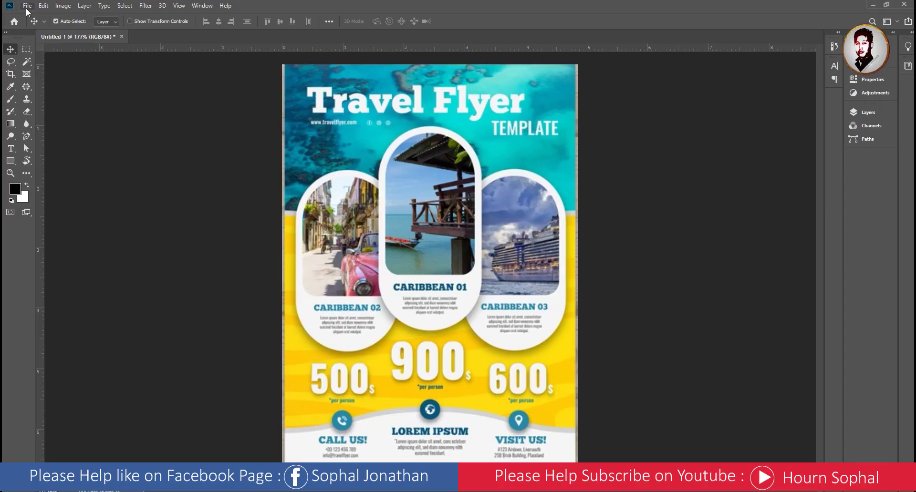
- Create a Letter-preset document named Poster, 21.59 × 27.94 cm at 300 ppi
{"action": "key", "text": "ctrl"}
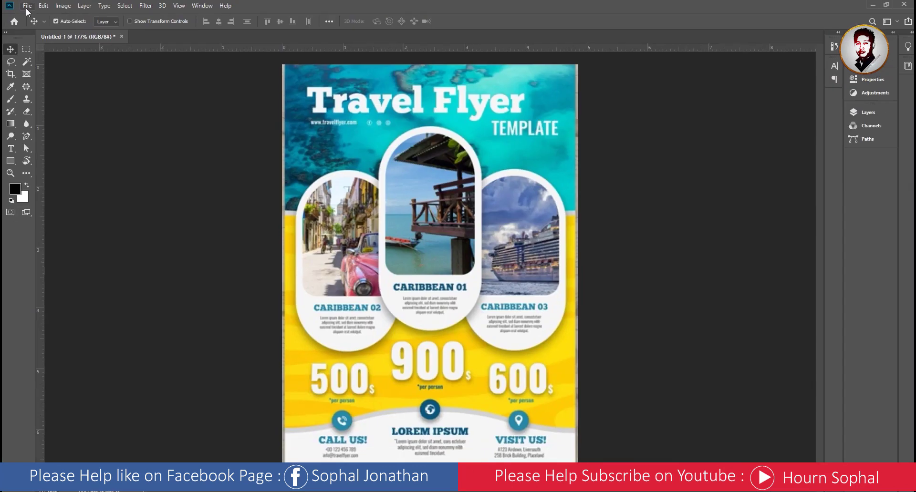
{"action": "left_click", "coordinate": [27, 7]}
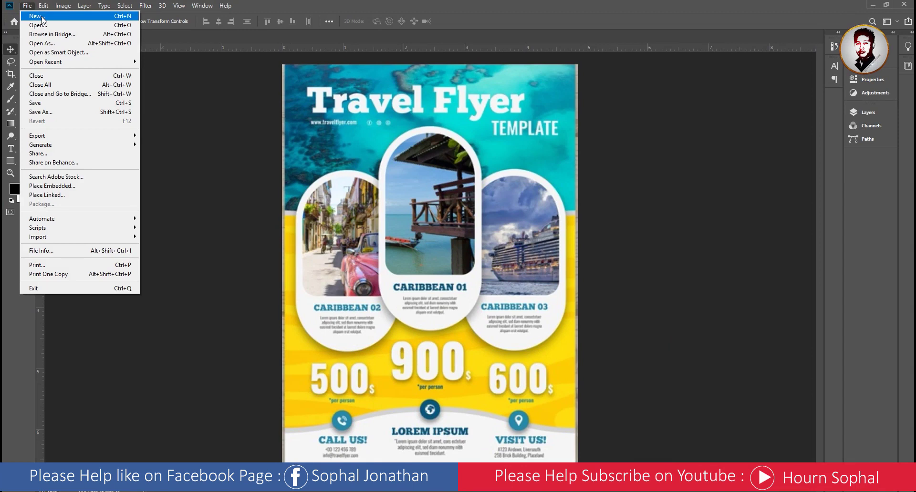
{"action": "left_click", "coordinate": [42, 19]}
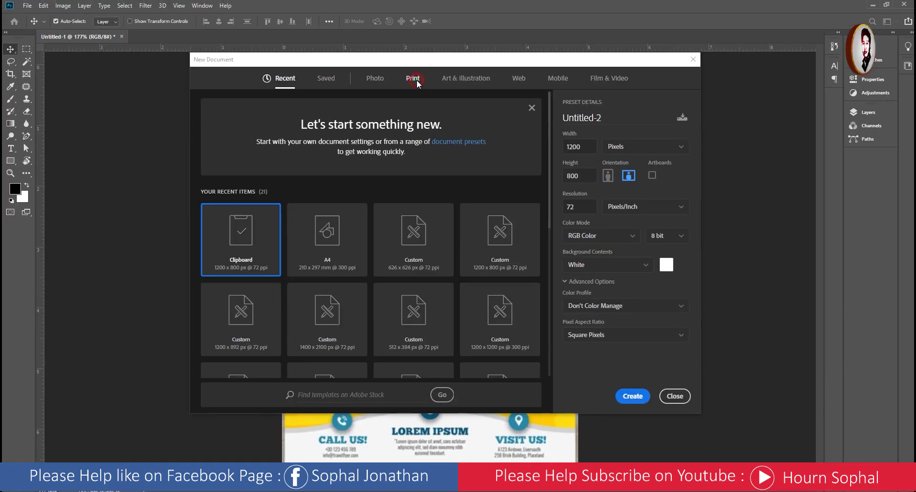
{"action": "left_click", "coordinate": [415, 82]}
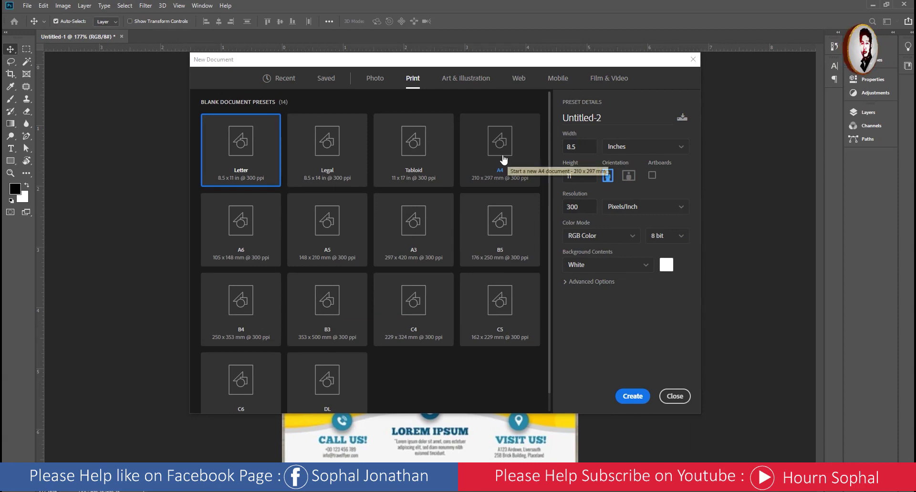
{"action": "left_click_drag", "start_coordinate": [605, 117], "coordinate": [548, 123]}
{"action": "type", "text": "Poster"}
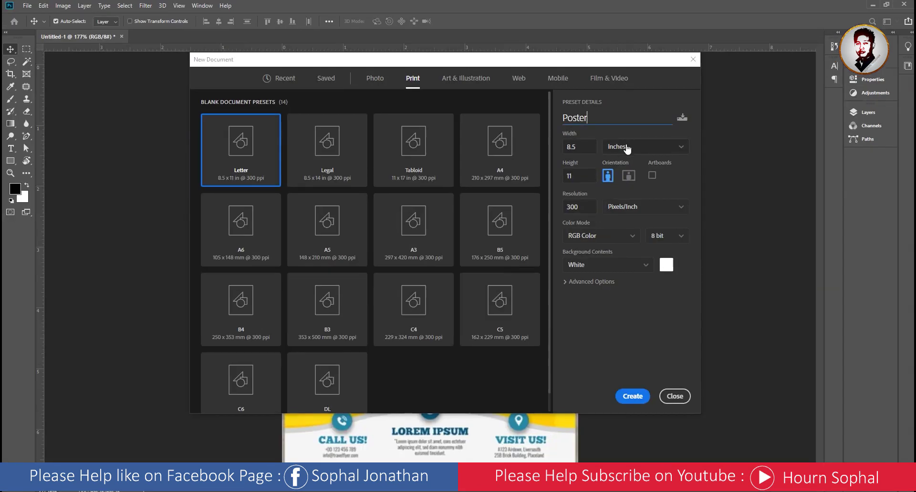
{"action": "left_click", "coordinate": [627, 149]}
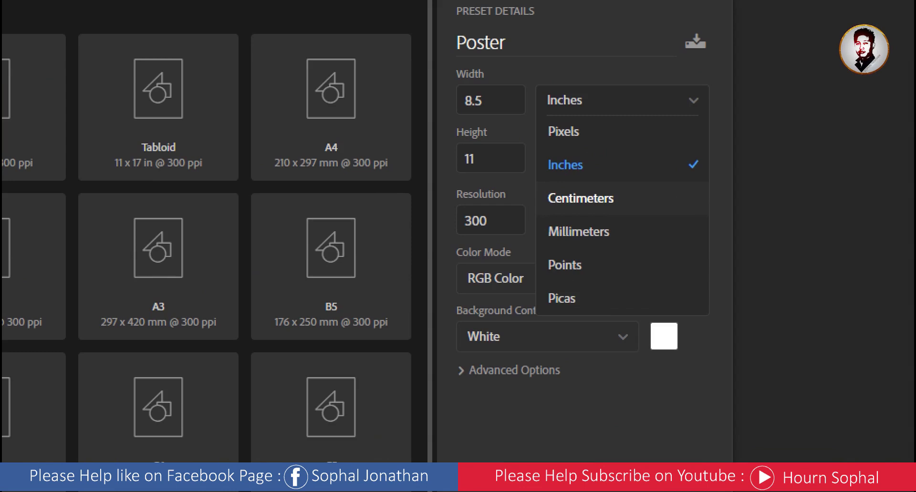
{"action": "key", "text": "Escape"}
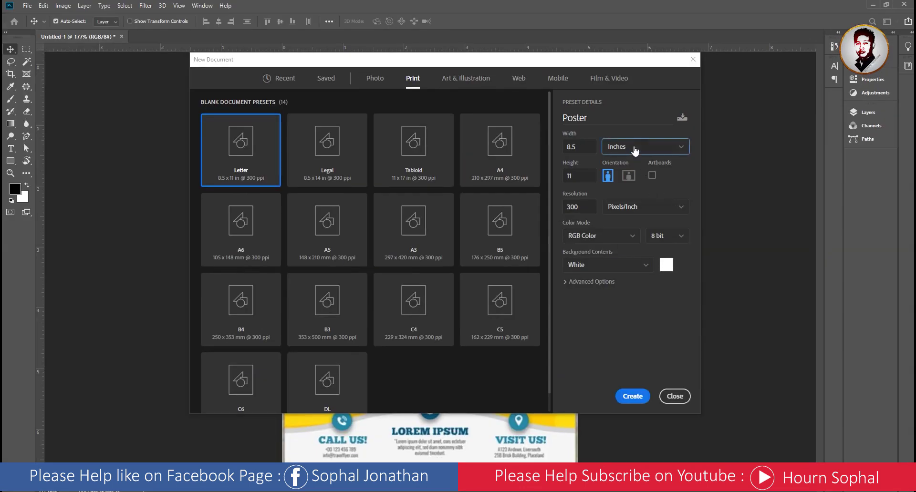
{"action": "left_click", "coordinate": [634, 147]}
{"action": "left_click", "coordinate": [628, 193]}
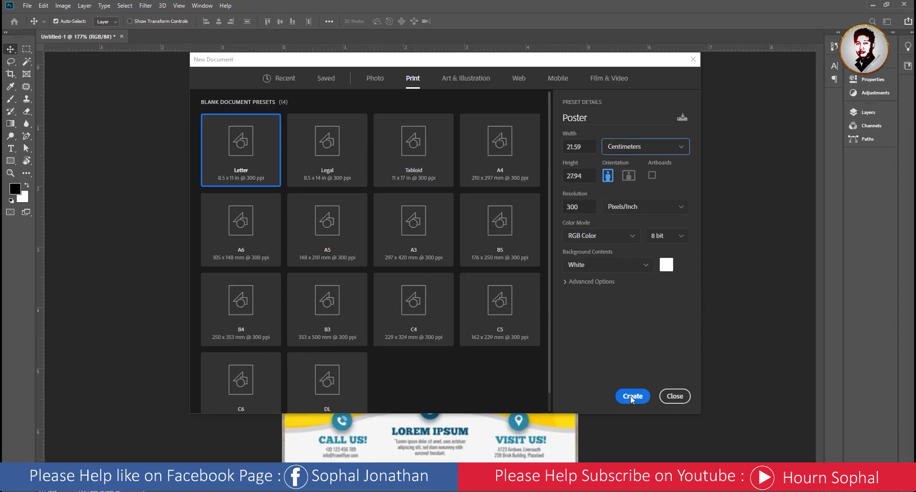
{"action": "left_click", "coordinate": [633, 399]}
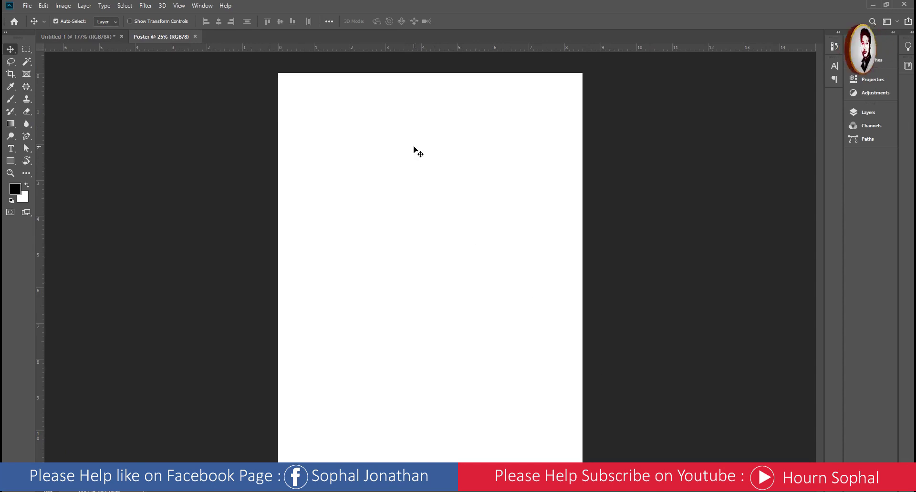
- Draw a 2598 × 1048 px orange rectangle across the top of the Poster page
{"action": "left_click", "coordinate": [97, 37]}
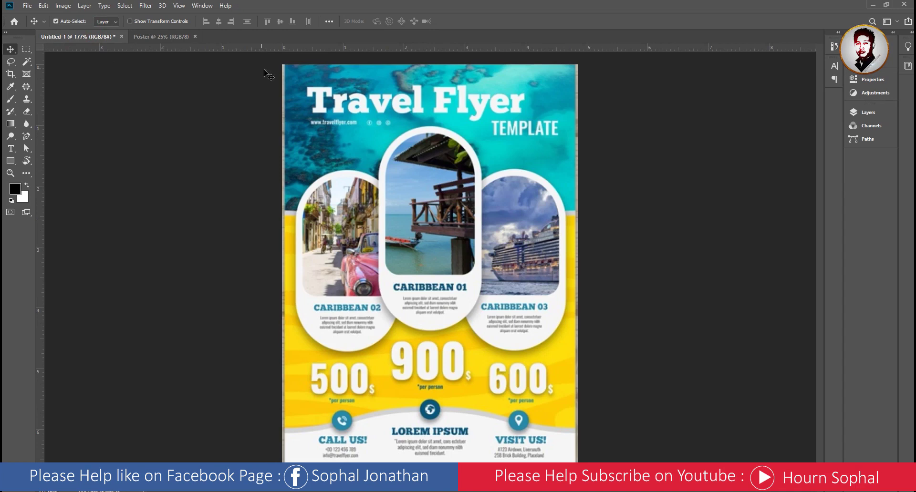
{"action": "left_click", "coordinate": [164, 37]}
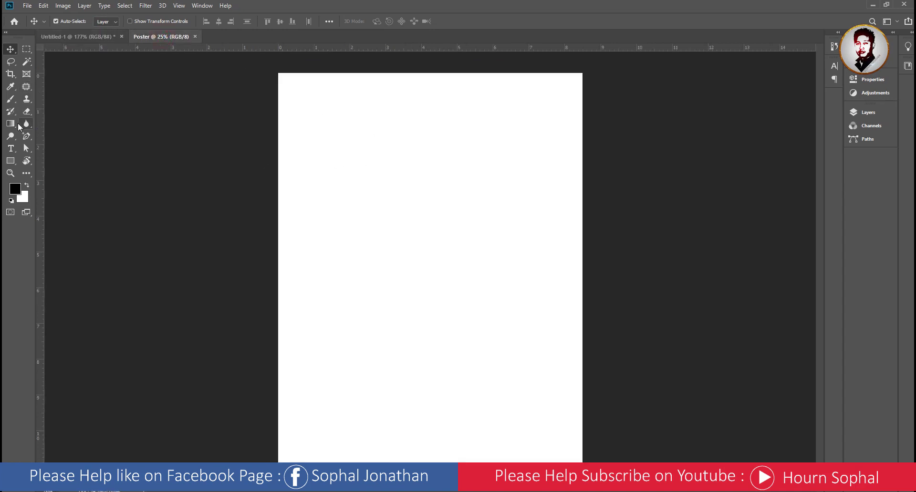
{"action": "left_click", "coordinate": [10, 161]}
{"action": "right_click", "coordinate": [11, 161]}
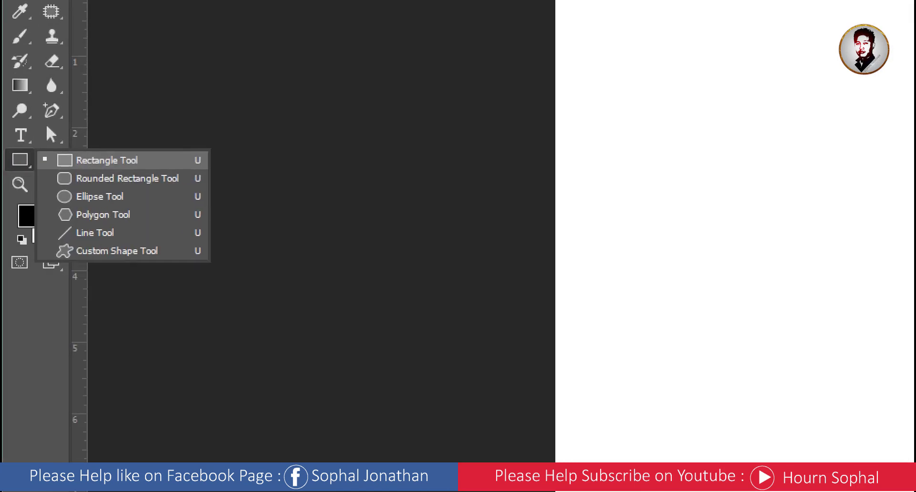
{"action": "left_click", "coordinate": [48, 161]}
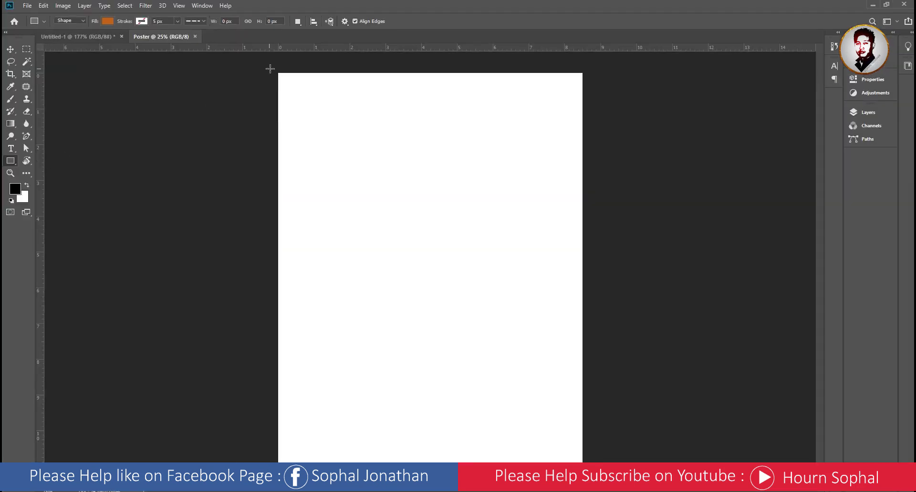
{"action": "left_click_drag", "start_coordinate": [275, 69], "coordinate": [585, 193]}
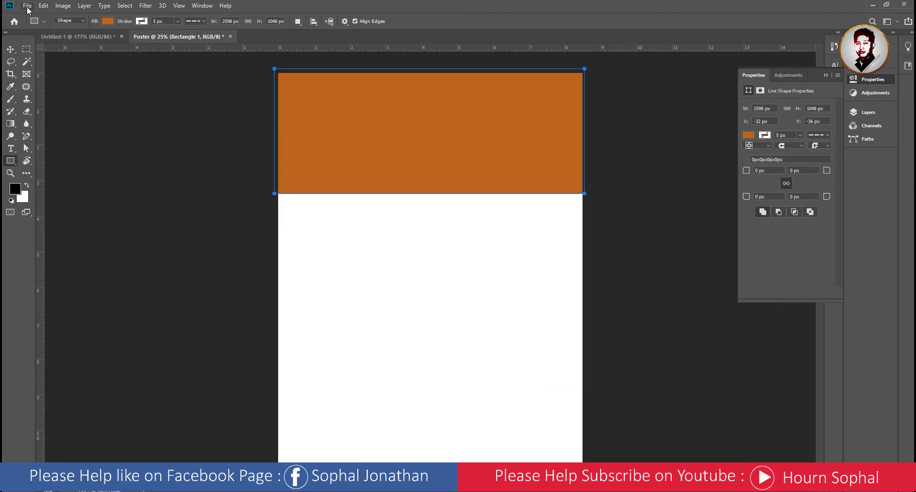
{"action": "left_click", "coordinate": [28, 6]}
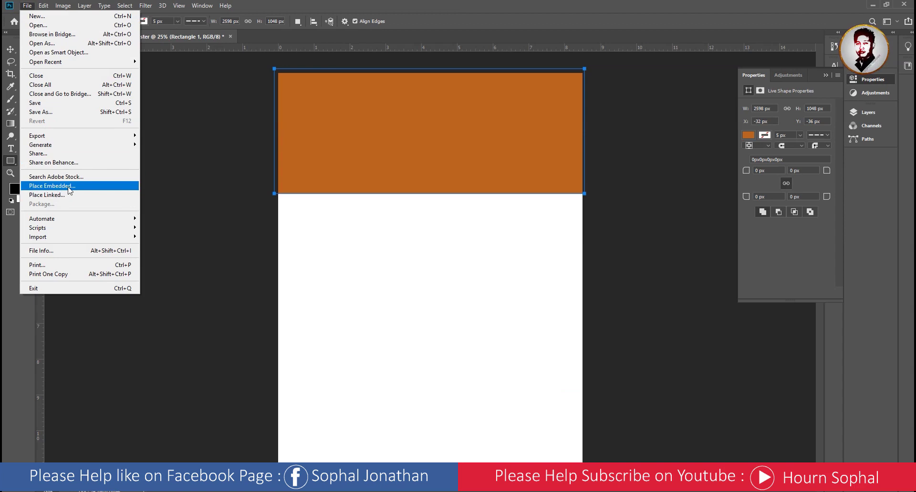
- Embed holidays_travel_1700x620-min.jpg and move it up over the top orange band
{"action": "left_click", "coordinate": [90, 186]}
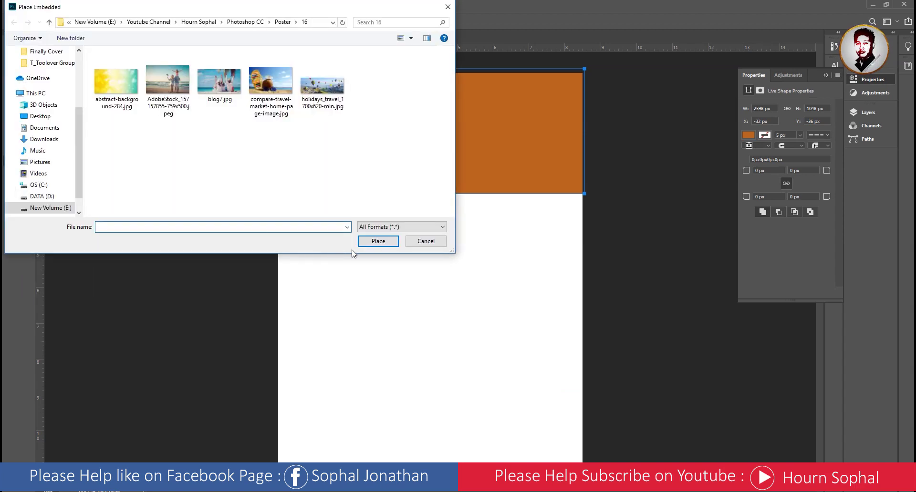
{"action": "left_click", "coordinate": [443, 241]}
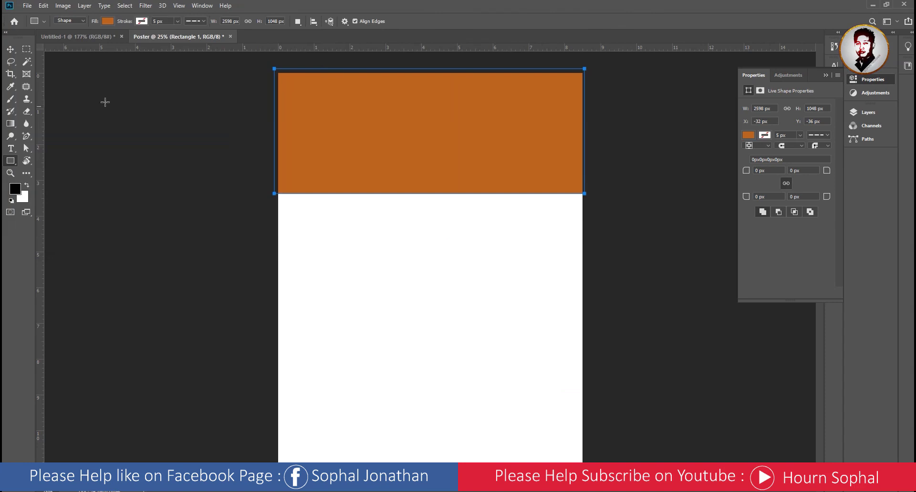
{"action": "left_click", "coordinate": [27, 6]}
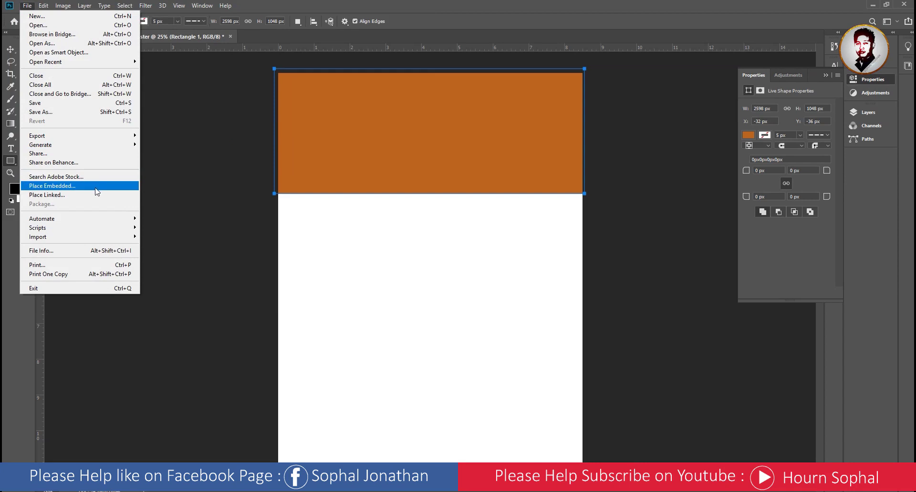
{"action": "left_click", "coordinate": [69, 190]}
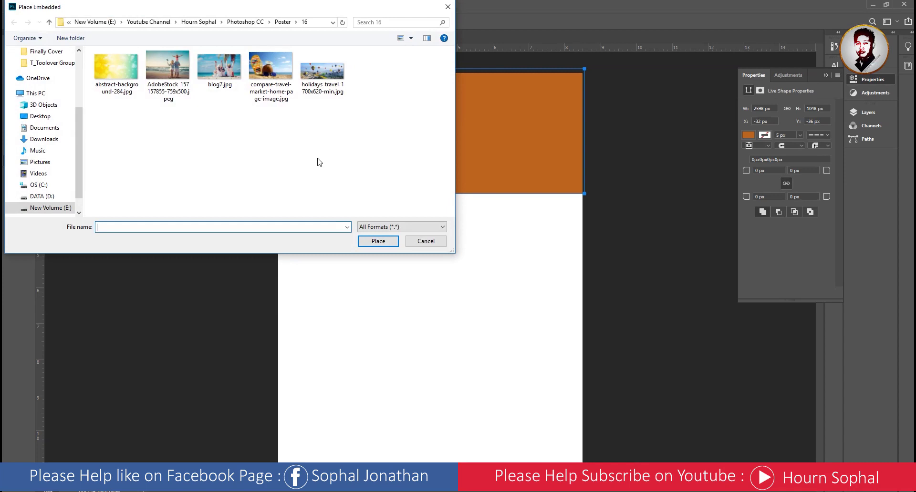
{"action": "left_click", "coordinate": [329, 72]}
{"action": "left_click", "coordinate": [379, 242]}
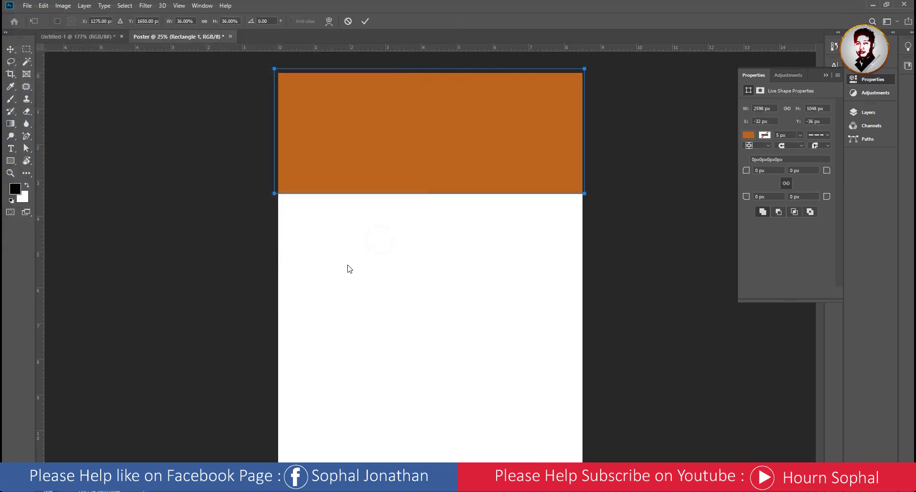
{"action": "left_click", "coordinate": [10, 49]}
{"action": "left_click_drag", "start_coordinate": [458, 313], "coordinate": [442, 163]}
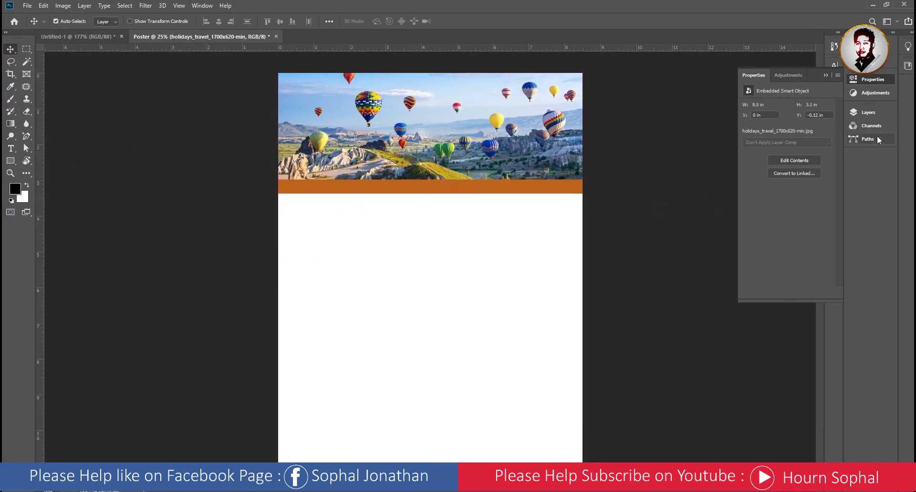
- Create a clipping mask so the balloon photo layer is clipped to Rectangle 1
{"action": "left_click", "coordinate": [868, 113]}
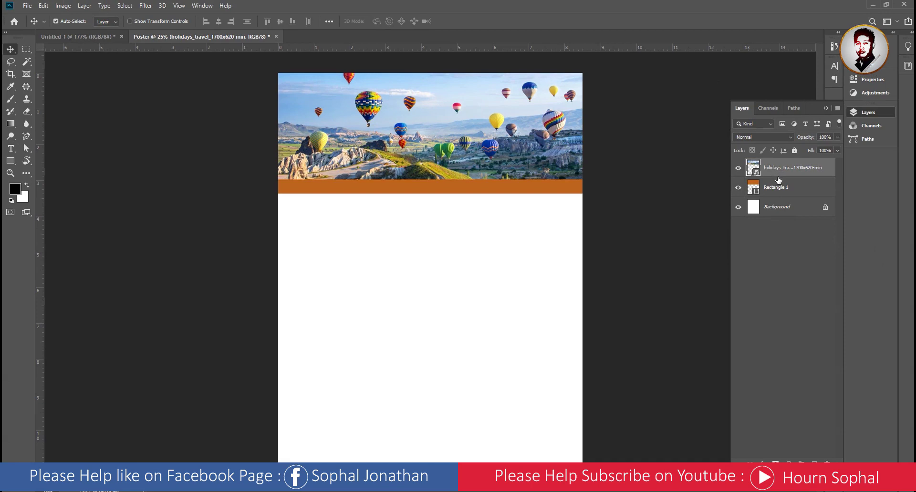
{"action": "right_click", "coordinate": [779, 179]}
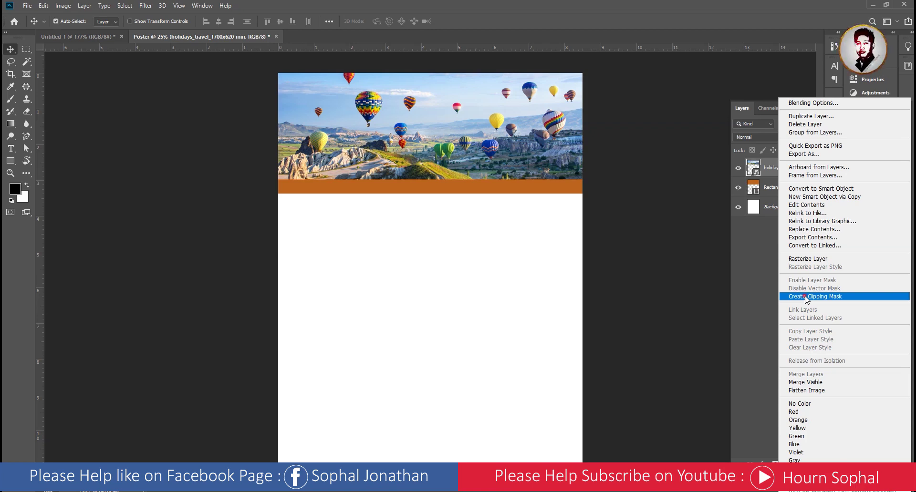
{"action": "left_click", "coordinate": [805, 297]}
{"action": "left_click", "coordinate": [784, 186]}
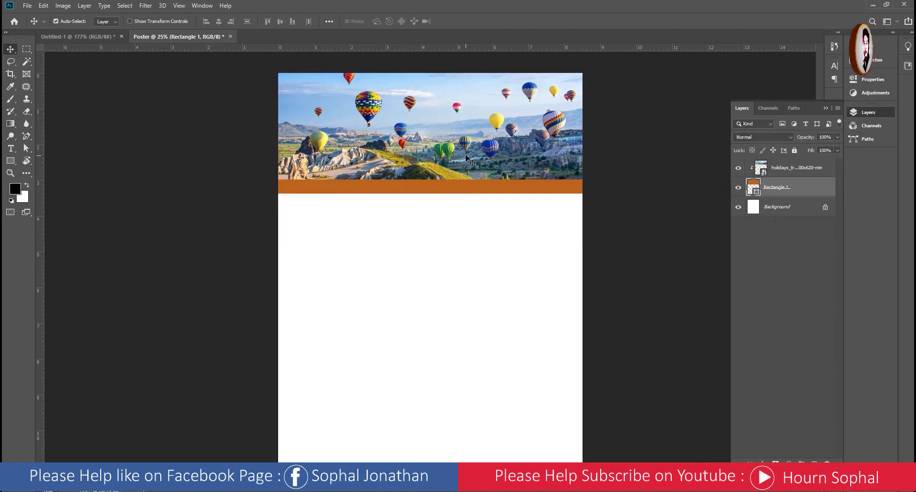
{"action": "left_click", "coordinate": [466, 156]}
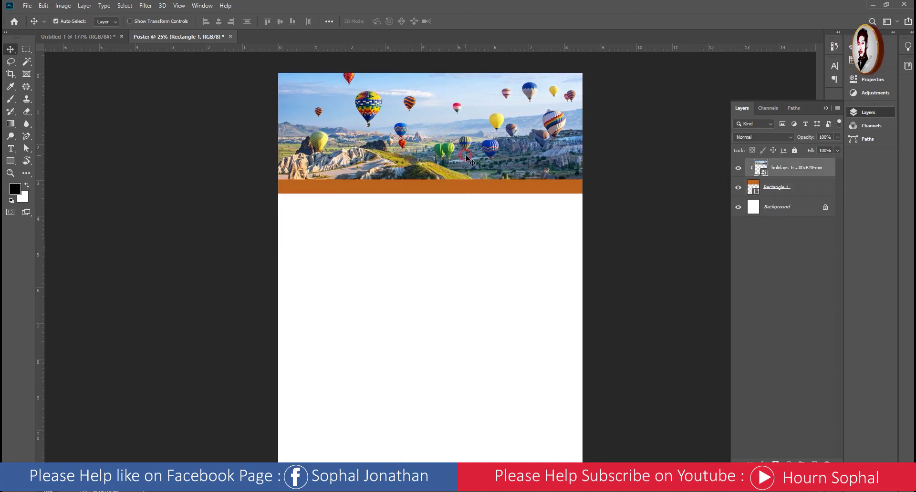
{"action": "left_click", "coordinate": [42, 6]}
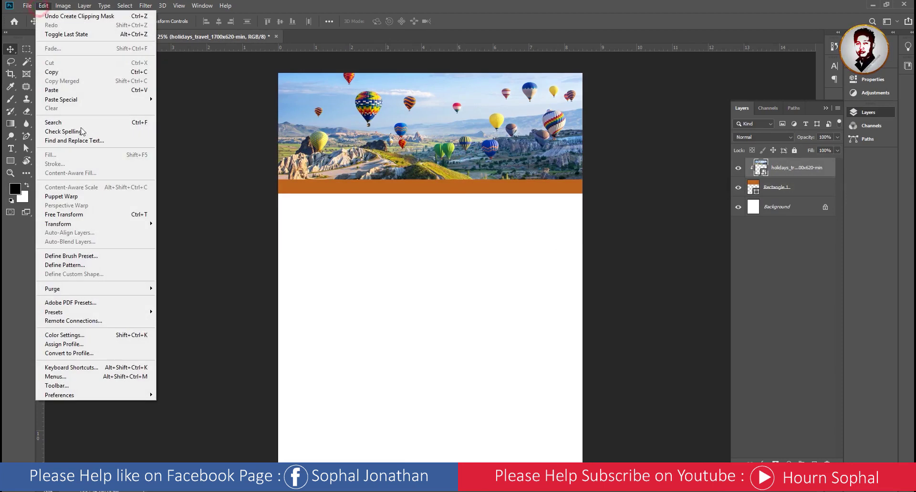
- Scale the clipped balloon photo to 45.42% so it fills the whole top band
{"action": "left_click", "coordinate": [88, 216]}
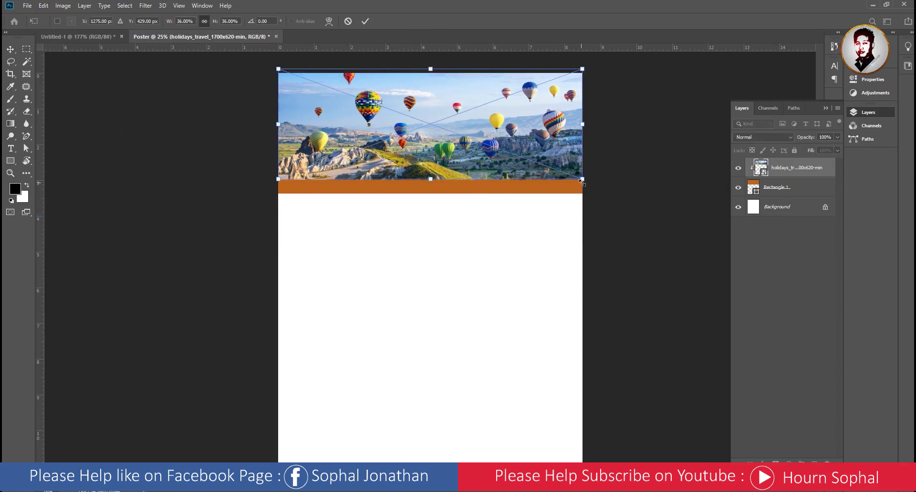
{"action": "left_click_drag", "start_coordinate": [582, 179], "coordinate": [622, 192]}
{"action": "left_click_drag", "start_coordinate": [513, 152], "coordinate": [513, 168]}
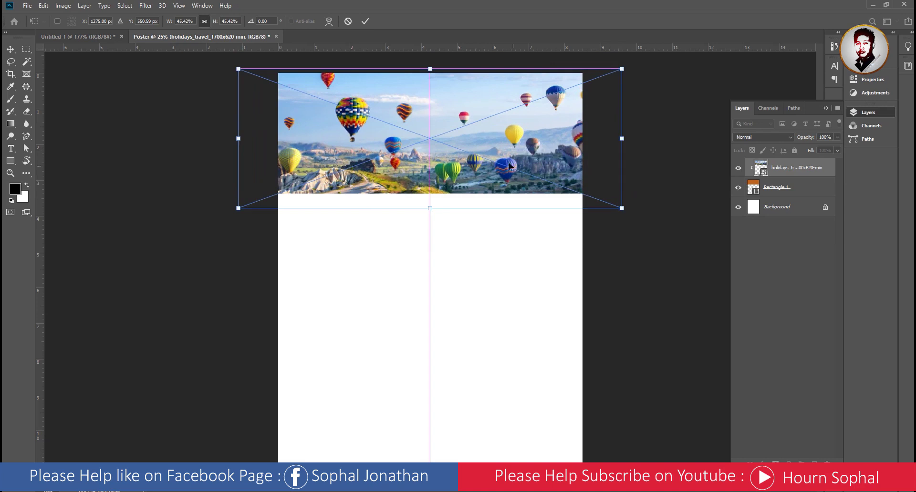
{"action": "left_click", "coordinate": [365, 21]}
- Compare the poster against the Travel Flyer reference design and re-zoom the view
{"action": "scroll", "coordinate": [461, 252], "scroll_direction": "down", "scroll_amount": 2}
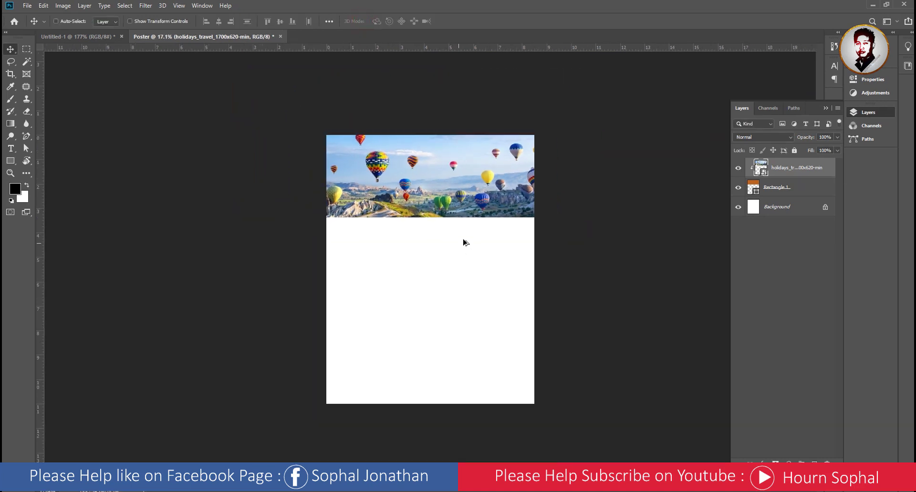
{"action": "left_click", "coordinate": [72, 36]}
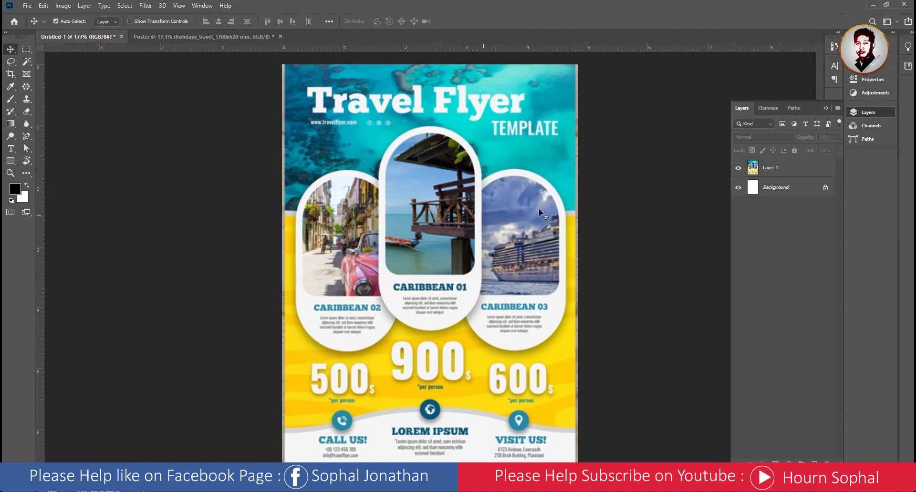
{"action": "left_click", "coordinate": [189, 37]}
{"action": "scroll", "coordinate": [415, 239], "scroll_direction": "up", "scroll_amount": 1}
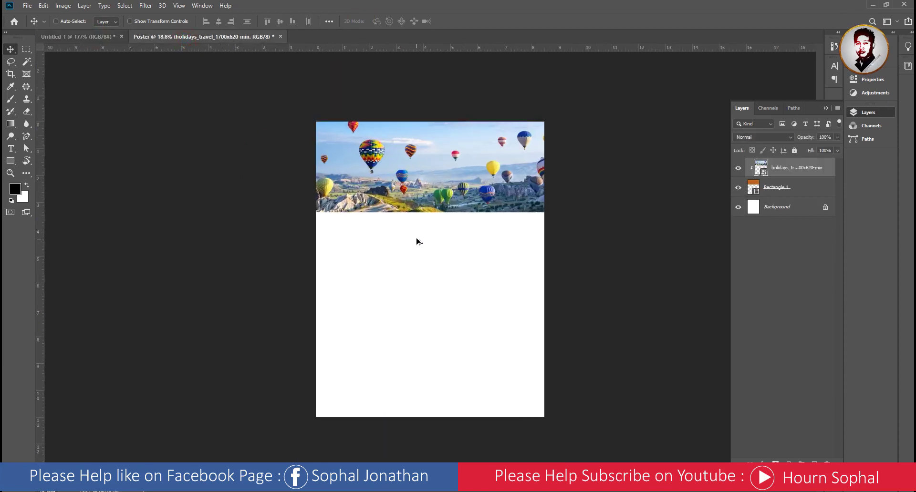
{"action": "scroll", "coordinate": [418, 242], "scroll_direction": "up", "scroll_amount": 1}
{"action": "scroll", "coordinate": [417, 242], "scroll_direction": "down", "scroll_amount": 1}
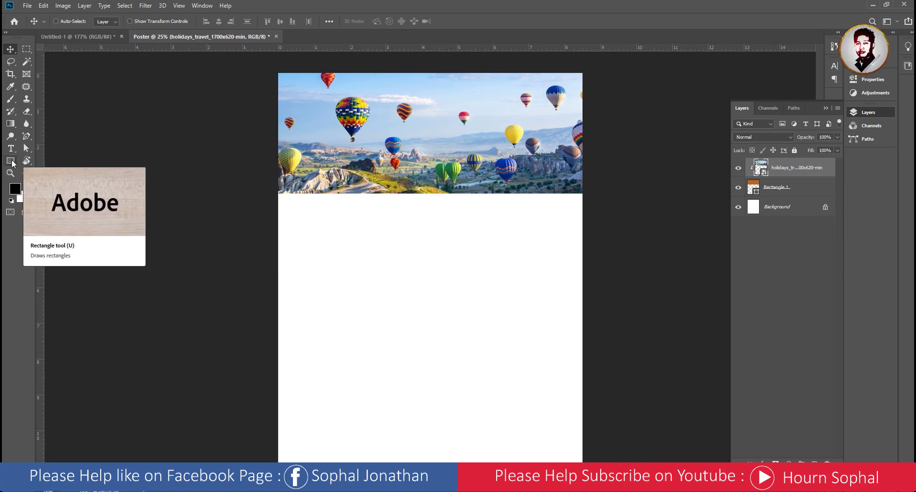
- Draw a 717 × 1204 px orange rectangle on the left, overlapping the header's lower edge
{"action": "left_click", "coordinate": [97, 150]}
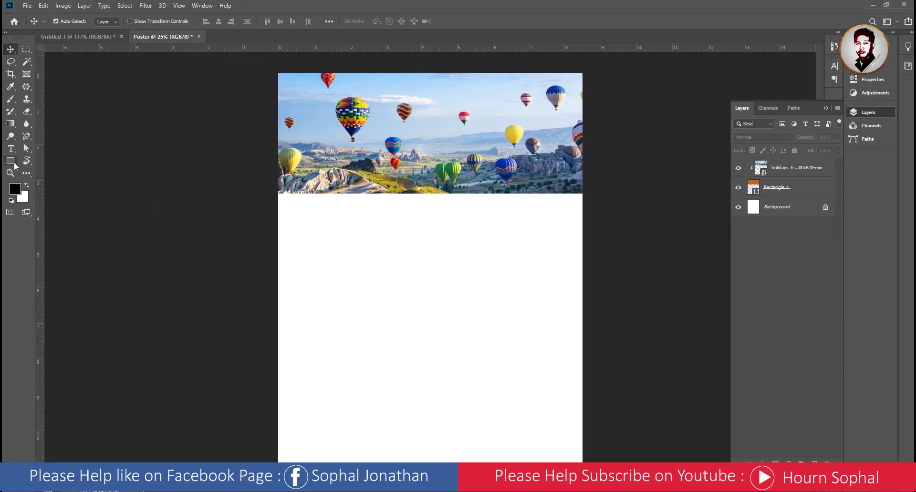
{"action": "right_click", "coordinate": [13, 162]}
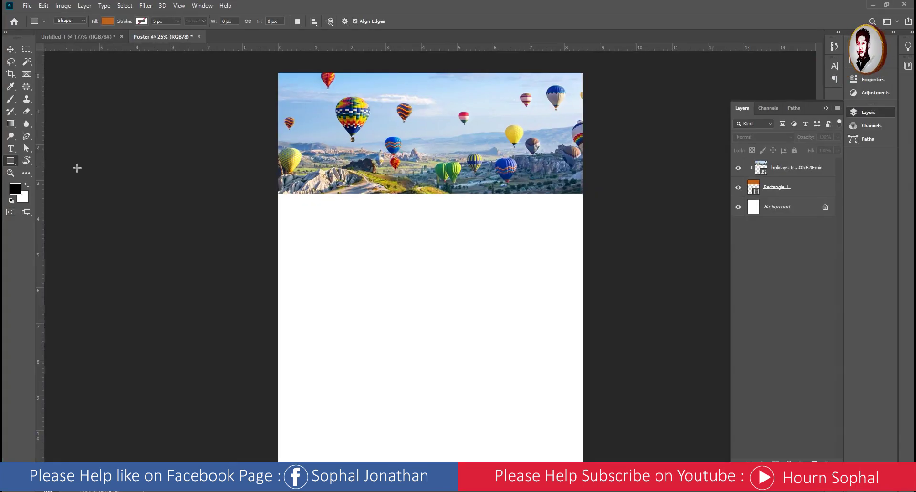
{"action": "left_click_drag", "start_coordinate": [310, 155], "coordinate": [389, 297]}
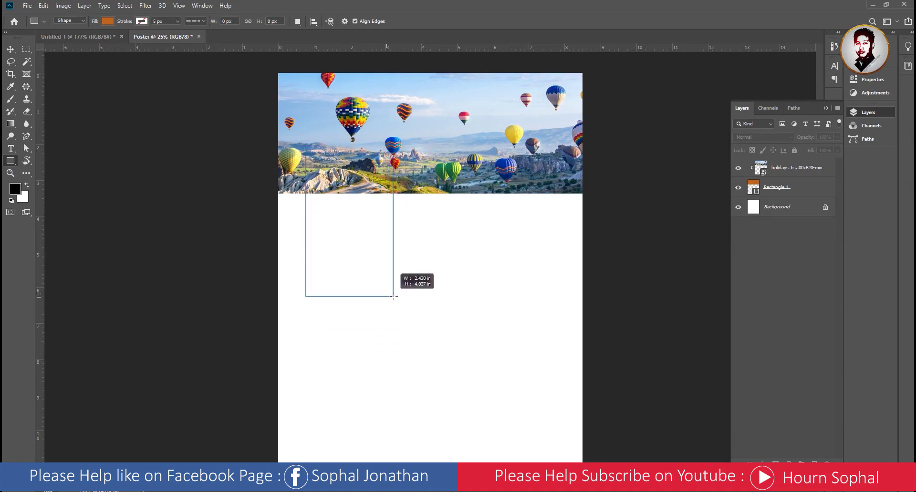
{"action": "left_click_drag", "start_coordinate": [388, 297], "coordinate": [391, 296]}
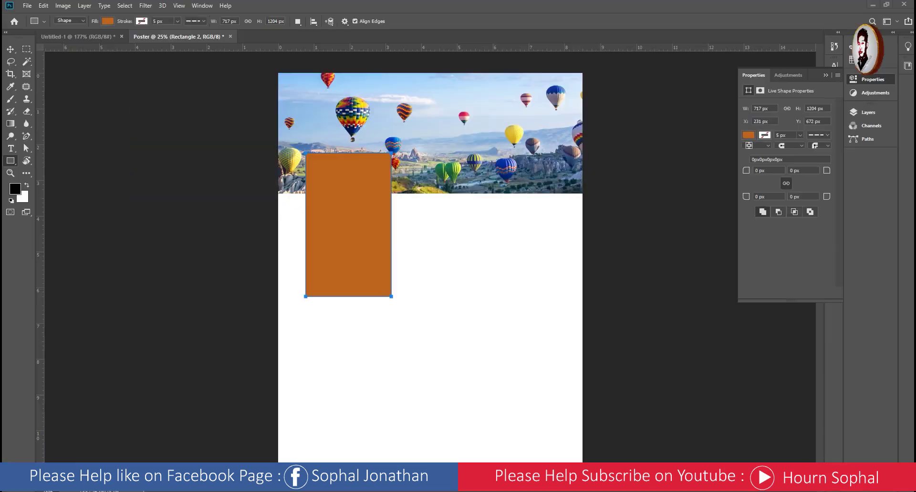
- Round the left rectangle's corners fully into a pill shape, first 100 px then maximum
{"action": "left_click", "coordinate": [778, 171]}
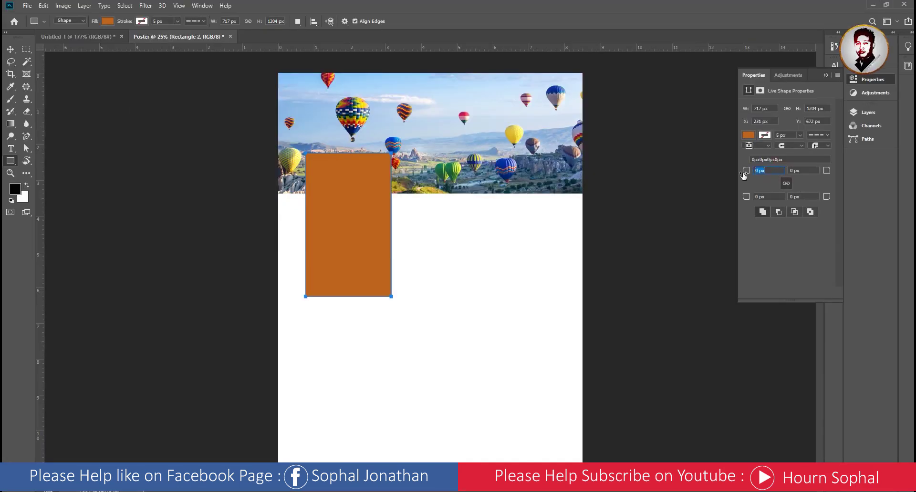
{"action": "type", "text": "100"}
{"action": "key", "text": "Return"}
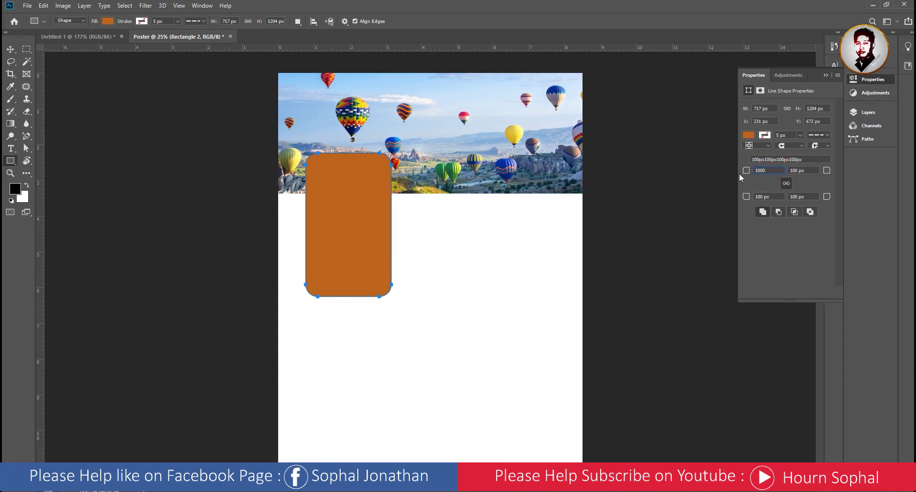
{"action": "key", "text": "Return"}
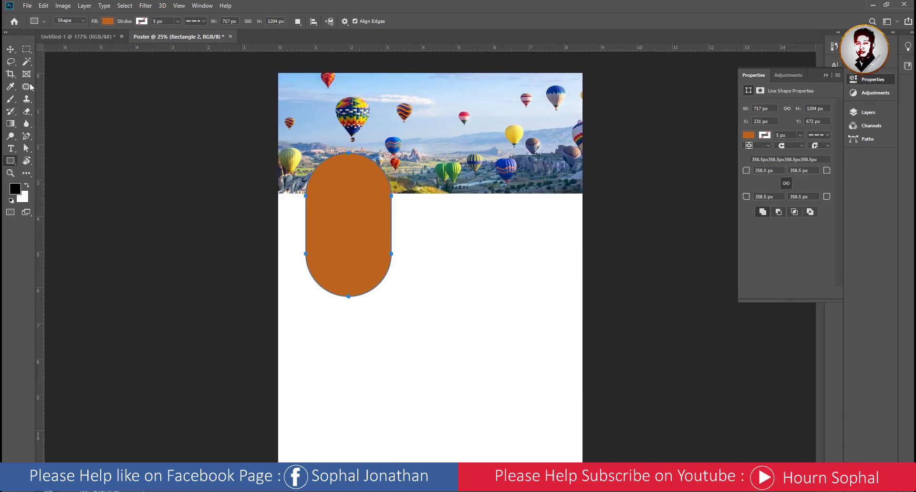
{"action": "left_click", "coordinate": [10, 49]}
{"action": "left_click", "coordinate": [72, 34]}
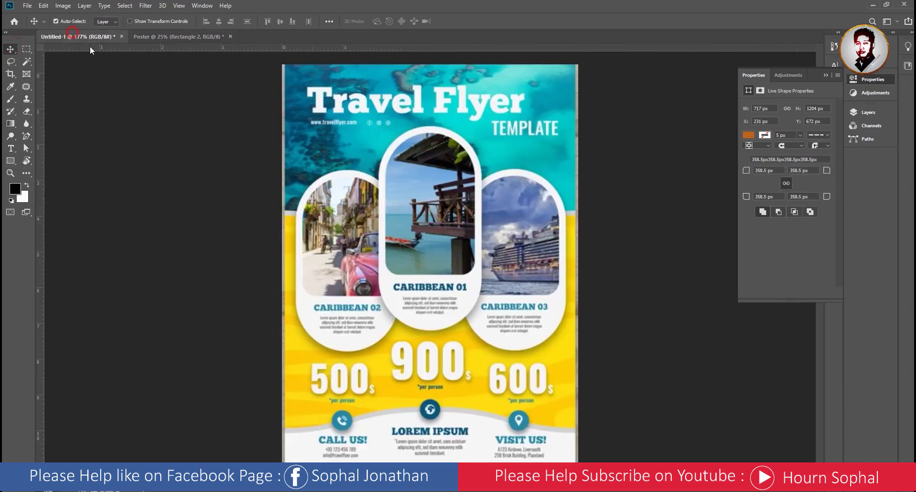
{"action": "left_click", "coordinate": [160, 37]}
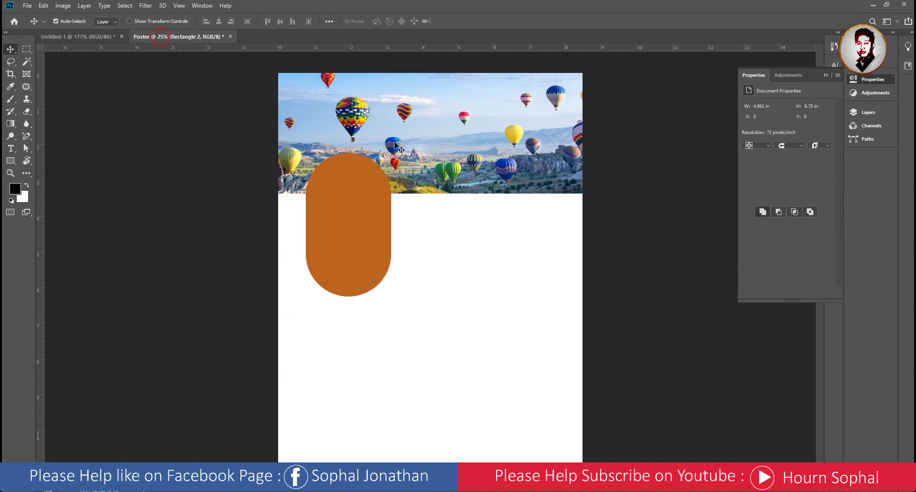
- Stretch the pill to 1560 px tall and nudge it slightly left
{"action": "left_click", "coordinate": [47, 8]}
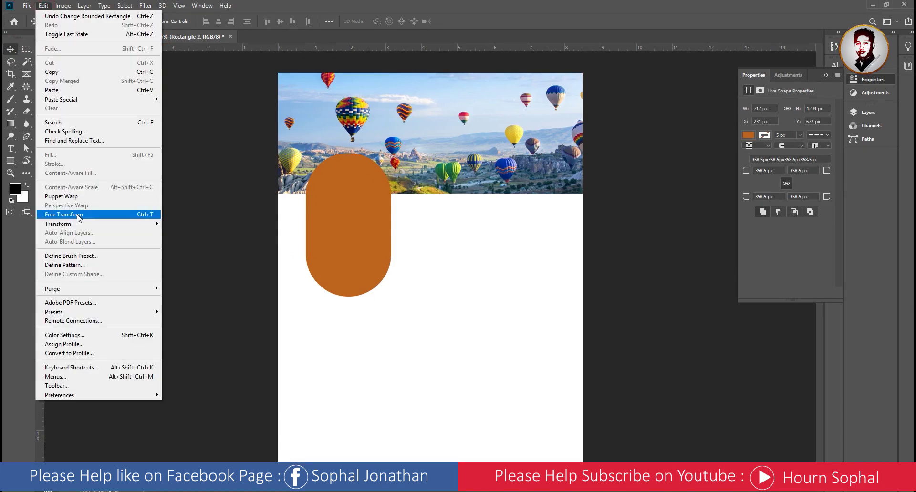
{"action": "left_click", "coordinate": [77, 215]}
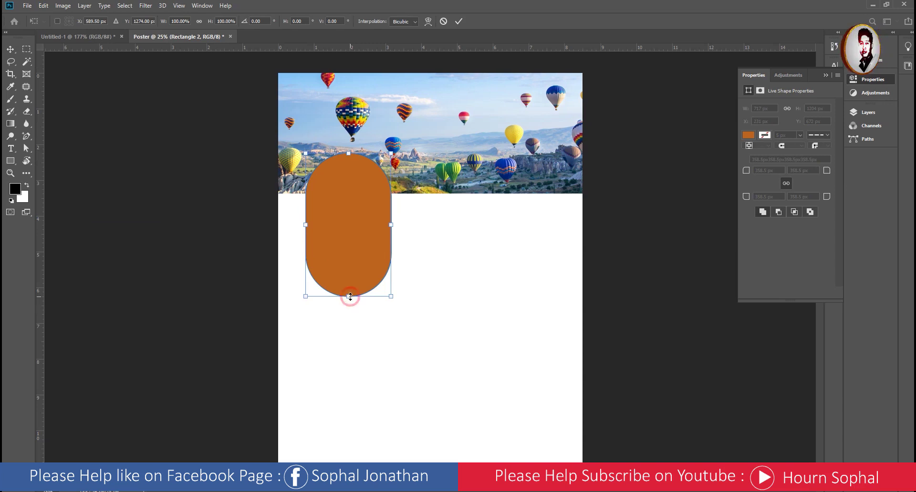
{"action": "left_click_drag", "start_coordinate": [350, 296], "coordinate": [356, 344]}
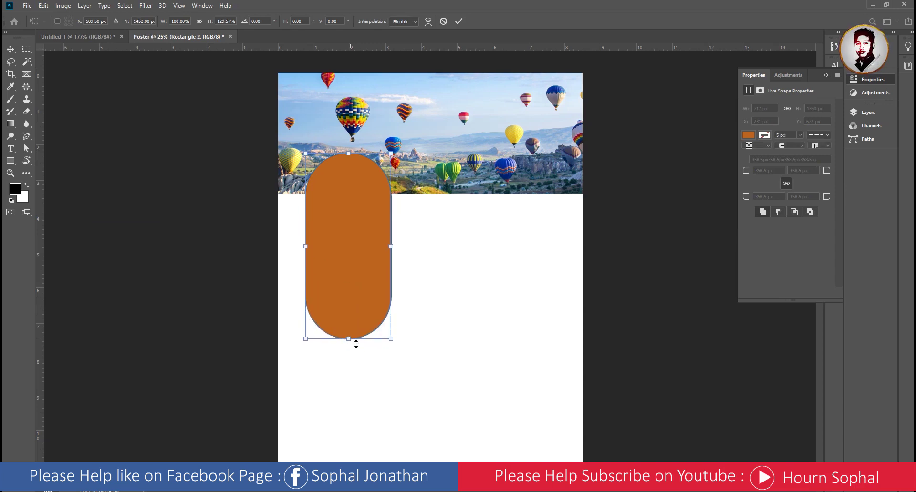
{"action": "left_click", "coordinate": [454, 26]}
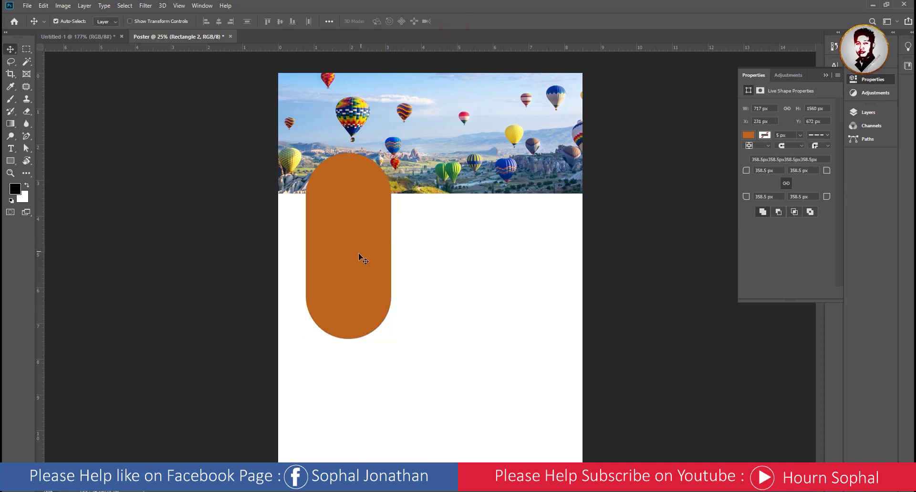
{"action": "left_click_drag", "start_coordinate": [359, 258], "coordinate": [352, 269]}
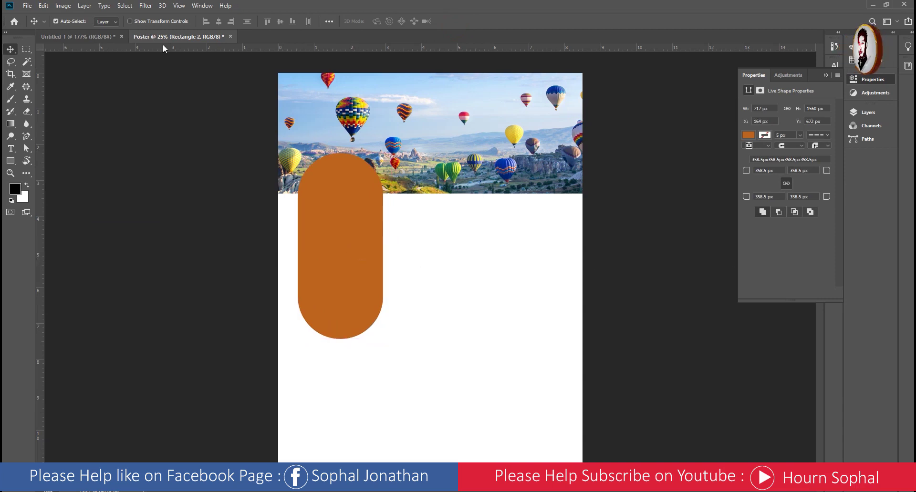
{"action": "left_click", "coordinate": [100, 36]}
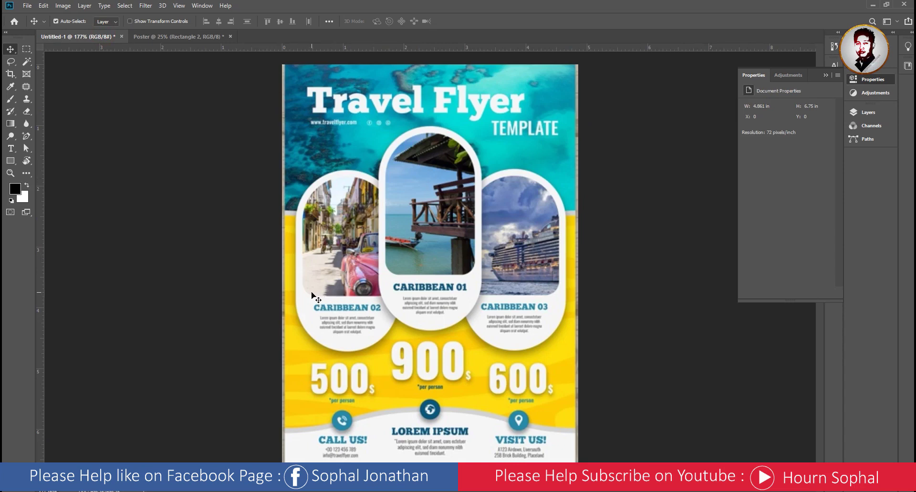
{"action": "left_click", "coordinate": [173, 37]}
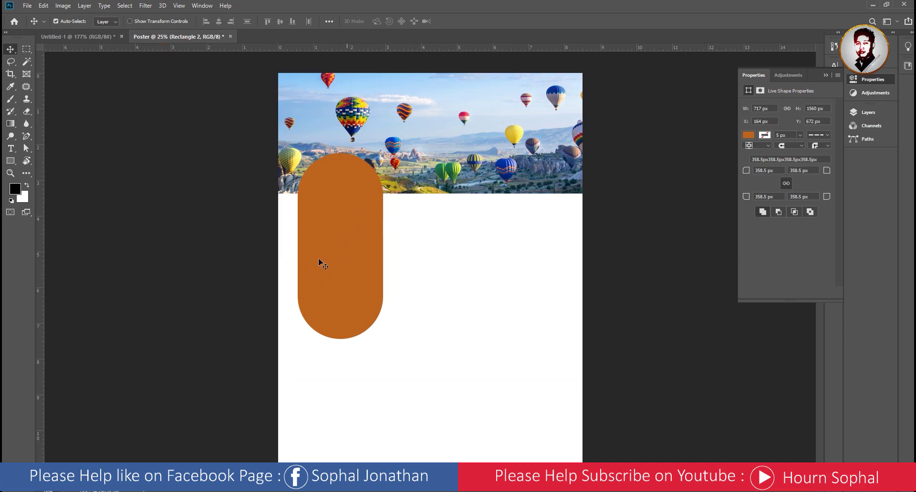
{"action": "left_click", "coordinate": [10, 161]}
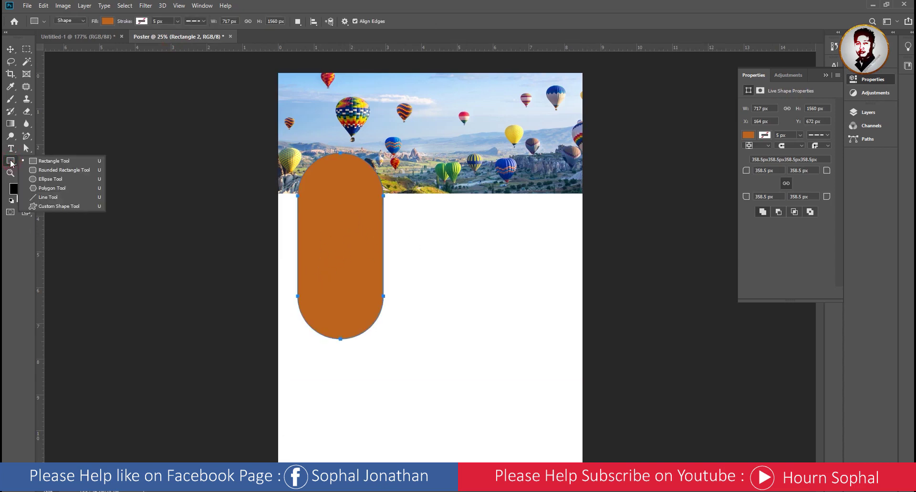
- Draw a 641 × 1204 px rounded rectangle inside the pill, reaching up to its top
{"action": "left_click", "coordinate": [44, 170]}
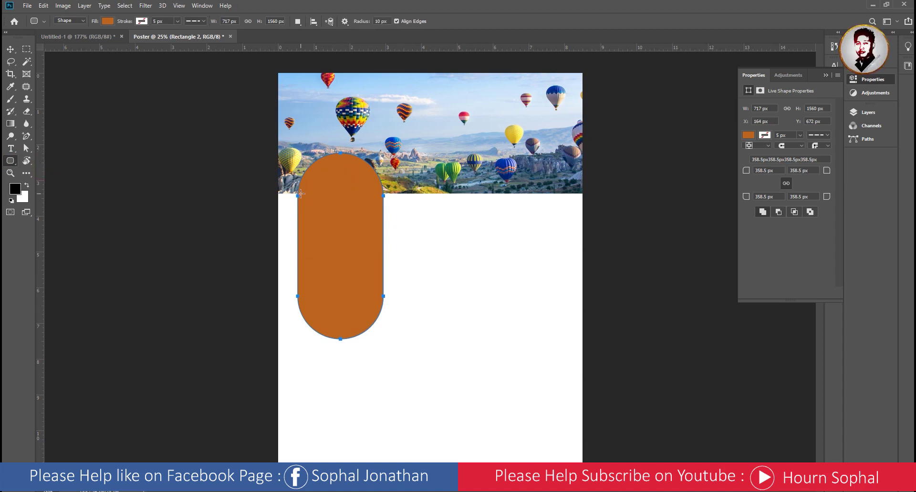
{"action": "left_click_drag", "start_coordinate": [298, 194], "coordinate": [380, 298]}
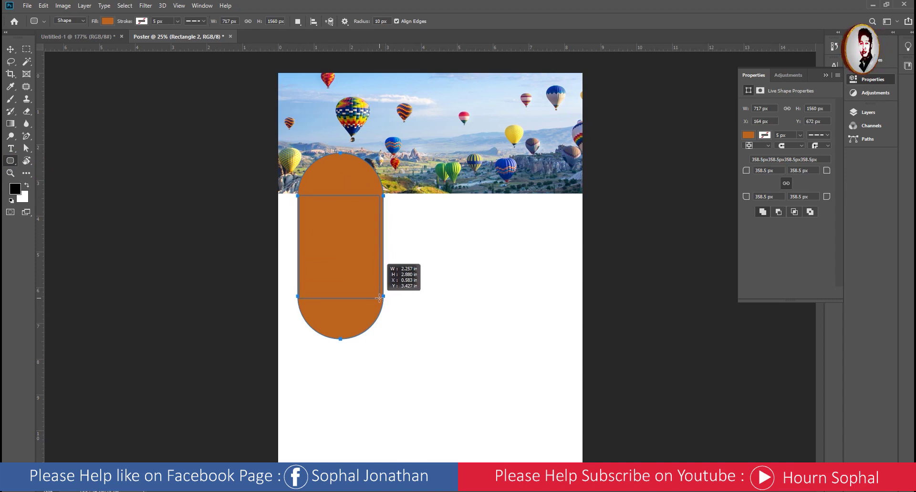
{"action": "left_click_drag", "start_coordinate": [379, 298], "coordinate": [378, 299]}
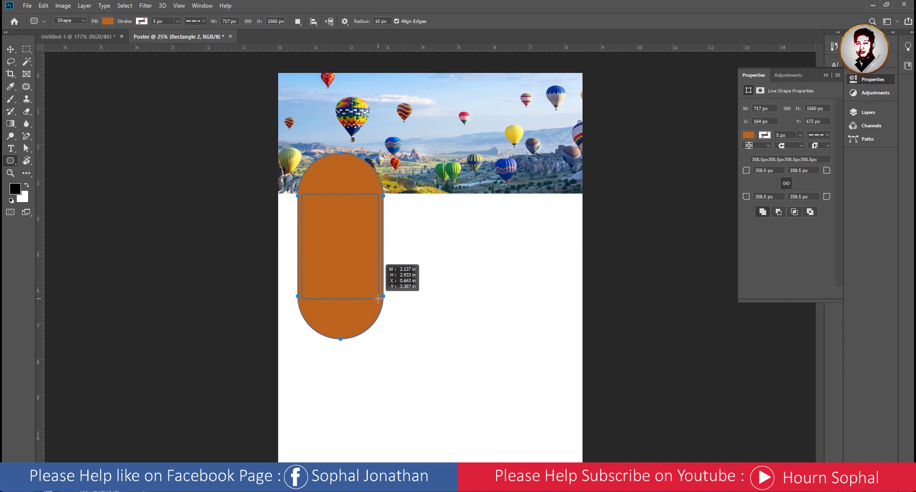
{"action": "left_click_drag", "start_coordinate": [378, 298], "coordinate": [377, 297]}
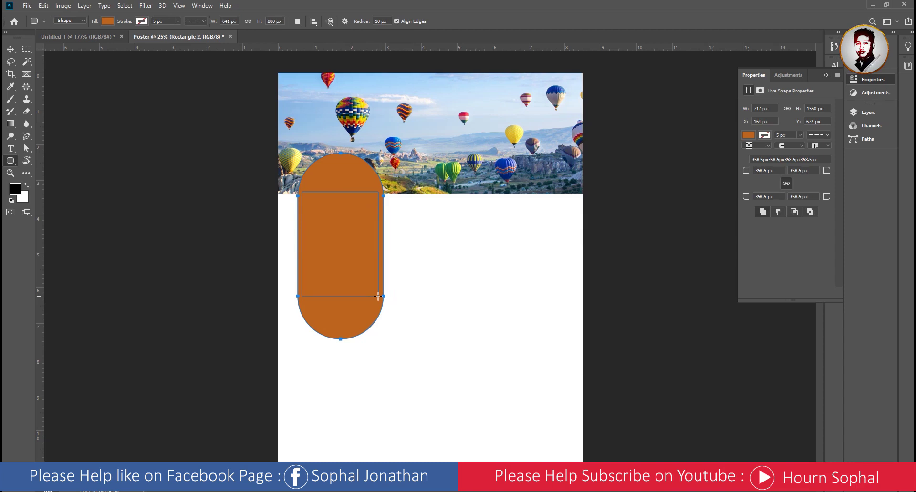
{"action": "left_click", "coordinate": [43, 6]}
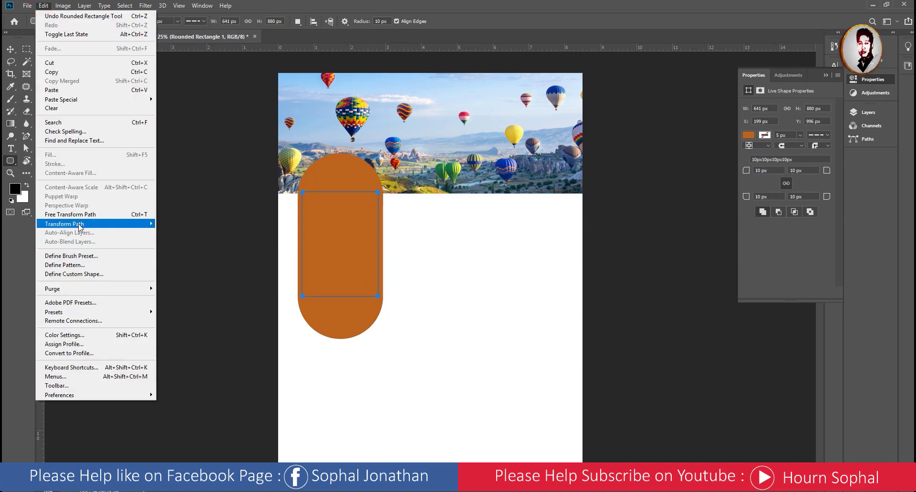
{"action": "left_click", "coordinate": [79, 216]}
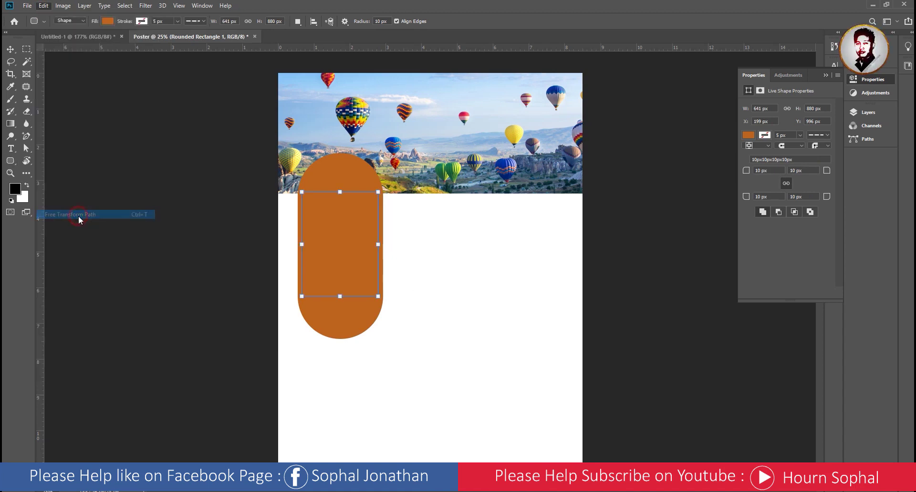
{"action": "left_click_drag", "start_coordinate": [341, 193], "coordinate": [341, 154]}
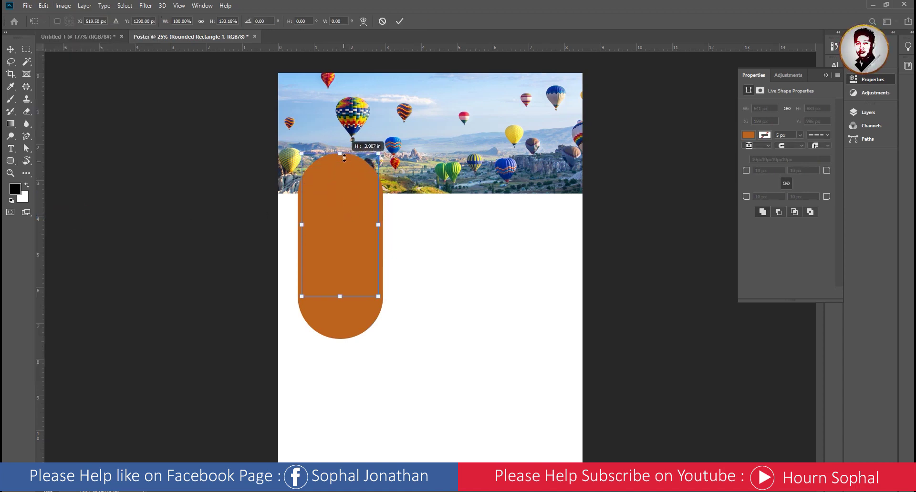
{"action": "left_click", "coordinate": [400, 22]}
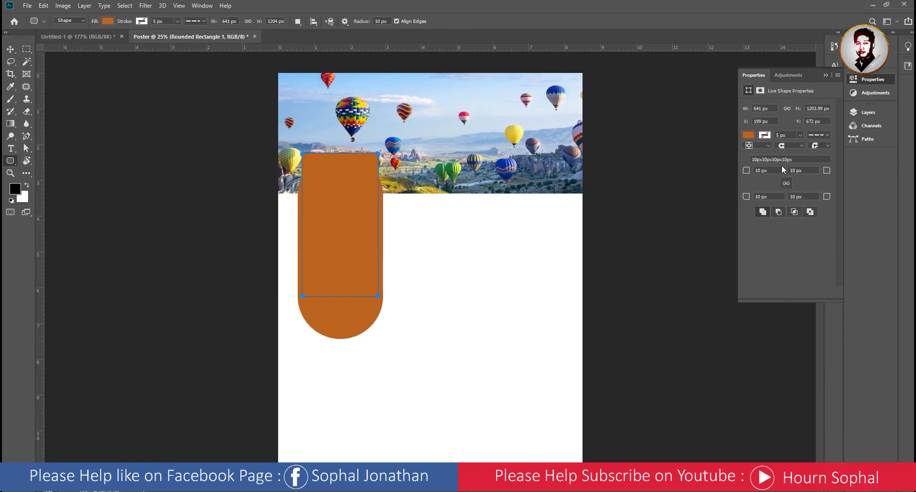
- Give the inner rectangle a 400 px arched top with smaller bottom corner radii
{"action": "left_click_drag", "start_coordinate": [771, 170], "coordinate": [755, 171]}
{"action": "key", "text": "Return"}
{"action": "type", "text": "400"}
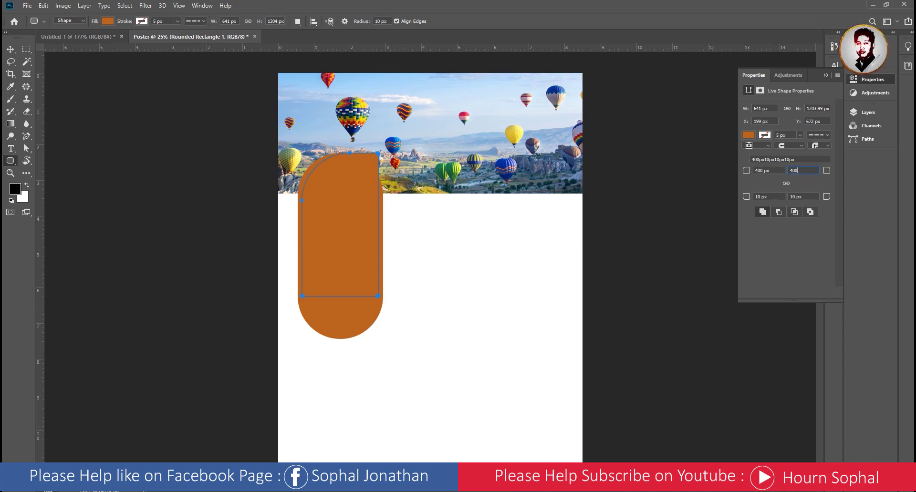
{"action": "key", "text": "Return"}
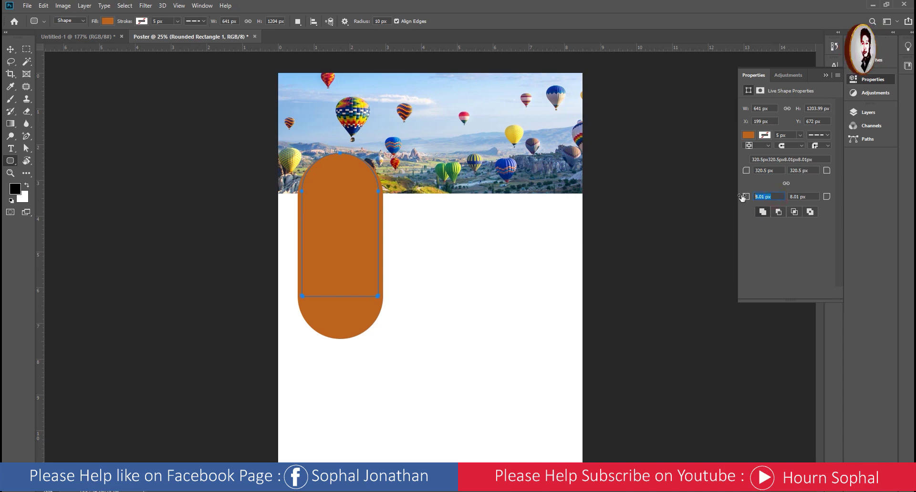
{"action": "type", "text": "25"}
{"action": "key", "text": "Return"}
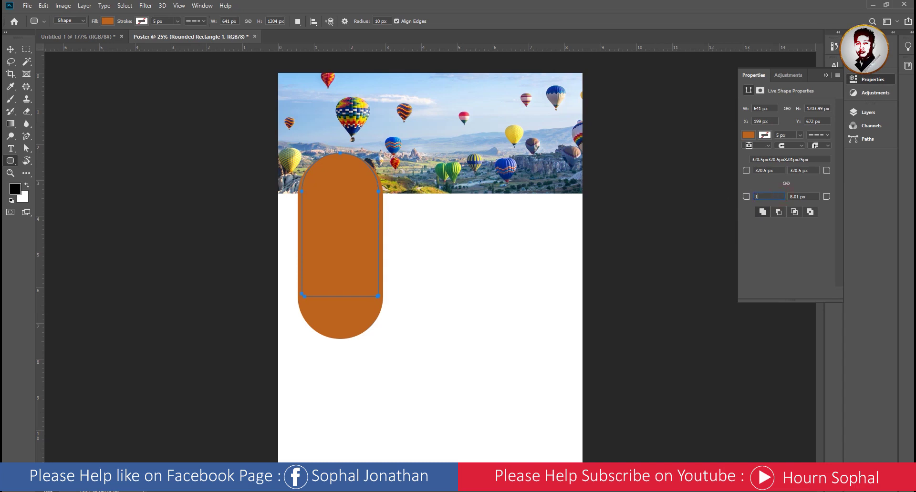
{"action": "left_click", "coordinate": [804, 197]}
{"action": "type", "text": "1"}
- Fill the inner arch shape with white
{"action": "left_click", "coordinate": [748, 135]}
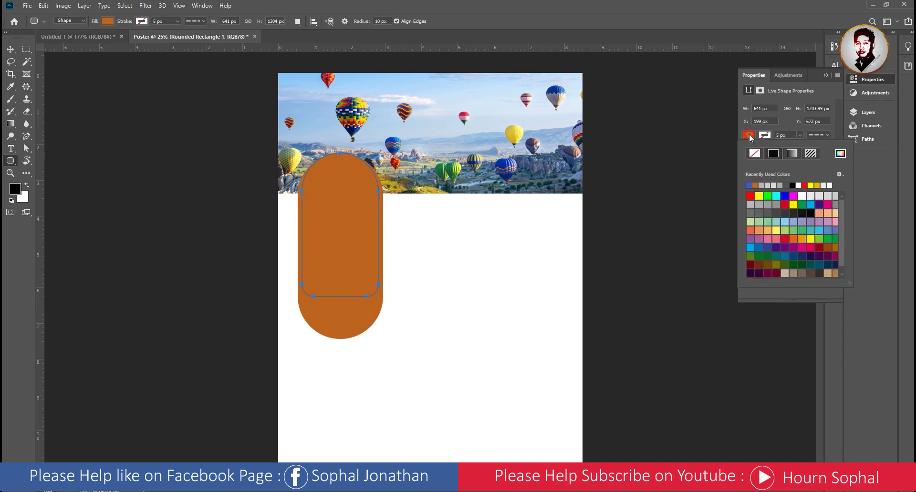
{"action": "left_click", "coordinate": [799, 185]}
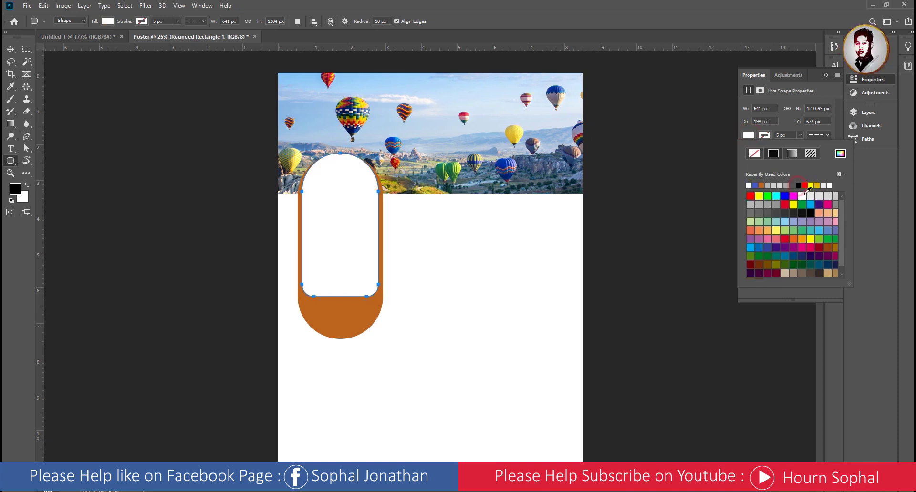
{"action": "left_click", "coordinate": [10, 49]}
{"action": "left_click", "coordinate": [97, 35]}
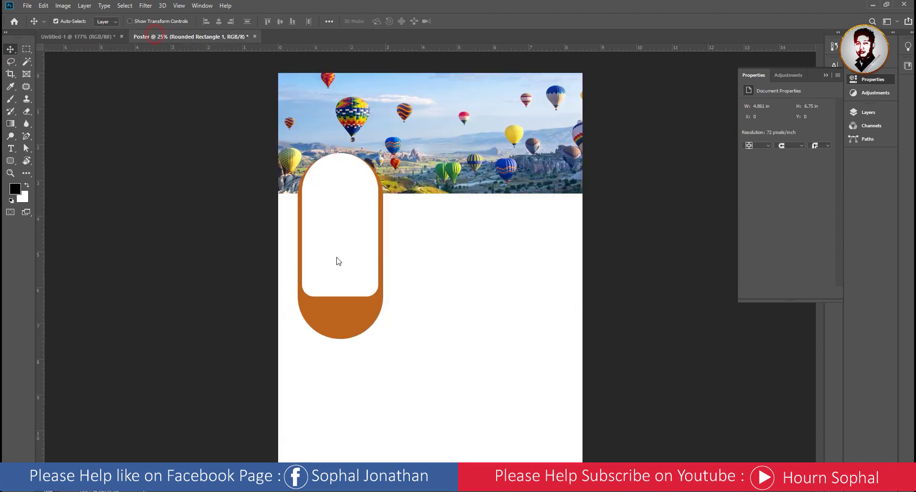
- Lower the white arch's top edge to 641 × 1160 px, leaving an even orange border
{"action": "left_click", "coordinate": [156, 36]}
{"action": "left_click", "coordinate": [98, 37]}
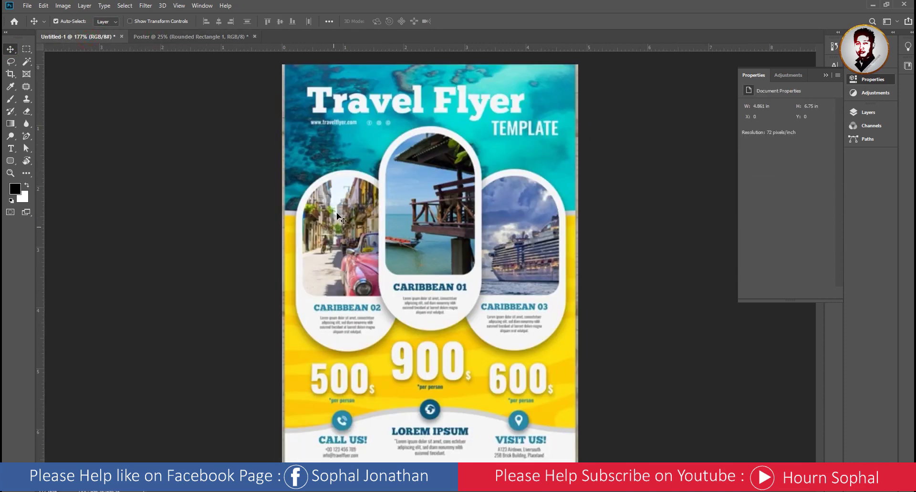
{"action": "left_click", "coordinate": [171, 37]}
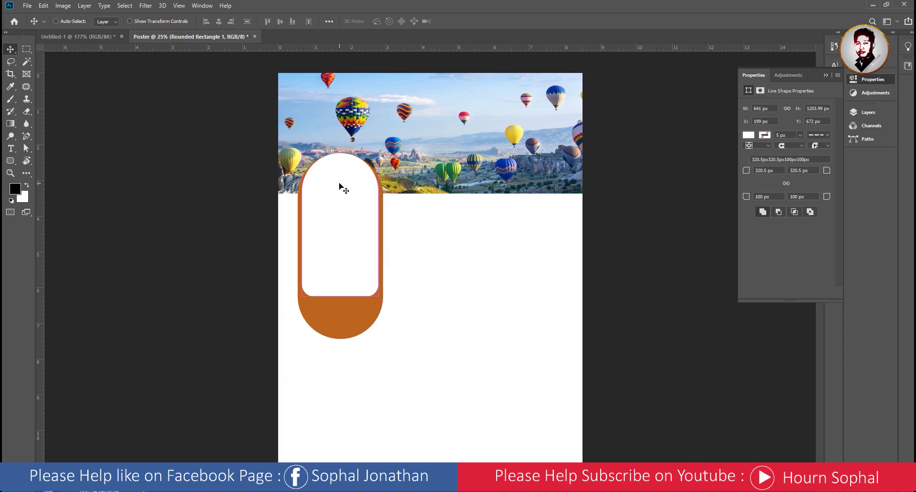
{"action": "left_click", "coordinate": [43, 5]}
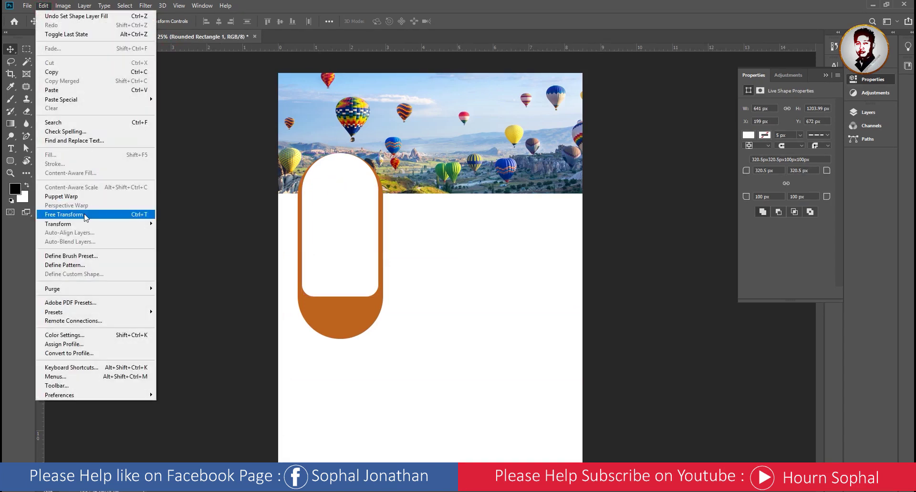
{"action": "left_click", "coordinate": [85, 217]}
{"action": "left_click_drag", "start_coordinate": [340, 153], "coordinate": [350, 156]}
{"action": "left_click", "coordinate": [458, 21]}
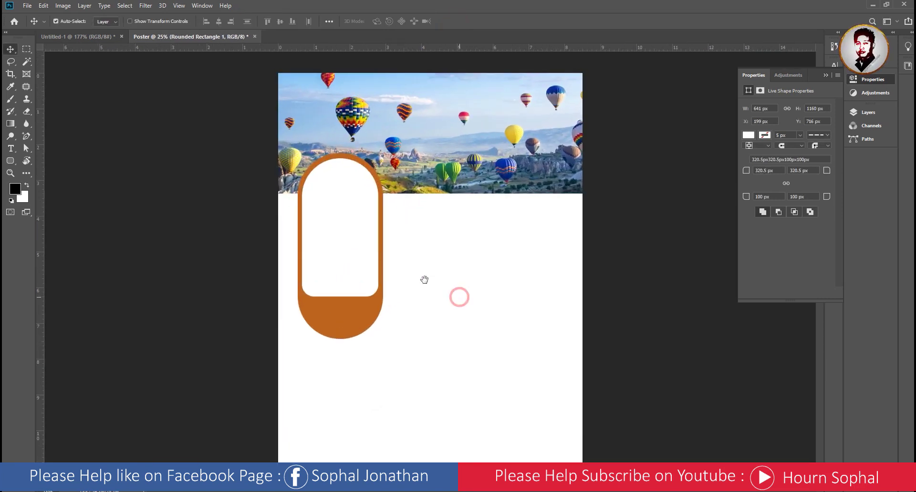
{"action": "left_click", "coordinate": [105, 38]}
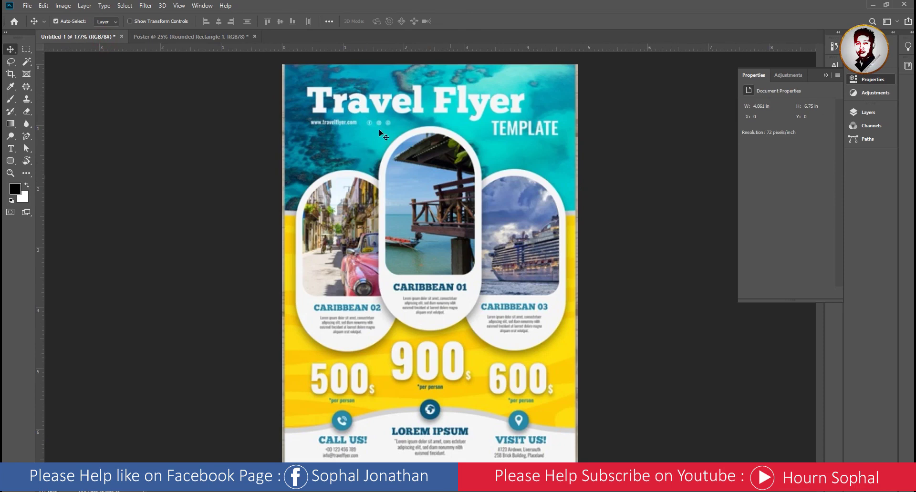
{"action": "left_click", "coordinate": [178, 38]}
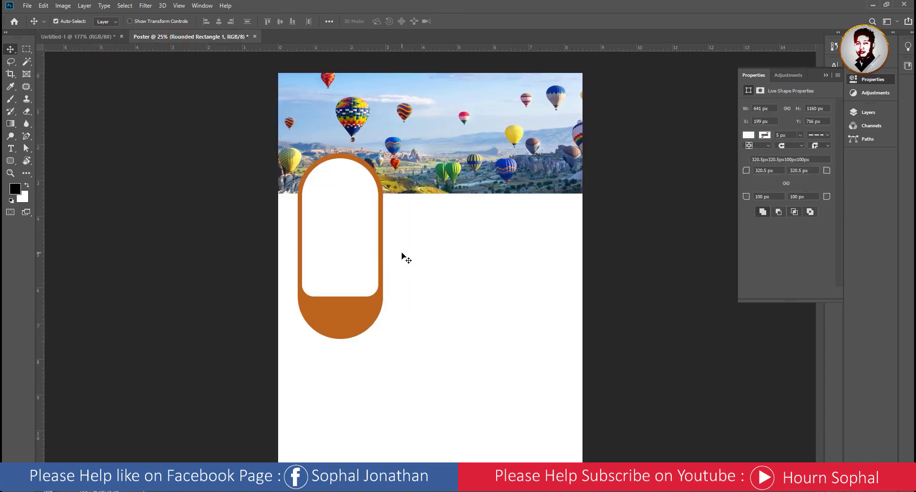
{"action": "left_click", "coordinate": [868, 112]}
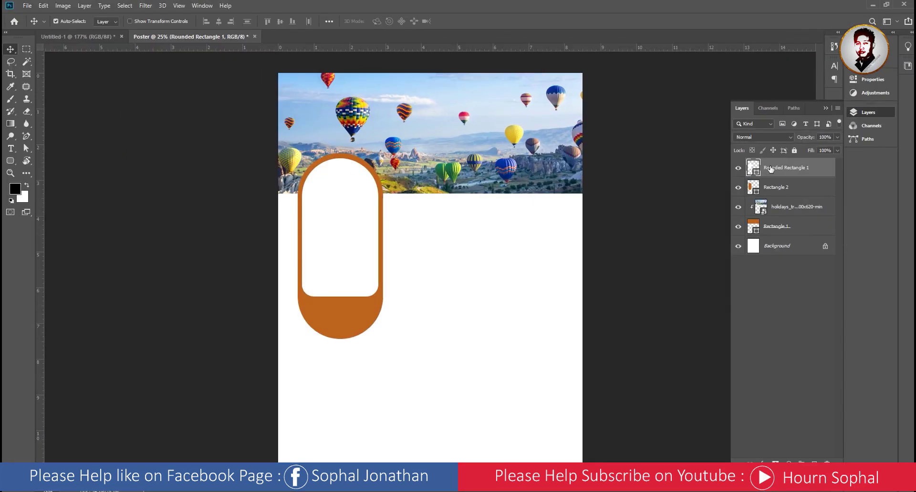
- Group Rectangle 2 and Rounded Rectangle 1 into a layer group named 1
{"action": "left_click", "coordinate": [772, 188], "text": "shift"}
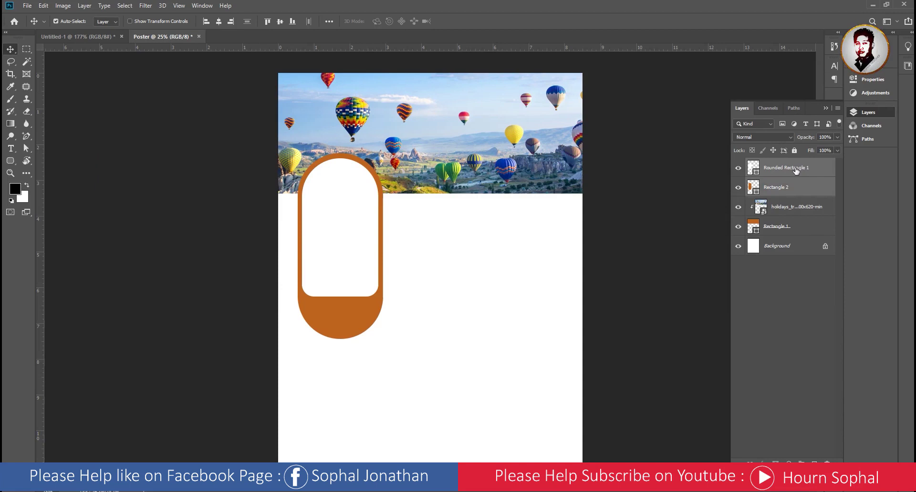
{"action": "right_click", "coordinate": [818, 168]}
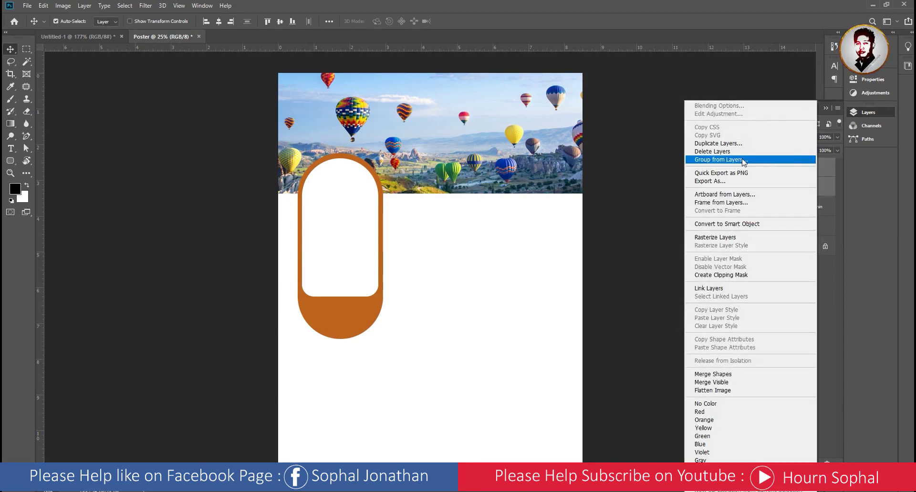
{"action": "left_click", "coordinate": [738, 160]}
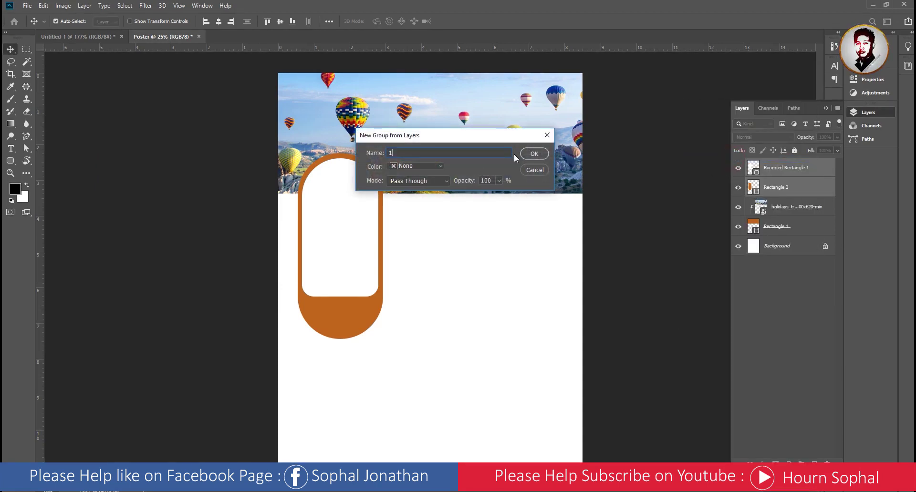
{"action": "left_click", "coordinate": [533, 154]}
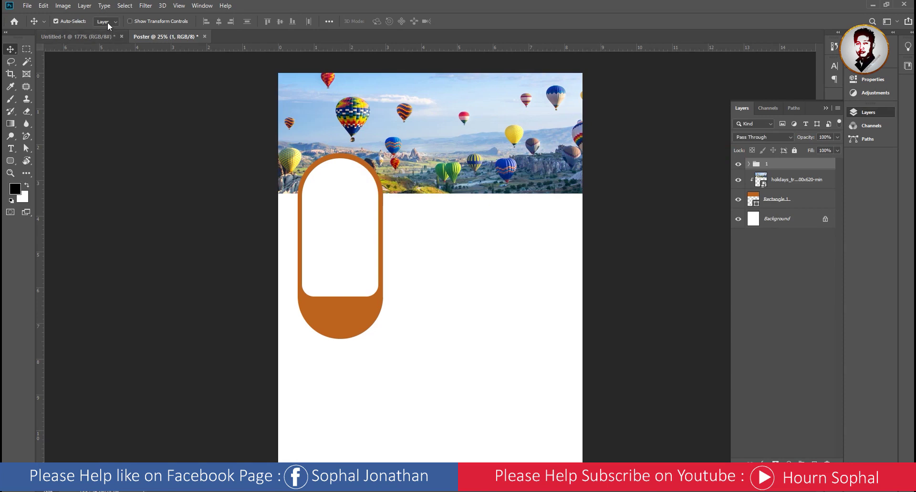
- Set the Move tool's Auto-Select target to Group
{"action": "left_click", "coordinate": [55, 21]}
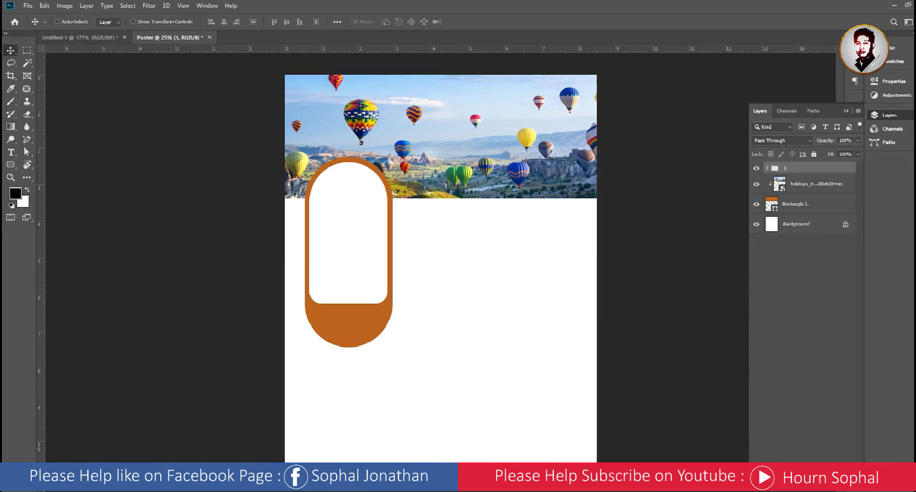
{"action": "left_click", "coordinate": [57, 22]}
{"action": "left_click", "coordinate": [110, 21]}
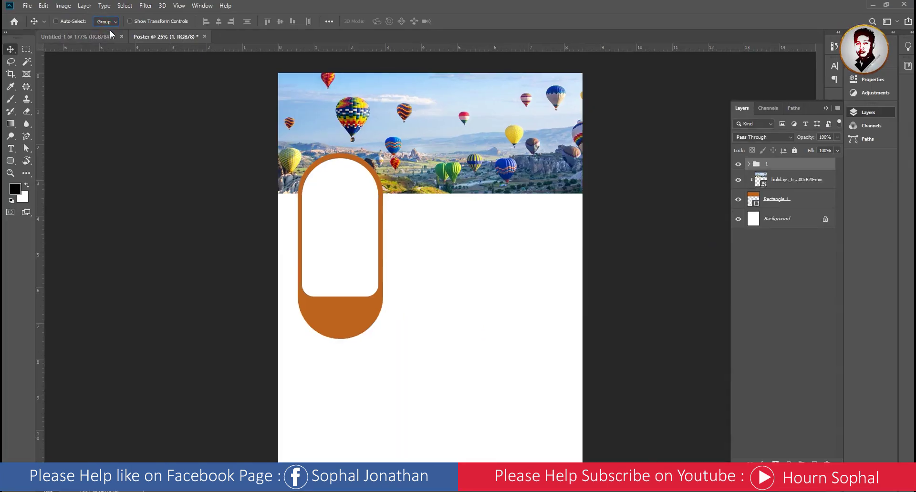
{"action": "left_click", "coordinate": [110, 30]}
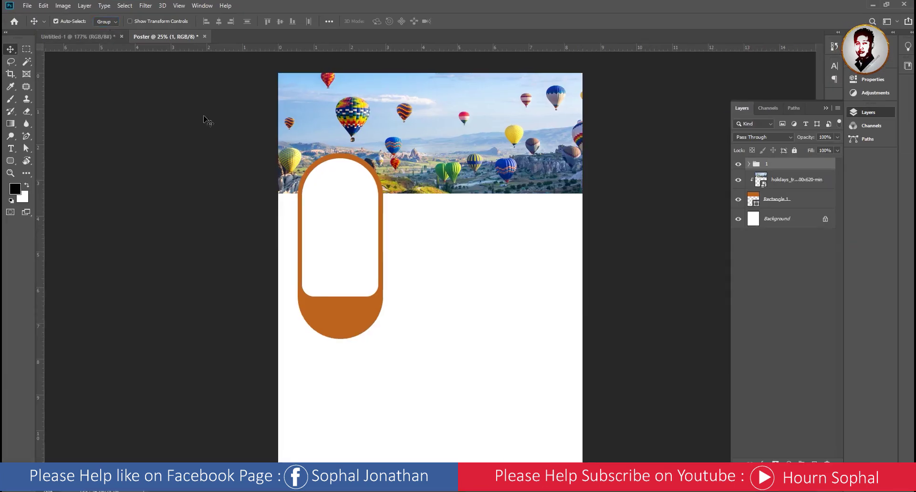
{"action": "left_click", "coordinate": [89, 6]}
{"action": "mouse_move", "coordinate": [108, 16]}
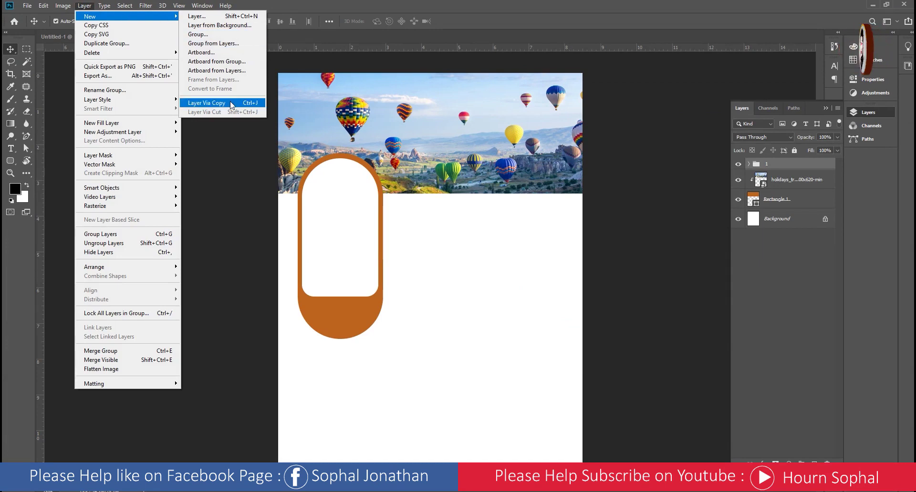
- Duplicate group 1 and move the copy right of the original, raised higher
{"action": "left_click", "coordinate": [231, 104]}
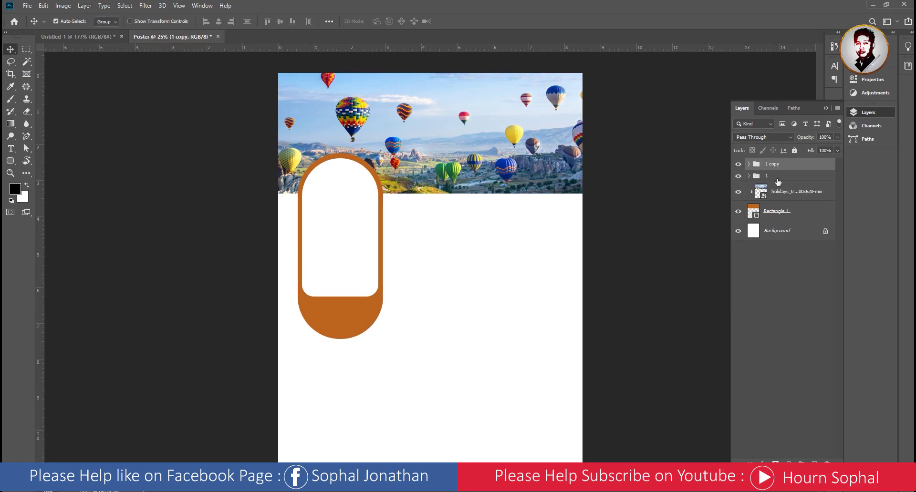
{"action": "left_click", "coordinate": [229, 103]}
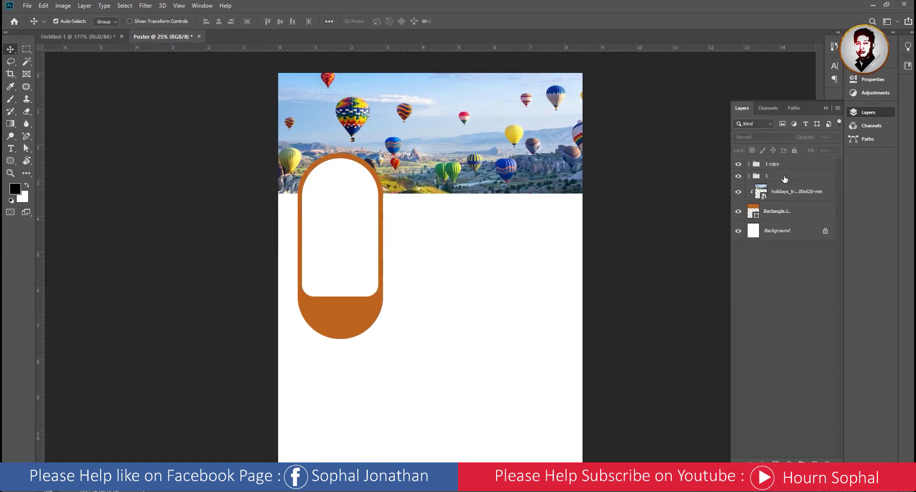
{"action": "left_click_drag", "start_coordinate": [340, 235], "coordinate": [415, 248]}
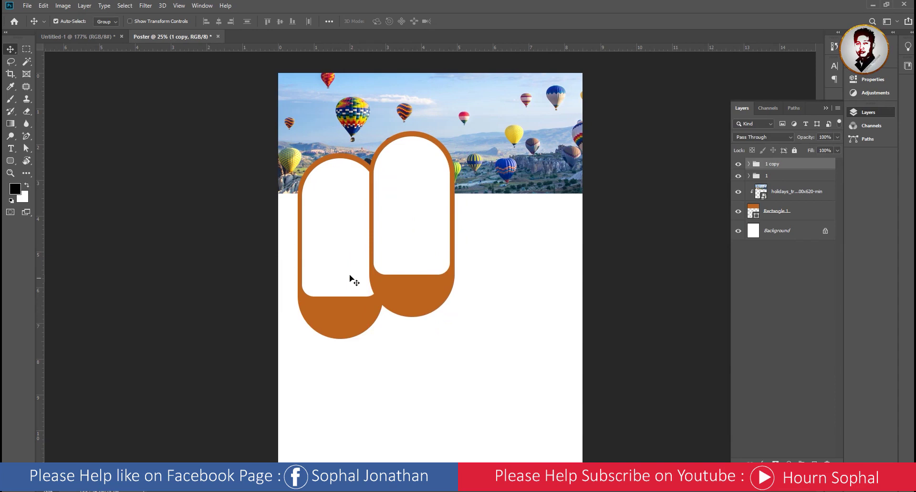
- Duplicate group 1 again as '1 copy 2' and place it on the right side
{"action": "left_click", "coordinate": [325, 261]}
{"action": "right_click", "coordinate": [801, 179]}
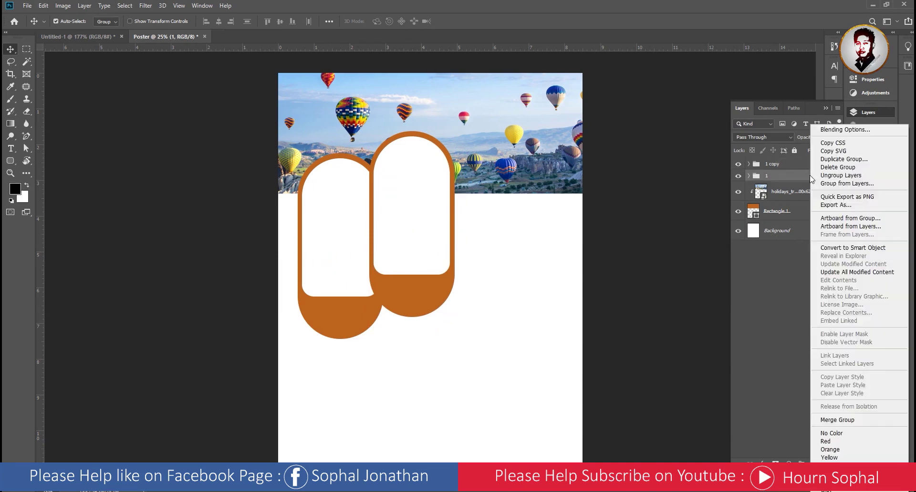
{"action": "left_click", "coordinate": [837, 159]}
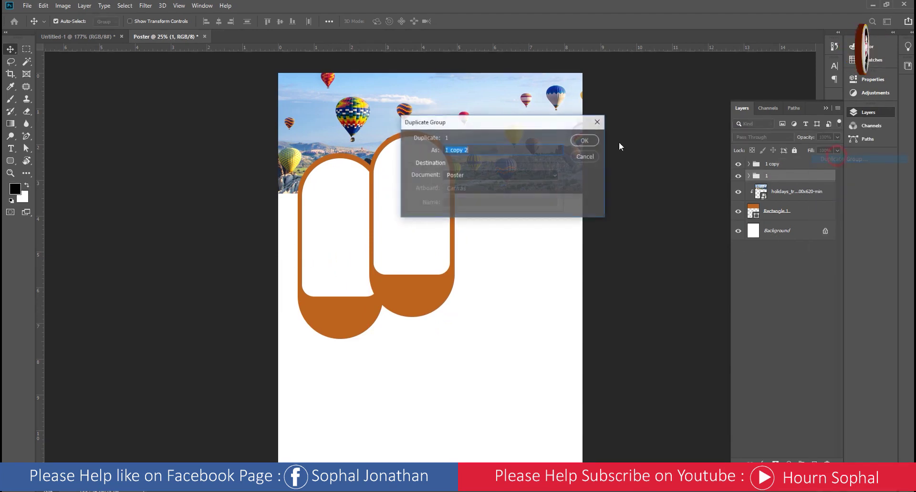
{"action": "left_click", "coordinate": [584, 140]}
{"action": "left_click_drag", "start_coordinate": [332, 271], "coordinate": [474, 275]}
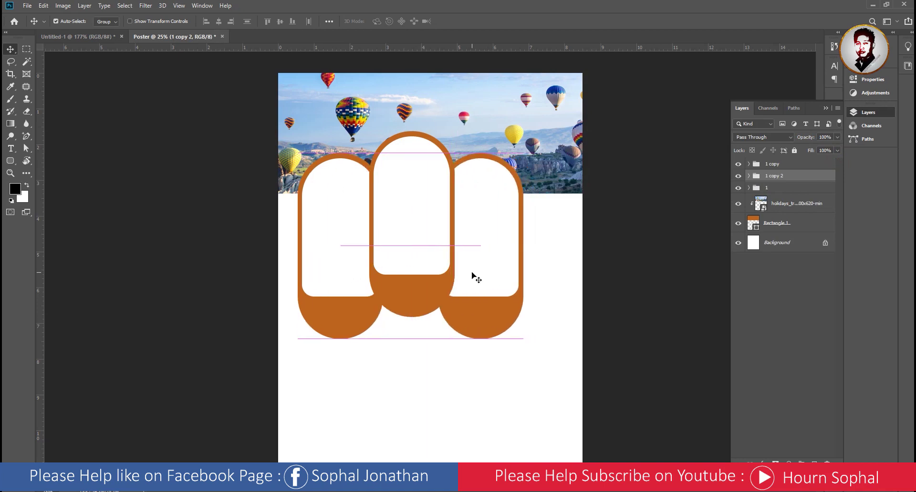
{"action": "left_click", "coordinate": [76, 37]}
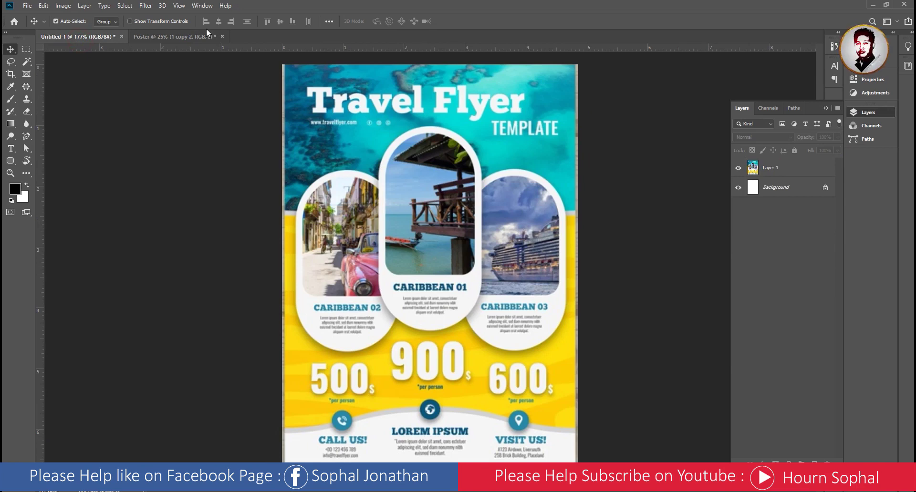
- Select all three pill groups and Free Transform them up to about 114%
{"action": "left_click", "coordinate": [188, 37]}
{"action": "left_click", "coordinate": [399, 223]}
{"action": "left_click", "coordinate": [497, 233], "text": "shift"}
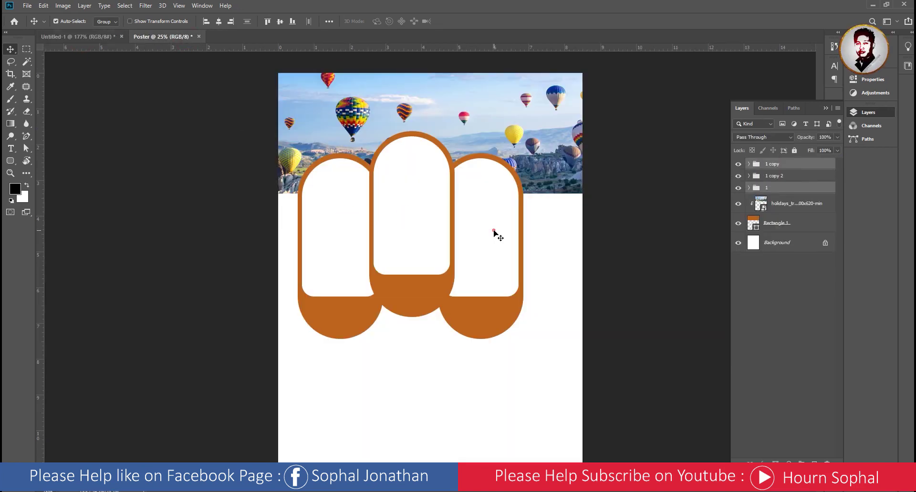
{"action": "left_click_drag", "start_coordinate": [485, 231], "coordinate": [505, 231]}
{"action": "left_click", "coordinate": [44, 6]}
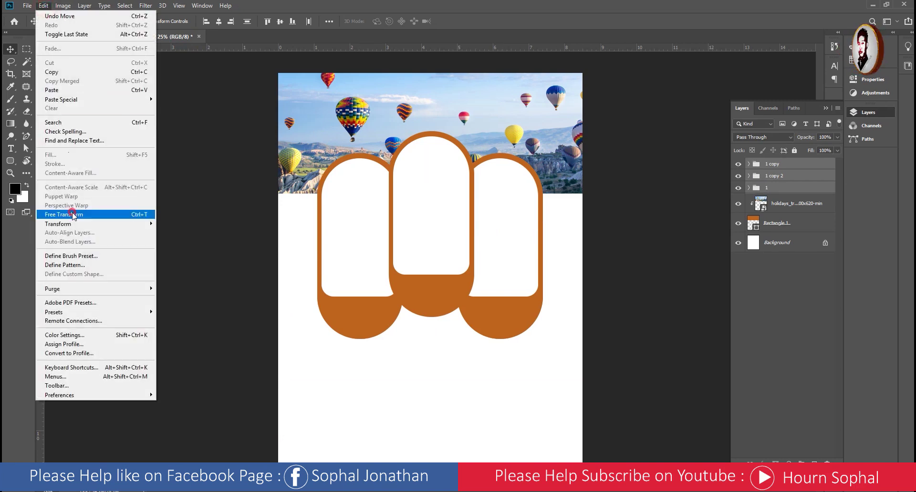
{"action": "left_click", "coordinate": [73, 215]}
{"action": "left_click_drag", "start_coordinate": [541, 339], "coordinate": [556, 356]}
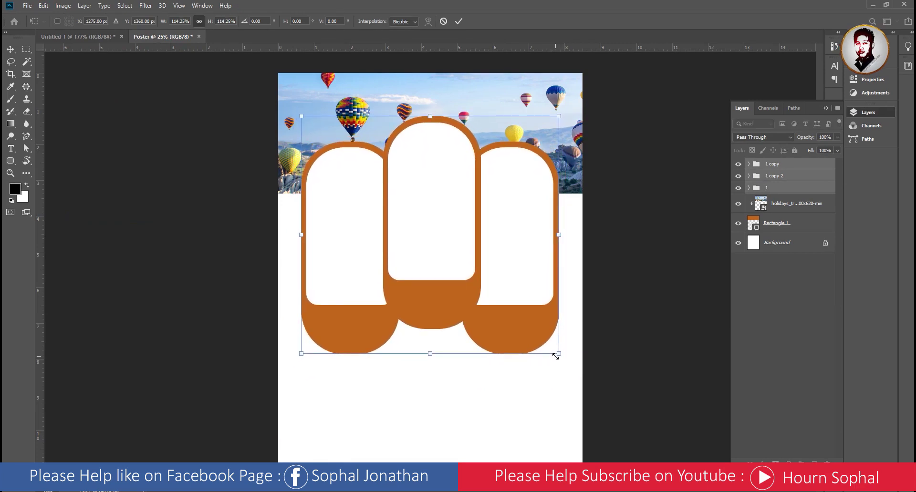
{"action": "key", "text": "Return"}
- Switch Auto-Select to Layer and select the left pill's orange Rectangle 2 shape
{"action": "left_click", "coordinate": [657, 317]}
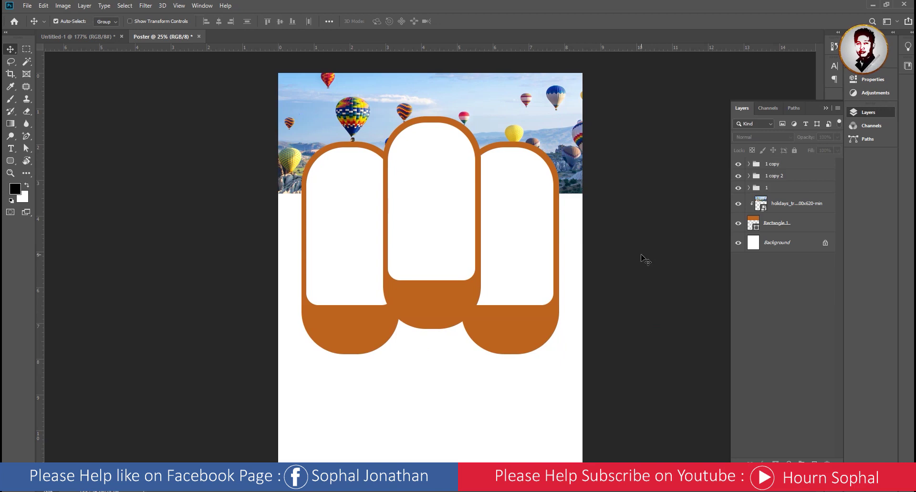
{"action": "left_click", "coordinate": [338, 339]}
{"action": "scroll", "coordinate": [339, 325], "scroll_direction": "down", "scroll_amount": 2}
{"action": "left_click", "coordinate": [352, 326], "text": "ctrl"}
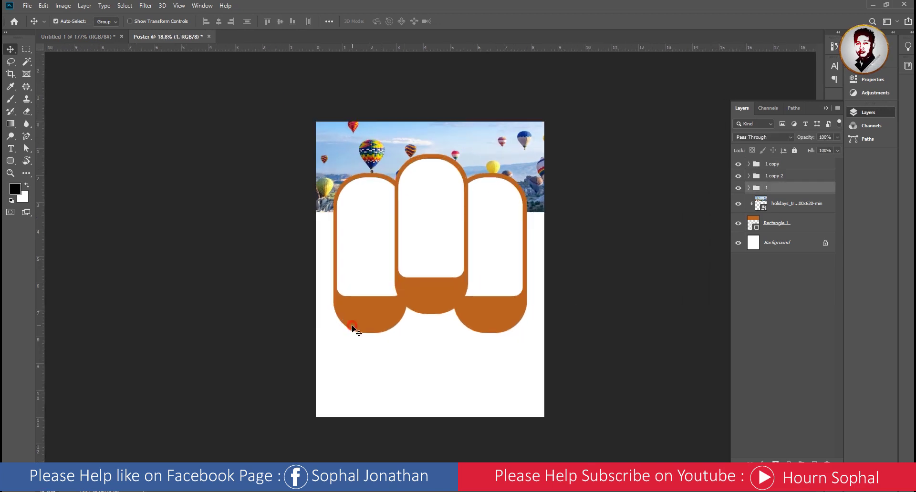
{"action": "left_click", "coordinate": [106, 22]}
{"action": "left_click", "coordinate": [104, 37]}
{"action": "left_click", "coordinate": [116, 123]}
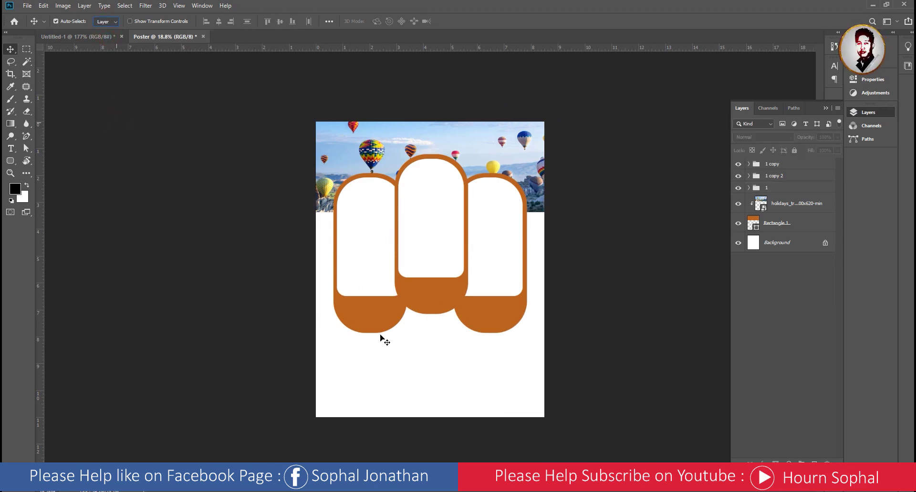
{"action": "left_click", "coordinate": [368, 315]}
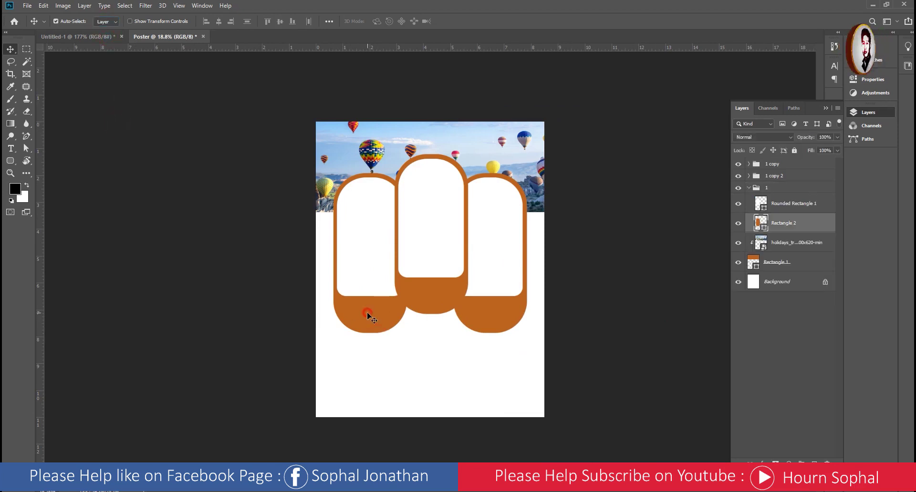
- Enter 400 px for all four corner radii of Rectangle 2 in Properties
{"action": "left_click", "coordinate": [828, 109]}
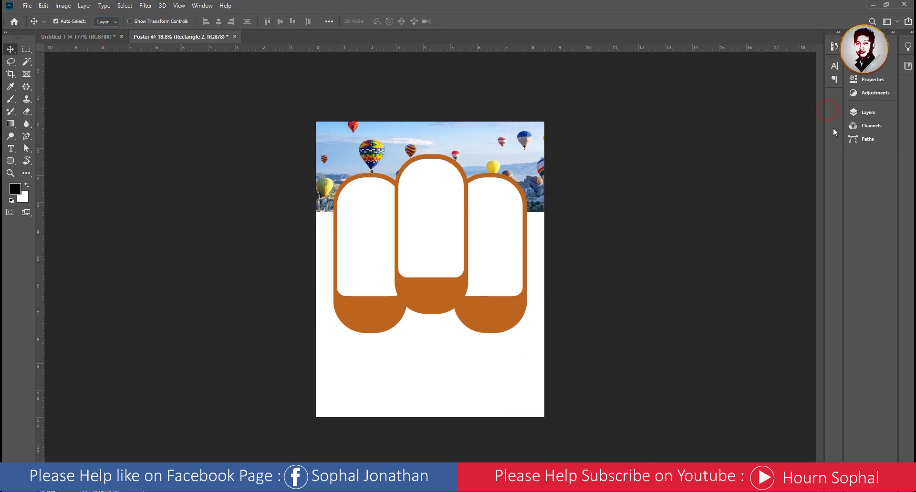
{"action": "left_click", "coordinate": [834, 46]}
{"action": "left_click", "coordinate": [873, 79]}
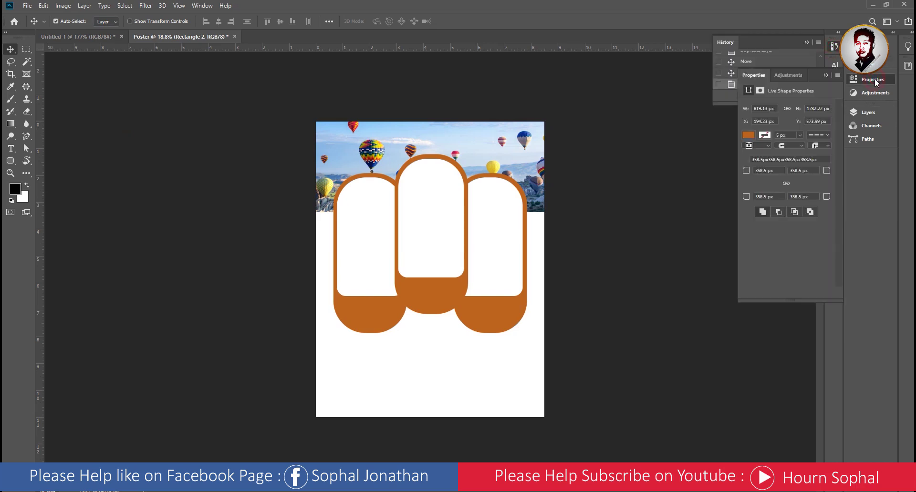
{"action": "left_click", "coordinate": [769, 197]}
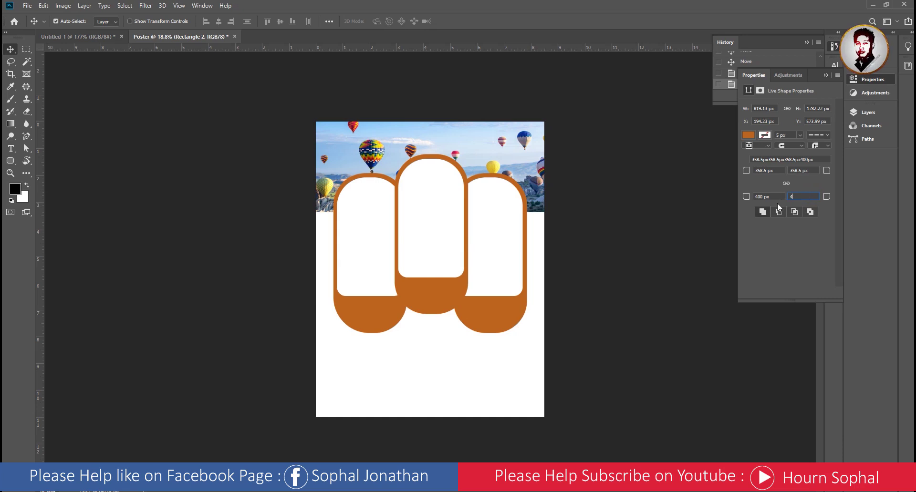
{"action": "type", "text": "400"}
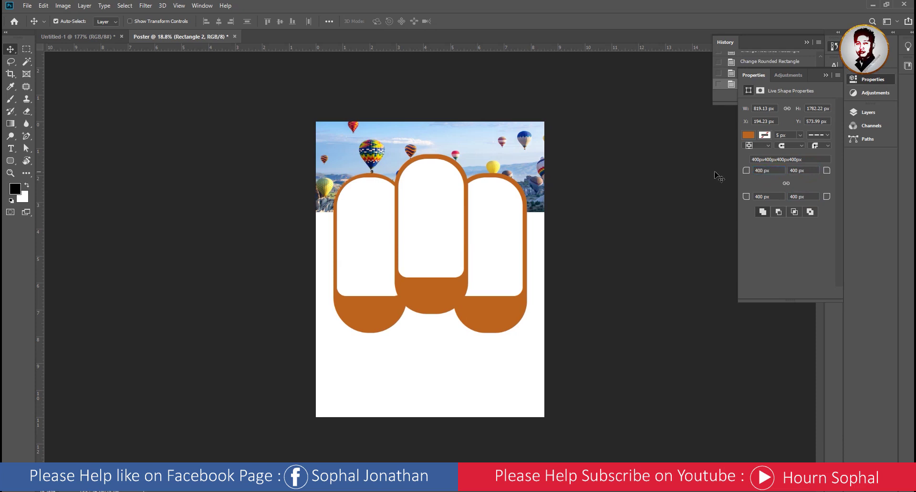
{"action": "left_click", "coordinate": [355, 215]}
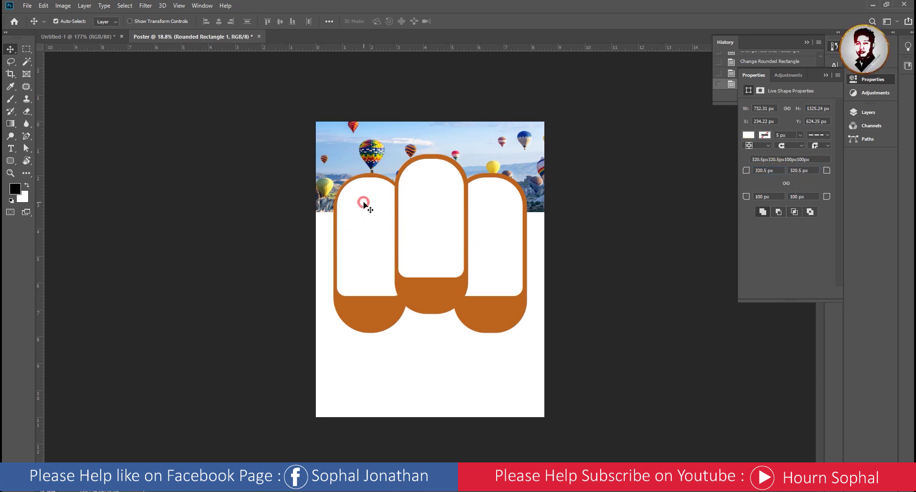
- Stretch the white inner arch to 732 × 1325 px and enter a 400 px top corner radius
{"action": "key", "text": "ctrl"}
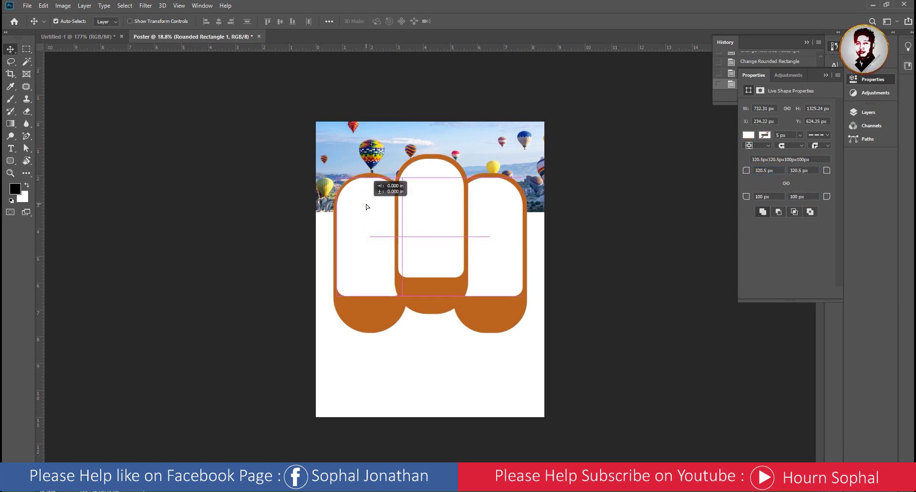
{"action": "key", "text": "ctrl+t"}
{"action": "scroll", "coordinate": [365, 196], "scroll_direction": "up", "scroll_amount": 5}
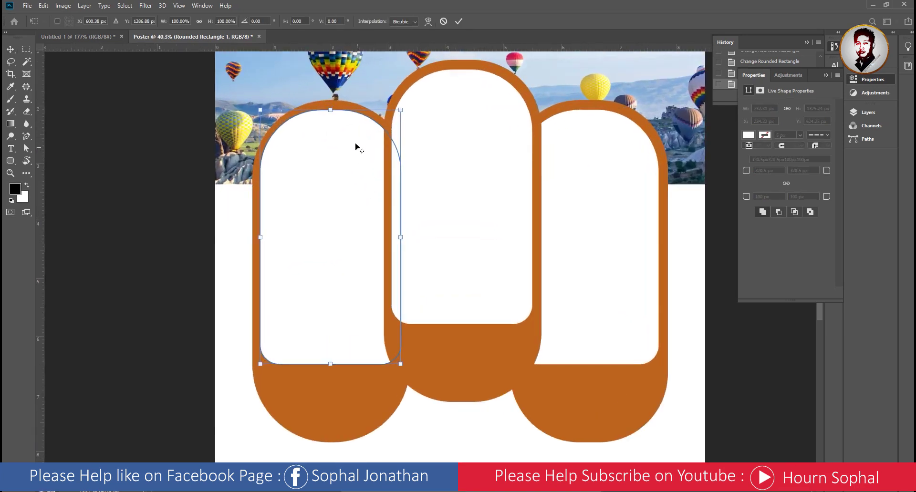
{"action": "left_click_drag", "start_coordinate": [331, 110], "coordinate": [333, 111]}
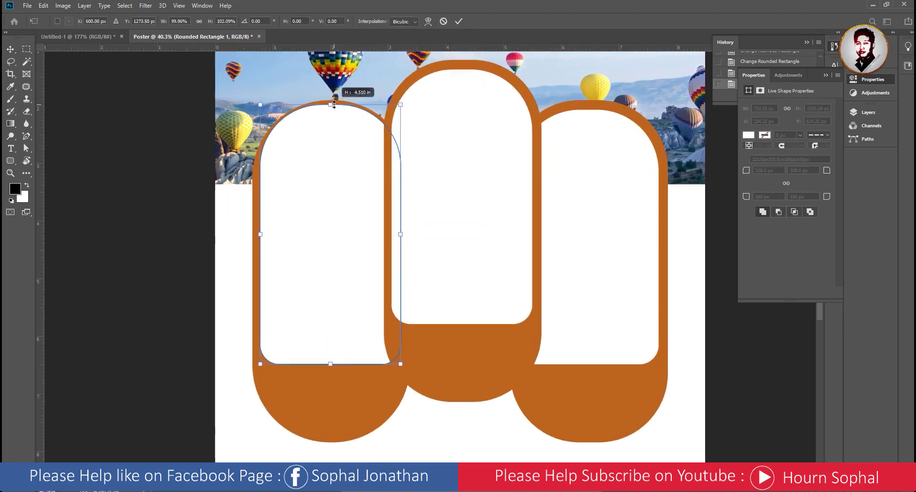
{"action": "key", "text": "Return"}
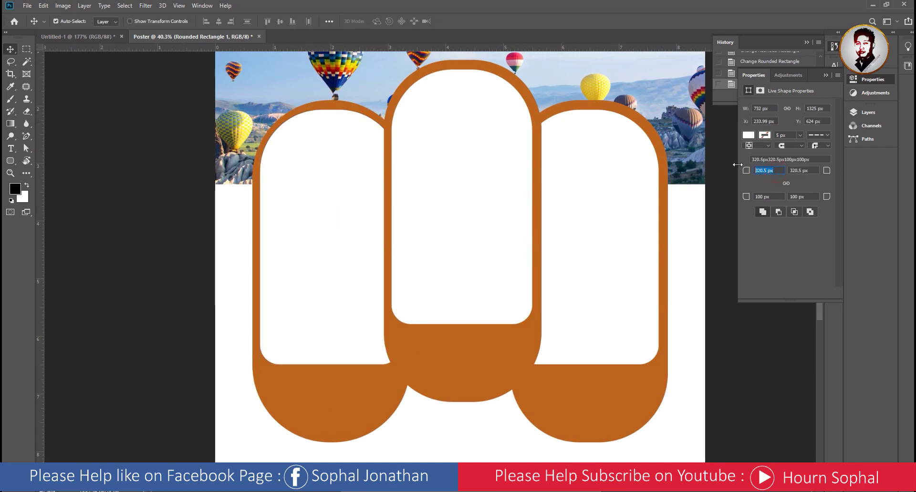
{"action": "type", "text": "400"}
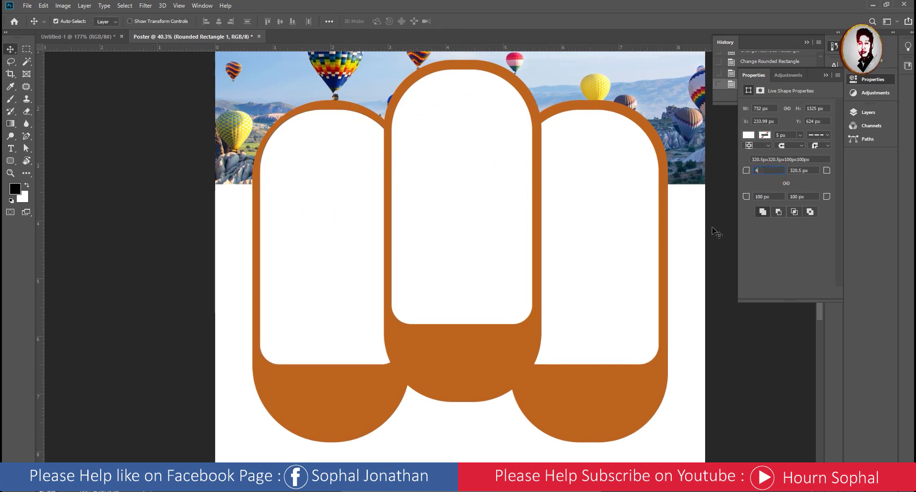
{"action": "key", "text": "Return"}
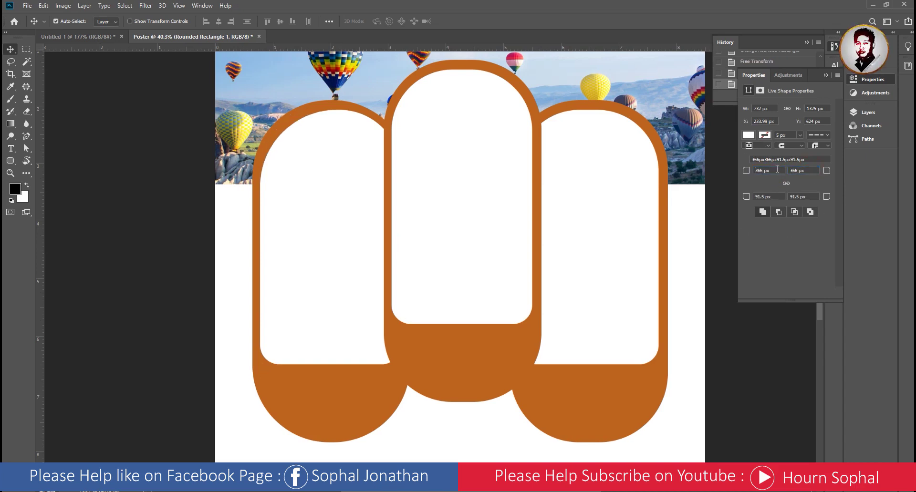
- Delete the old right pill frame group
{"action": "scroll", "coordinate": [327, 179], "scroll_direction": "down", "scroll_amount": 2}
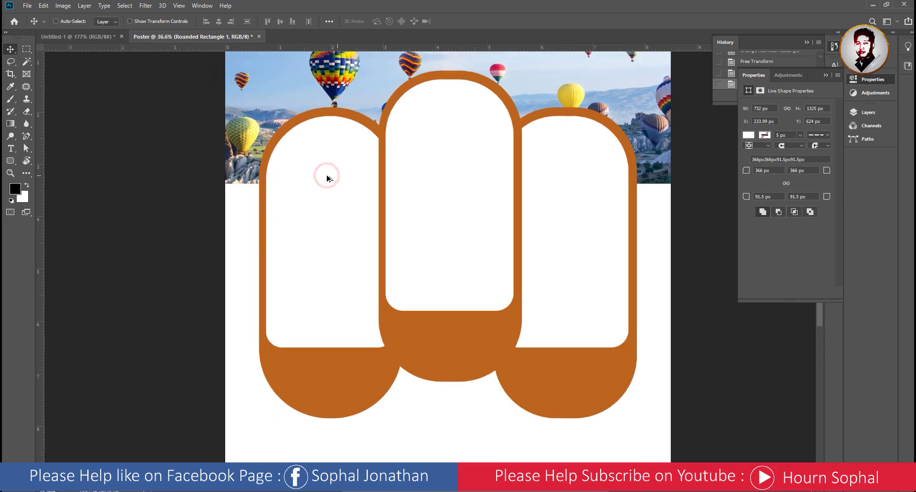
{"action": "scroll", "coordinate": [327, 178], "scroll_direction": "down", "scroll_amount": 2}
{"action": "left_click", "coordinate": [586, 219]}
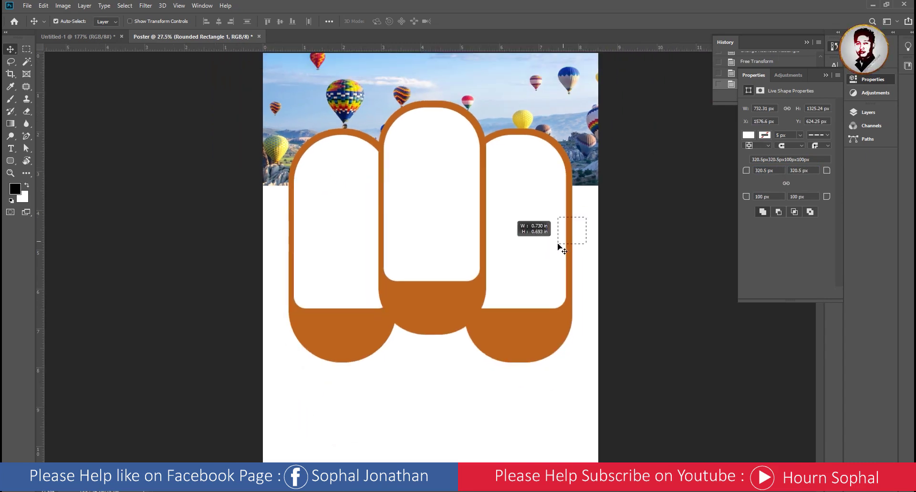
{"action": "key", "text": "Delete"}
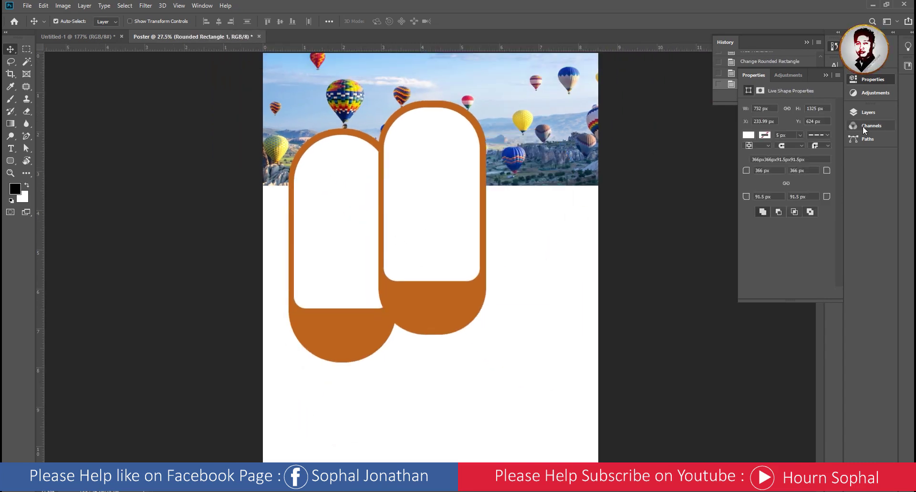
{"action": "left_click", "coordinate": [866, 112]}
- Duplicate group 1 as '1 copy 3', remove the old middle pill shapes, and move the copy to the middle
{"action": "left_click", "coordinate": [773, 190]}
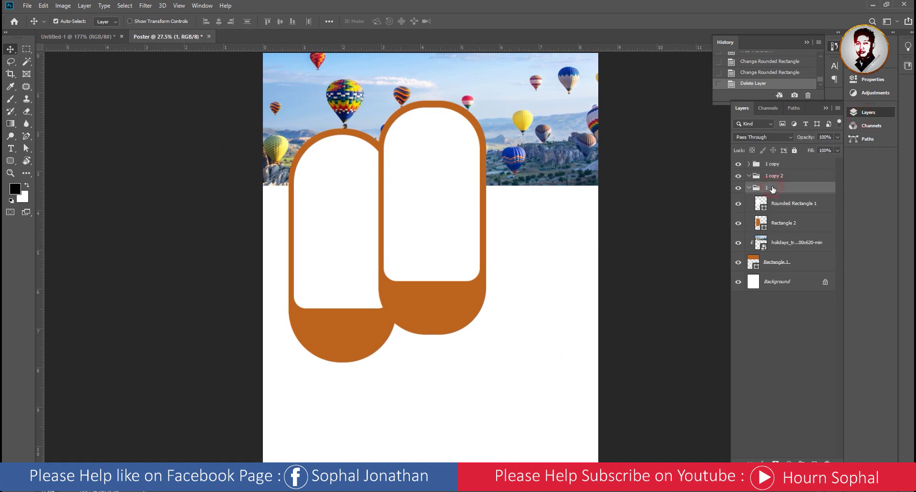
{"action": "right_click", "coordinate": [773, 189]}
{"action": "left_click", "coordinate": [803, 160]}
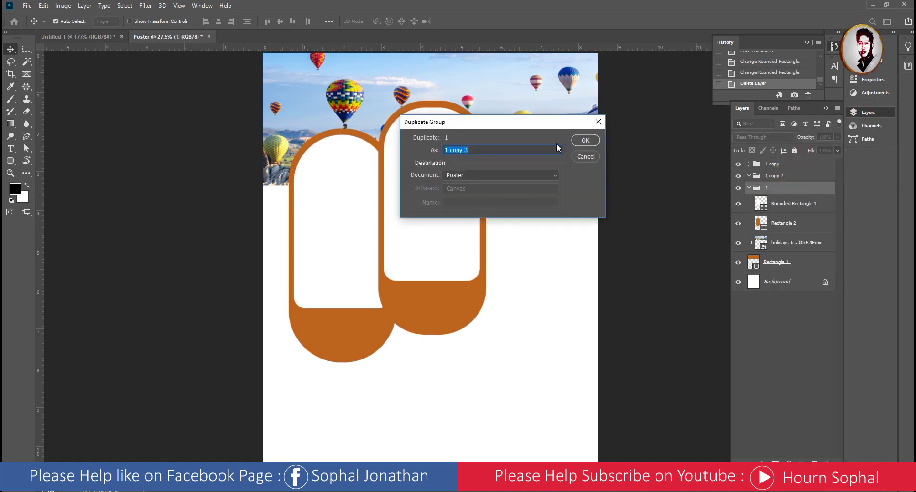
{"action": "left_click", "coordinate": [591, 144]}
{"action": "left_click", "coordinate": [400, 222]}
{"action": "key", "text": "Delete"}
{"action": "key", "text": "Delete"}
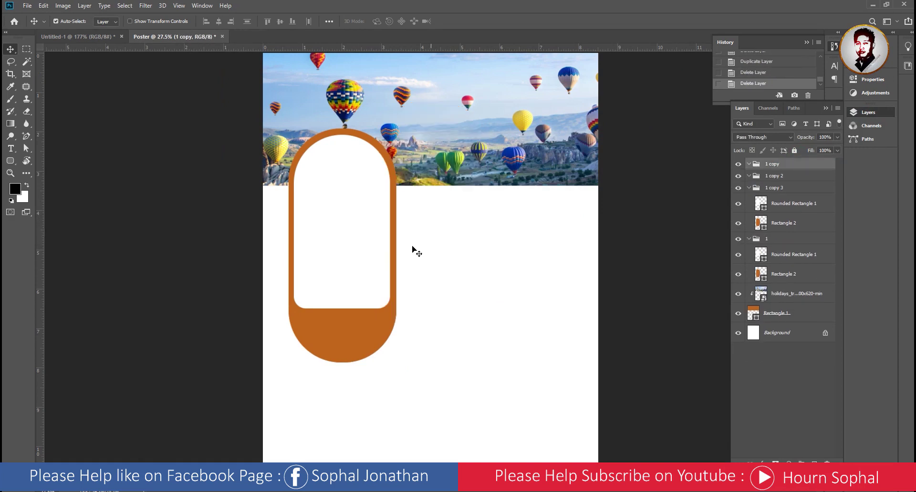
{"action": "left_click", "coordinate": [356, 242]}
{"action": "left_click", "coordinate": [106, 21]}
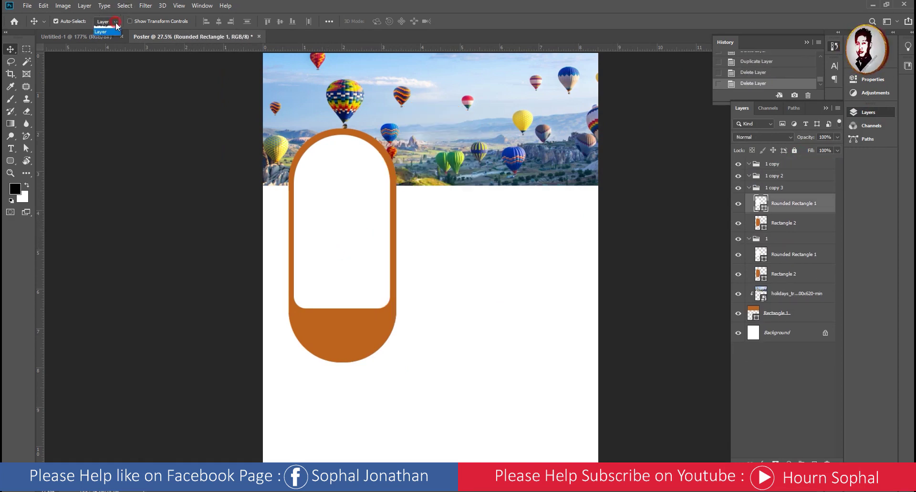
{"action": "left_click", "coordinate": [108, 34]}
{"action": "left_click_drag", "start_coordinate": [368, 261], "coordinate": [435, 245]}
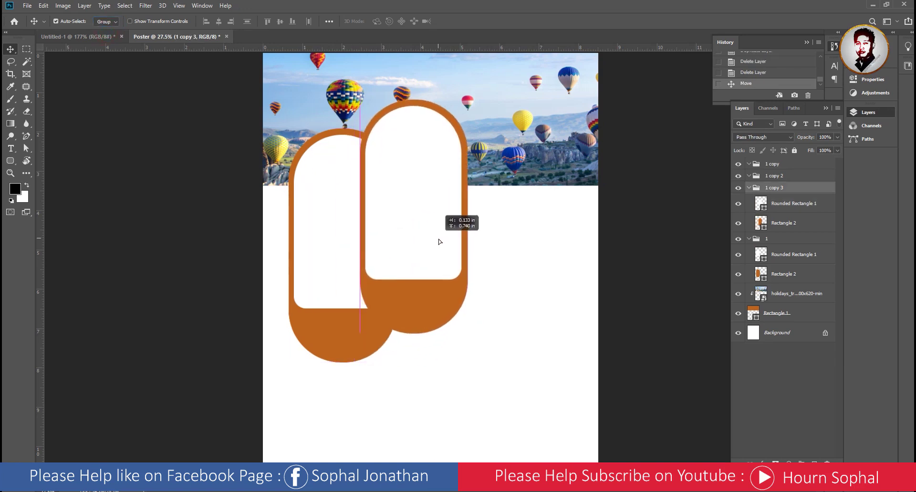
{"action": "left_click_drag", "start_coordinate": [435, 246], "coordinate": [439, 243]}
- Duplicate group 1 as '1 copy 4', place it on the right, and even out the spacing
{"action": "left_click", "coordinate": [334, 271]}
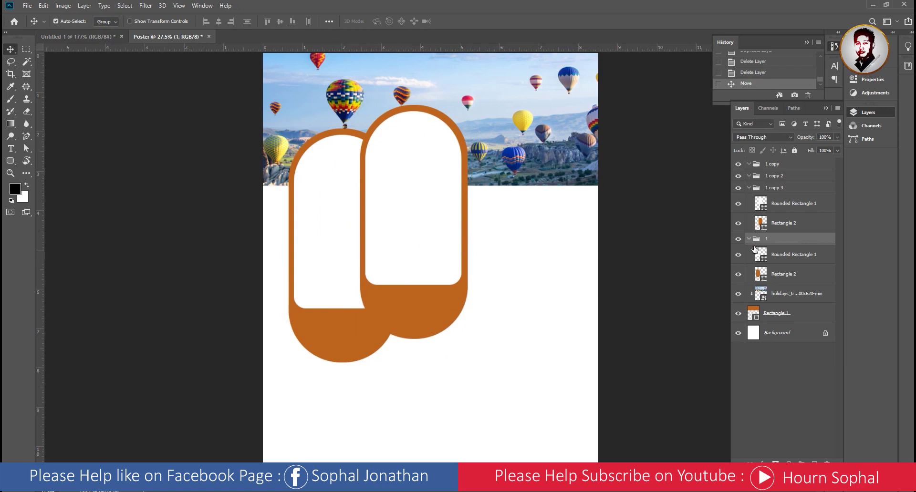
{"action": "right_click", "coordinate": [795, 239]}
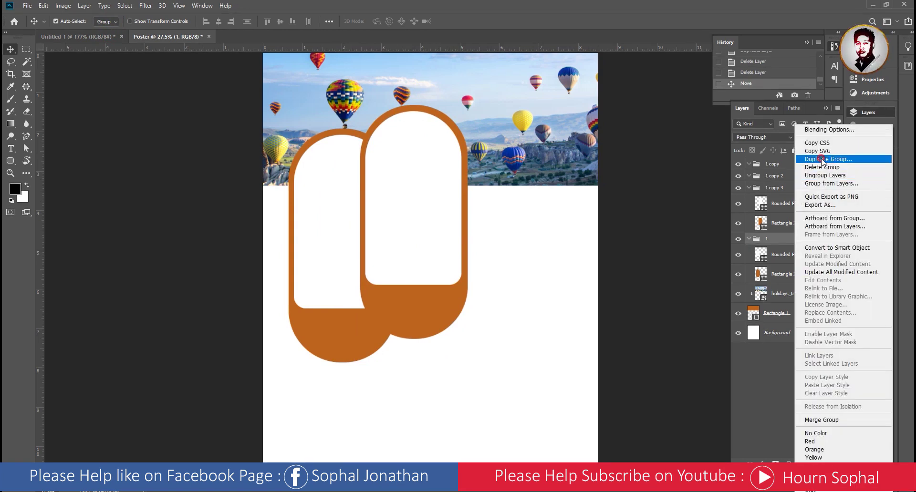
{"action": "left_click", "coordinate": [821, 159]}
{"action": "left_click", "coordinate": [586, 142]}
{"action": "left_click_drag", "start_coordinate": [333, 266], "coordinate": [506, 269]}
{"action": "left_click_drag", "start_coordinate": [409, 278], "coordinate": [425, 278]}
{"action": "left_click_drag", "start_coordinate": [507, 315], "coordinate": [514, 317]}
{"action": "left_click", "coordinate": [421, 262]}
{"action": "key", "text": "ctrl+minus"}
{"action": "key", "text": "ctrl+minus"}
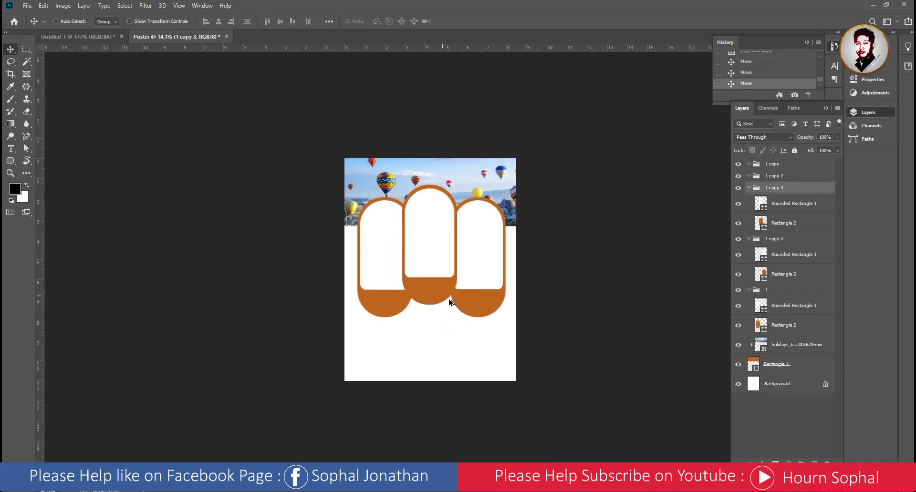
{"action": "left_click", "coordinate": [76, 36]}
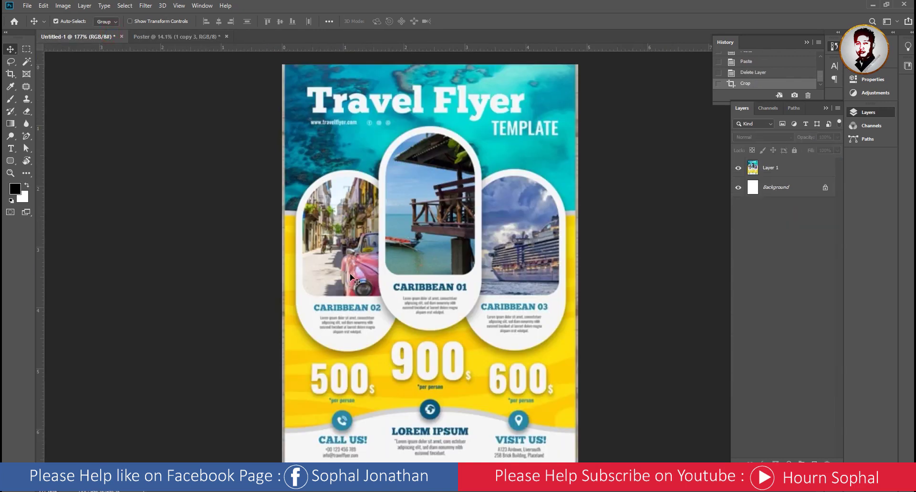
- Collapse the frame groups and delete groups '1 copy' and '1 copy 2'
{"action": "left_click", "coordinate": [167, 36]}
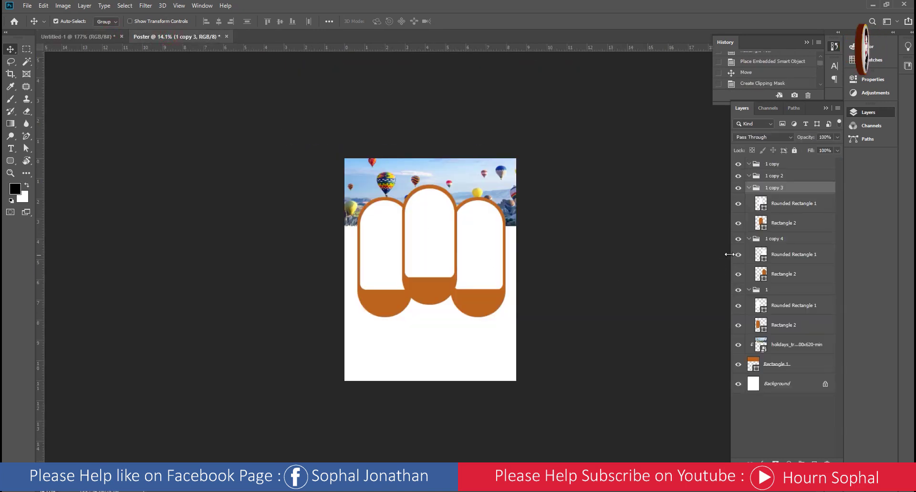
{"action": "left_click", "coordinate": [749, 188]}
{"action": "left_click", "coordinate": [749, 200]}
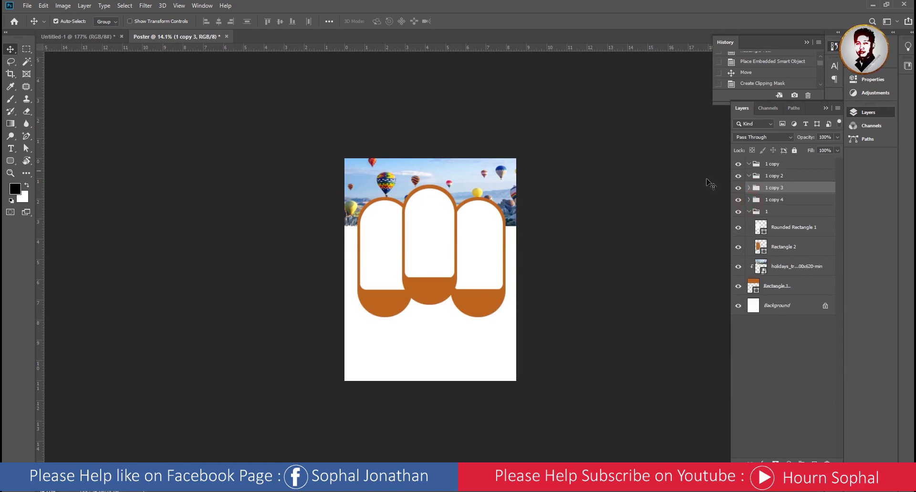
{"action": "left_click", "coordinate": [750, 166]}
{"action": "key", "text": "Delete"}
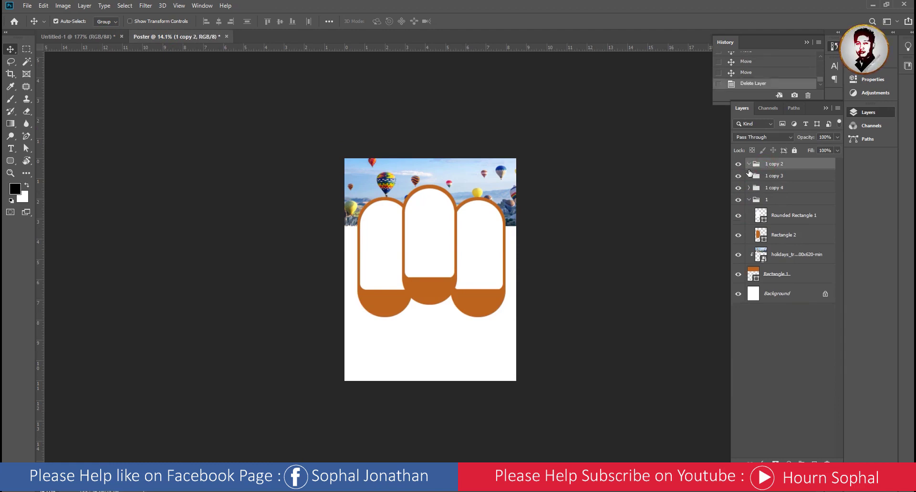
{"action": "key", "text": "Delete"}
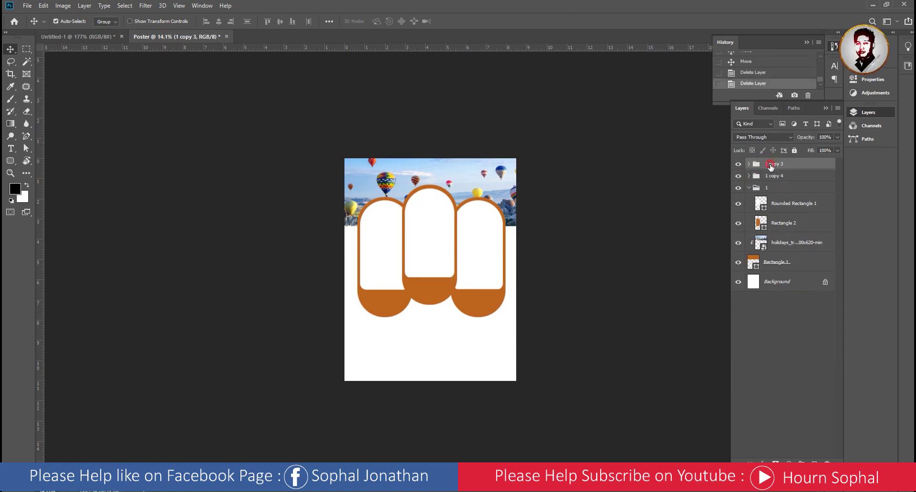
- Set Auto-Select back to Layer and select Rounded Rectangle 1 inside group 1
{"action": "left_click", "coordinate": [738, 164]}
{"action": "left_click", "coordinate": [739, 163]}
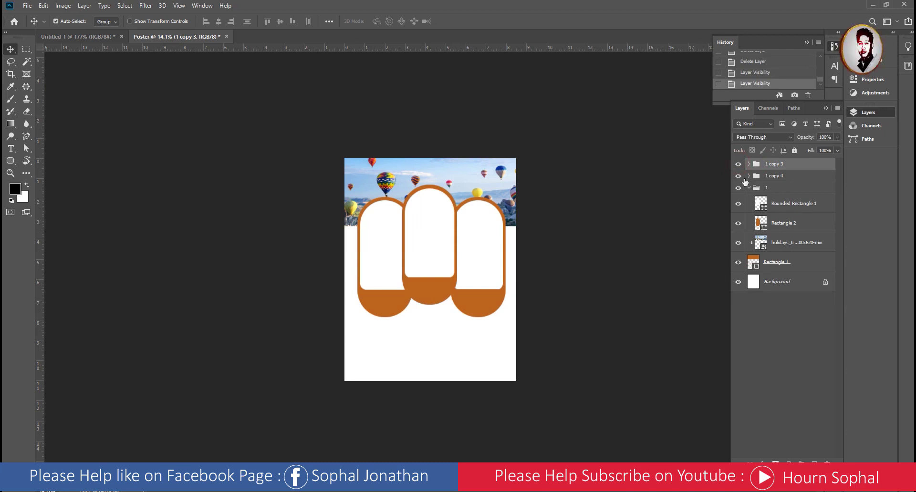
{"action": "left_click", "coordinate": [747, 188]}
{"action": "left_click", "coordinate": [110, 23]}
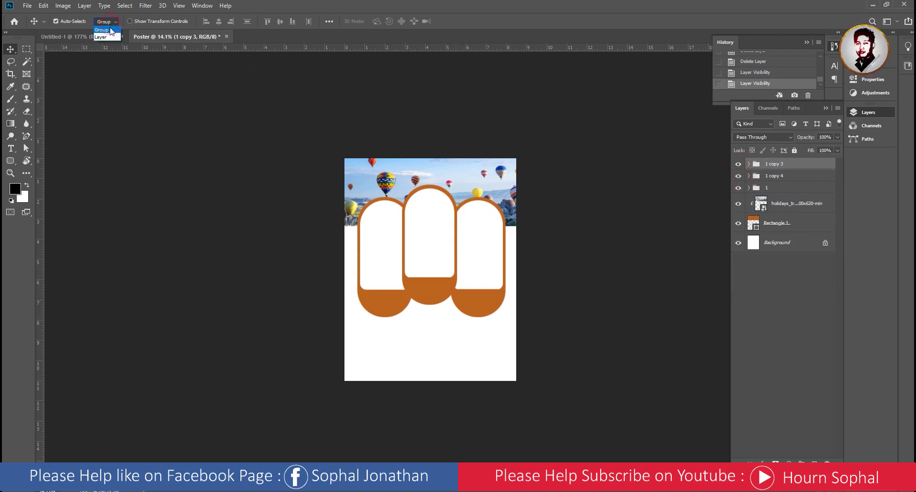
{"action": "left_click", "coordinate": [112, 37]}
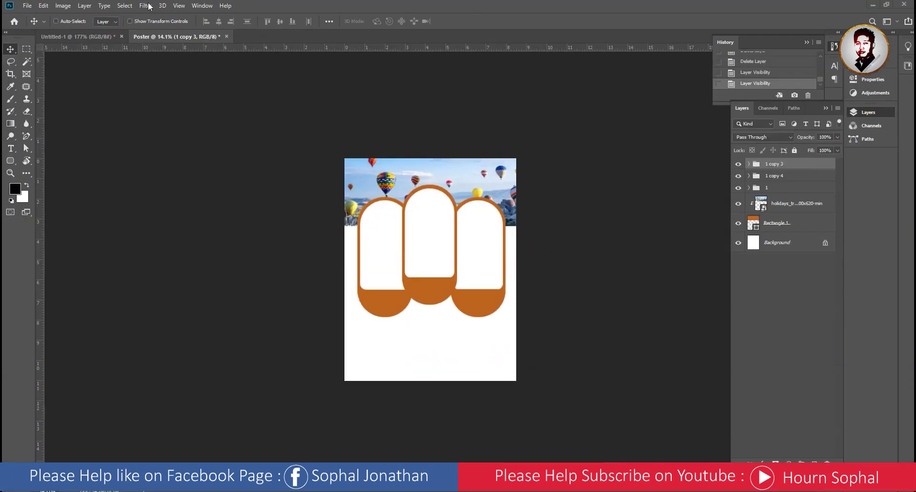
{"action": "left_click", "coordinate": [386, 258]}
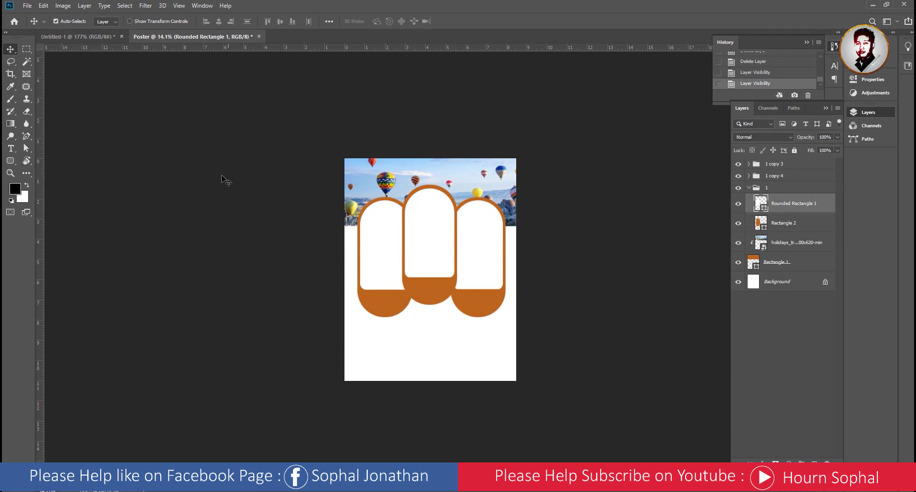
{"action": "left_click", "coordinate": [113, 22]}
{"action": "left_click", "coordinate": [110, 27]}
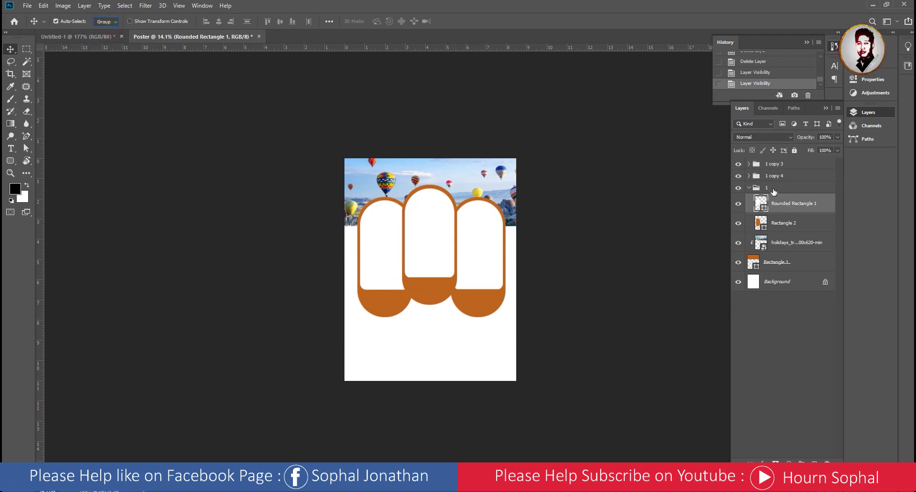
{"action": "left_click", "coordinate": [785, 180]}
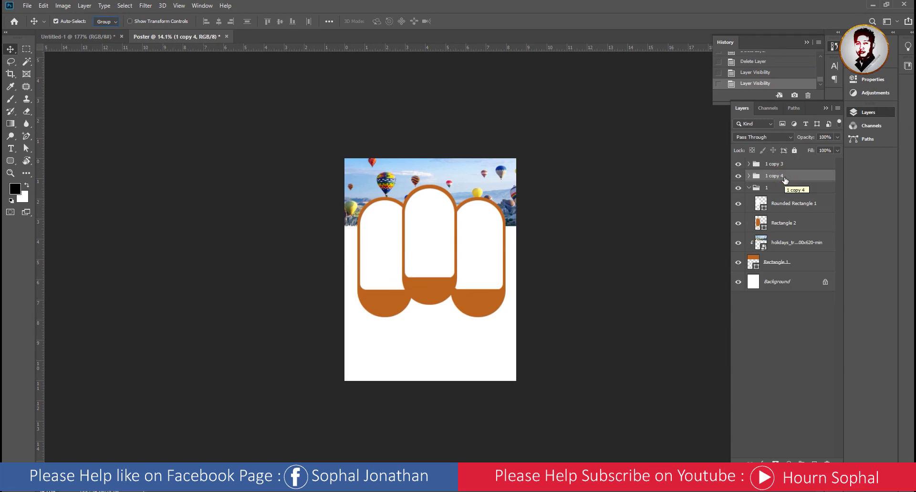
{"action": "left_click", "coordinate": [106, 21]}
{"action": "left_click", "coordinate": [101, 37]}
{"action": "left_click", "coordinate": [386, 252]}
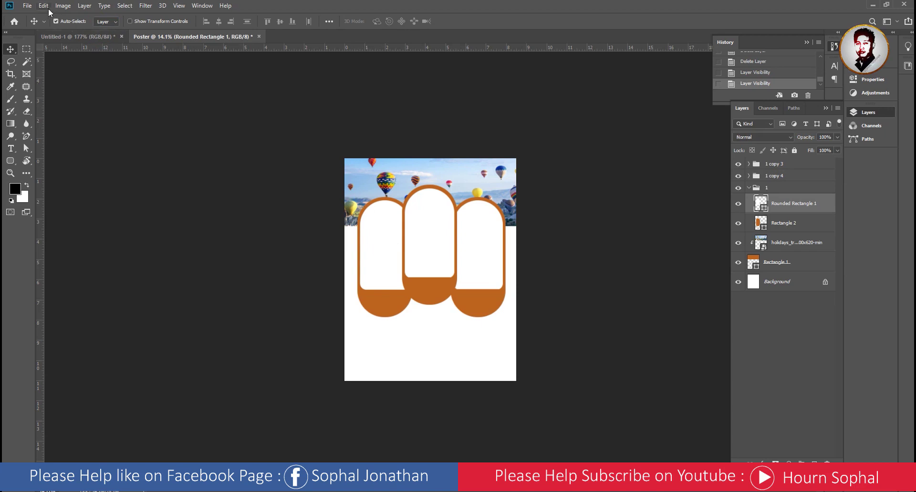
{"action": "left_click", "coordinate": [28, 5]}
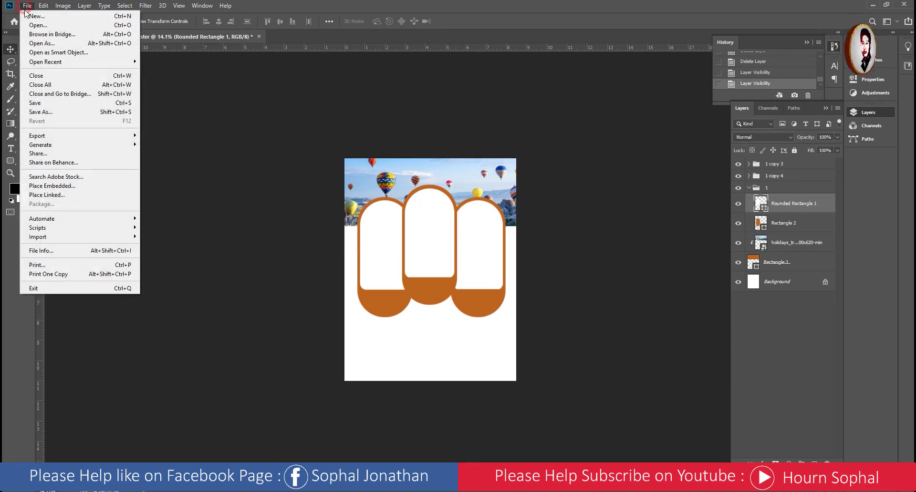
{"action": "left_click", "coordinate": [43, 186]}
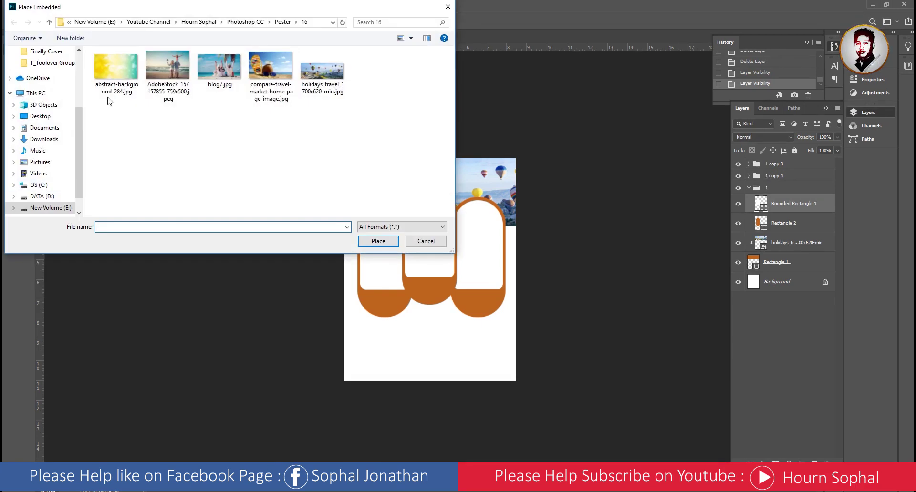
{"action": "left_click", "coordinate": [159, 66]}
{"action": "left_click", "coordinate": [385, 242]}
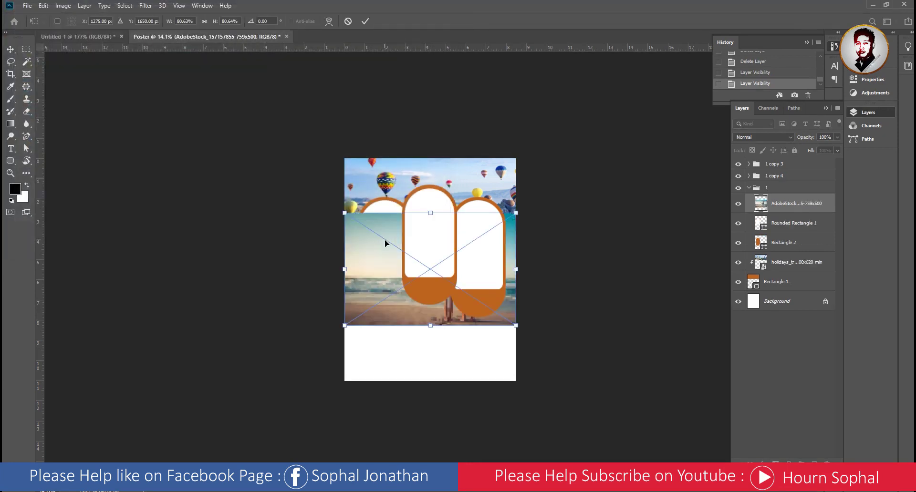
{"action": "left_click_drag", "start_coordinate": [446, 295], "coordinate": [408, 274]}
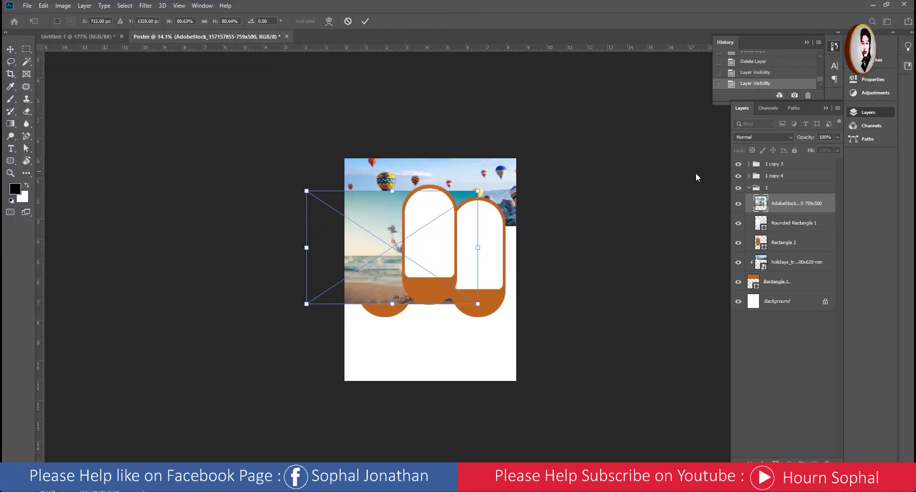
{"action": "left_click", "coordinate": [365, 21]}
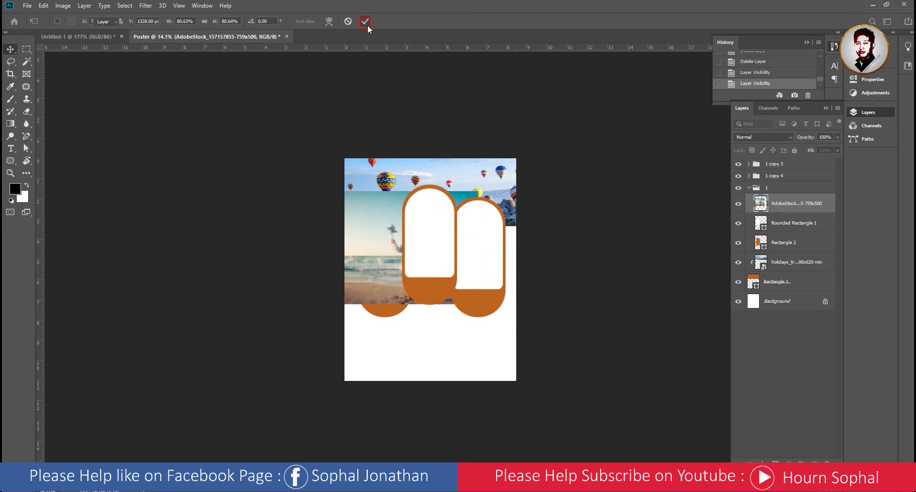
{"action": "left_click", "coordinate": [670, 261]}
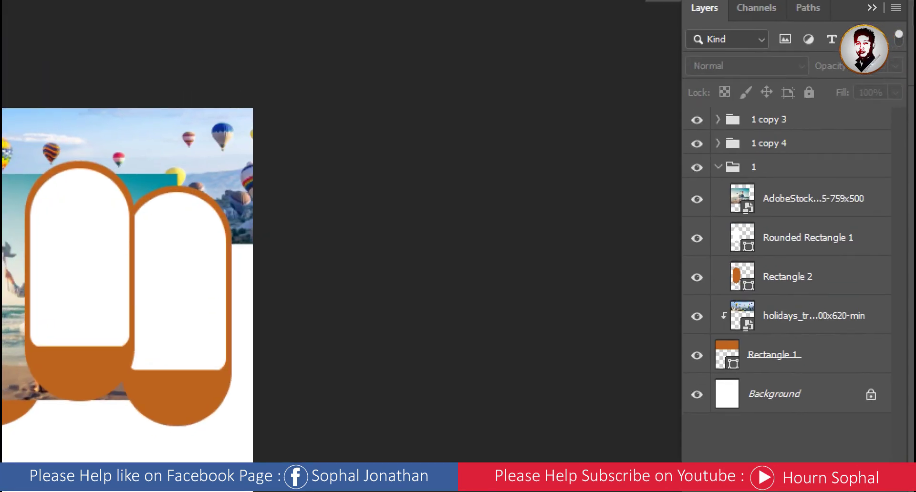
- Clip the family photo into the left arch and scale it down so the family fills it
{"action": "right_click", "coordinate": [781, 211]}
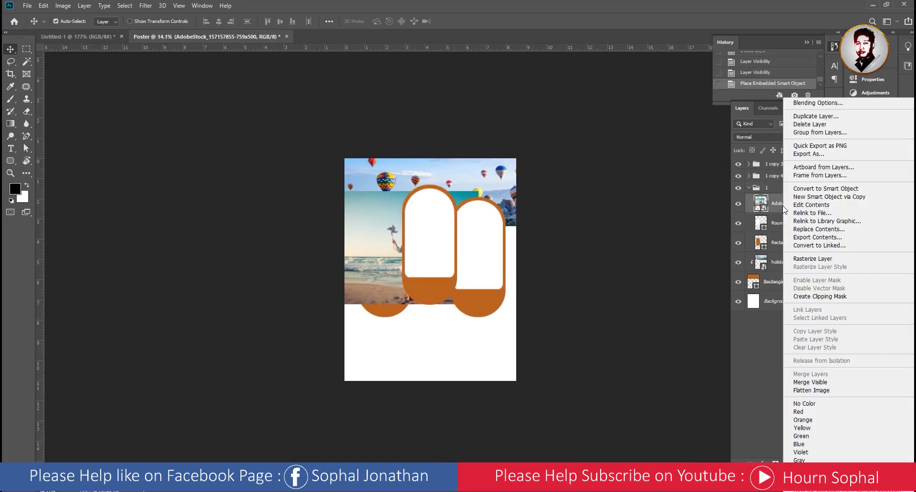
{"action": "left_click", "coordinate": [819, 296]}
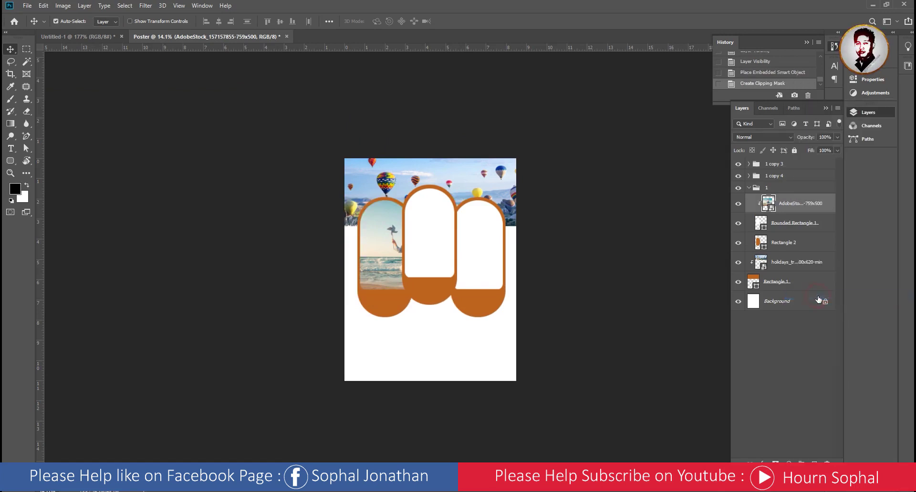
{"action": "left_click_drag", "start_coordinate": [390, 266], "coordinate": [349, 265]}
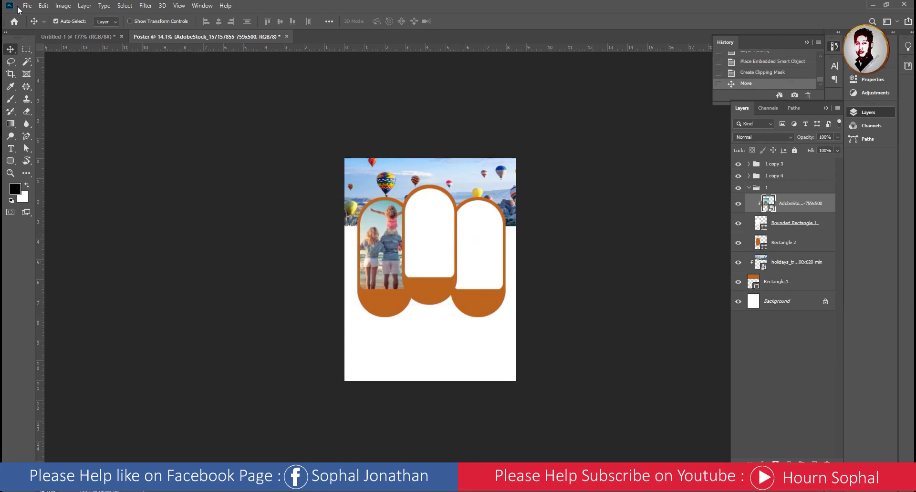
{"action": "key", "text": "ctrl+t"}
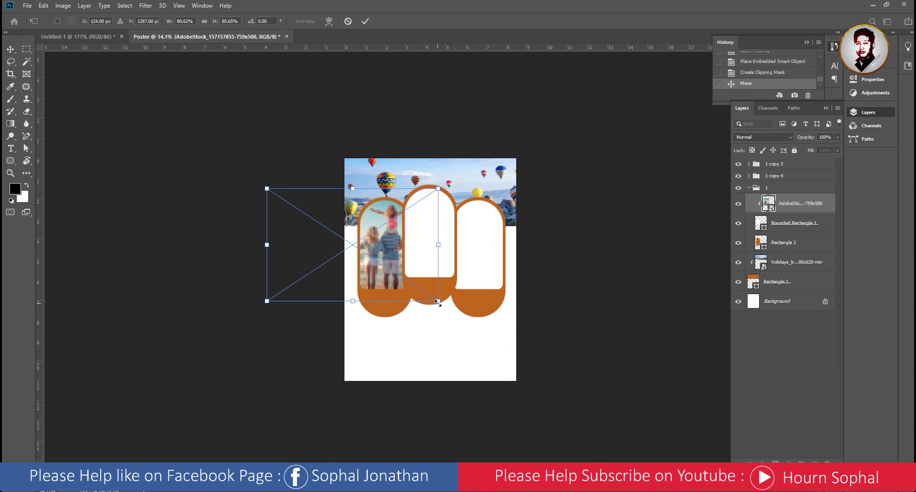
{"action": "left_click_drag", "start_coordinate": [437, 302], "coordinate": [423, 292]}
{"action": "left_click_drag", "start_coordinate": [281, 198], "coordinate": [283, 196]}
{"action": "left_click_drag", "start_coordinate": [370, 256], "coordinate": [374, 257]}
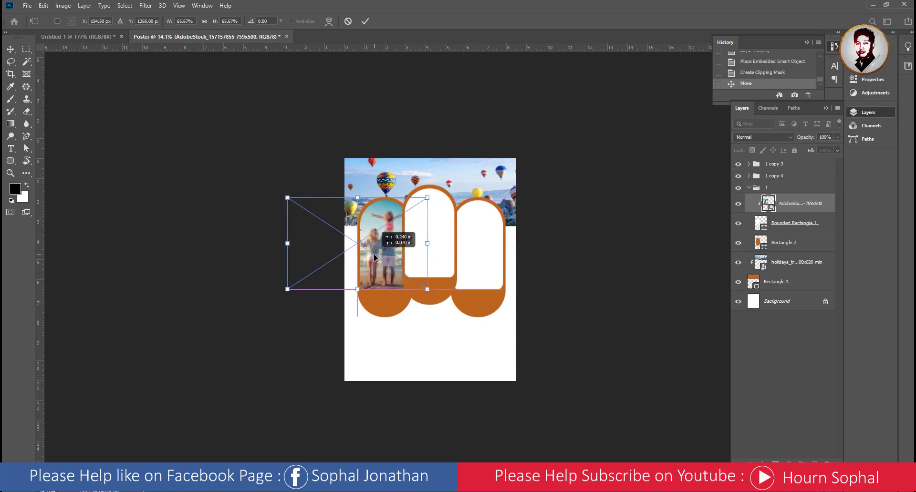
{"action": "left_click", "coordinate": [365, 21]}
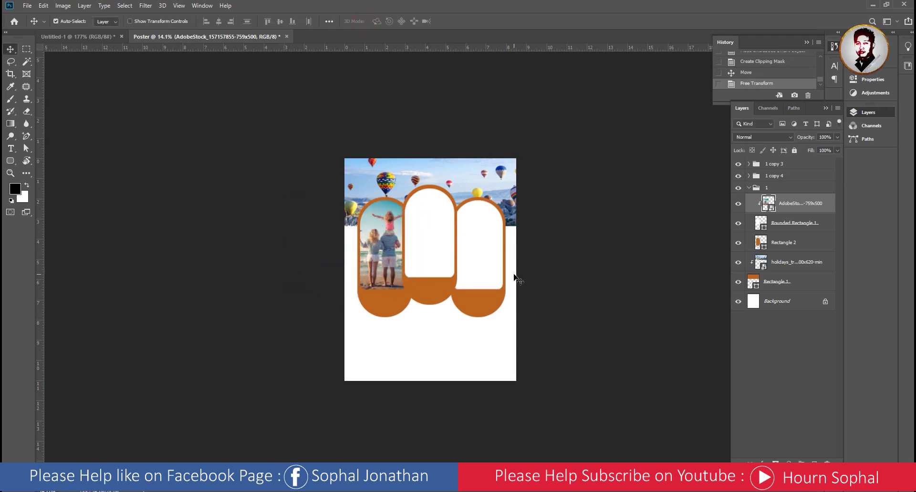
- Place Embedded the blog7 beach photo over the arches
{"action": "left_click", "coordinate": [437, 242]}
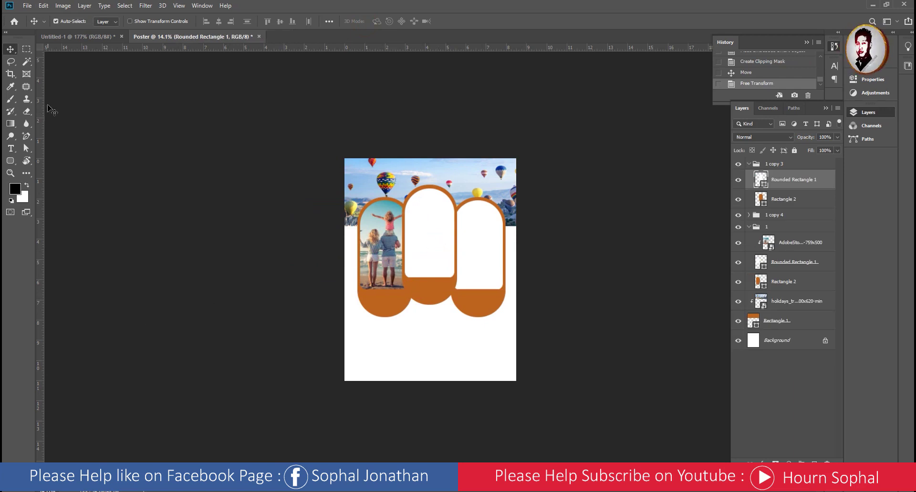
{"action": "left_click", "coordinate": [33, 6]}
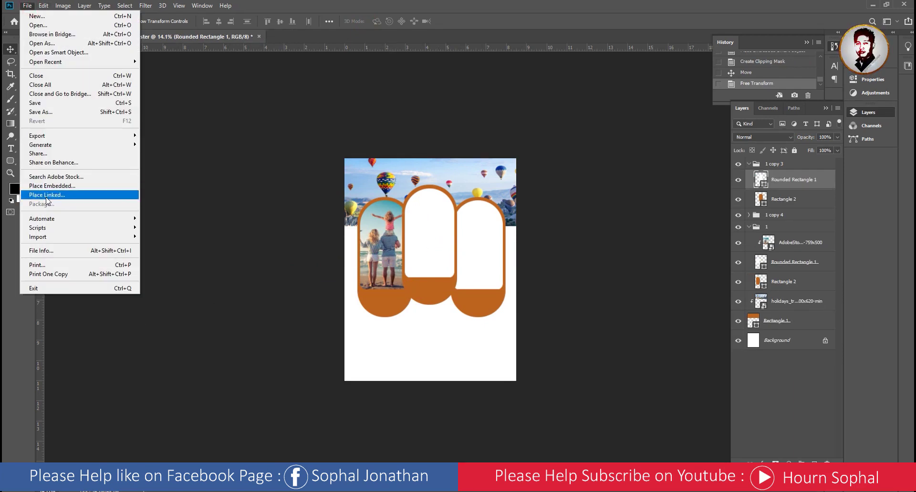
{"action": "left_click", "coordinate": [51, 185]}
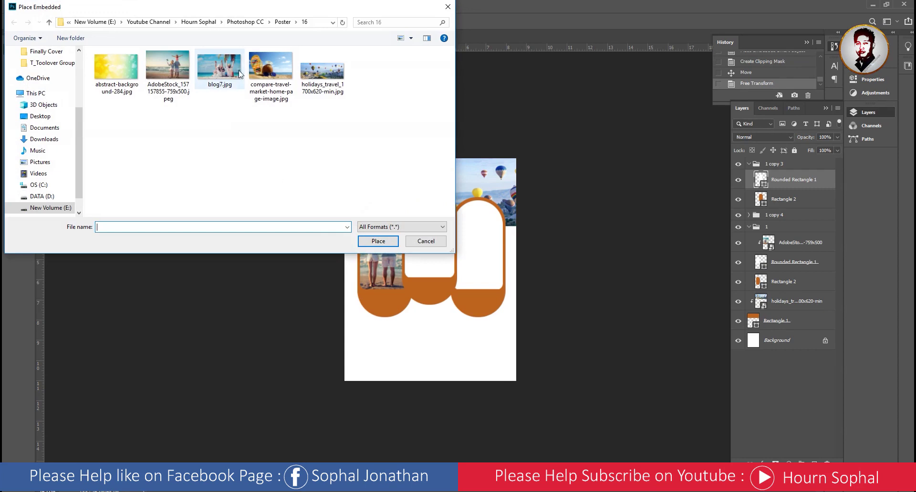
{"action": "left_click", "coordinate": [240, 74]}
{"action": "left_click", "coordinate": [379, 240]}
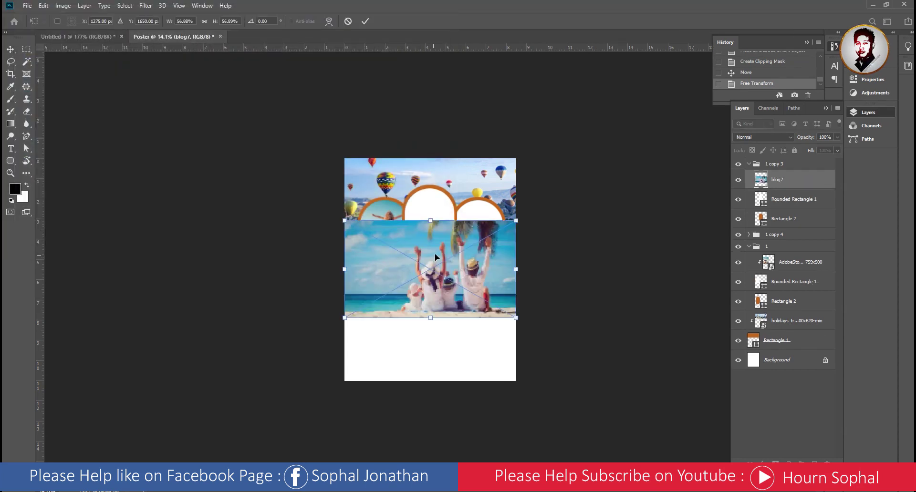
{"action": "left_click_drag", "start_coordinate": [435, 258], "coordinate": [414, 222]}
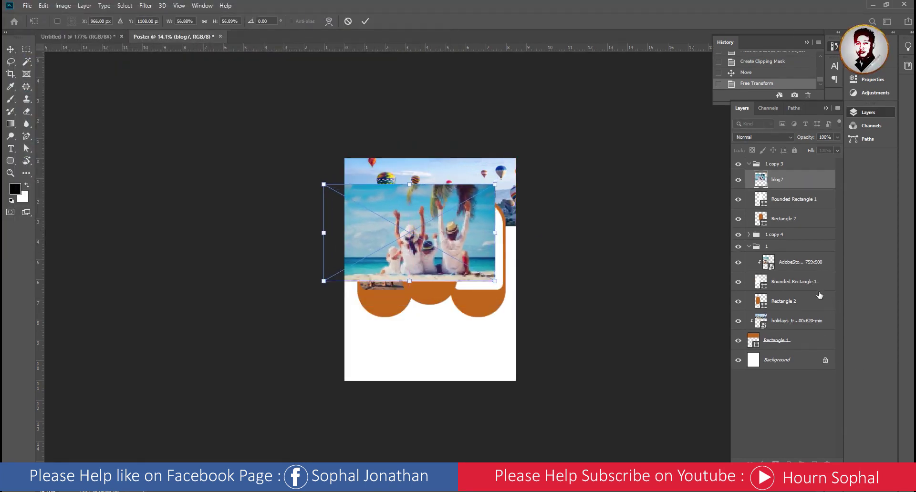
{"action": "left_click", "coordinate": [365, 21]}
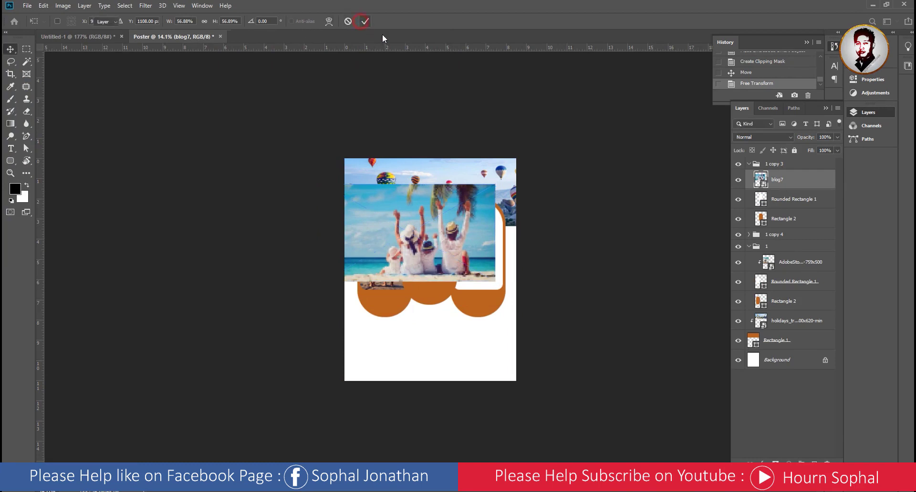
- Clip blog7 into the middle arch and scale it to about 53%
{"action": "right_click", "coordinate": [790, 183]}
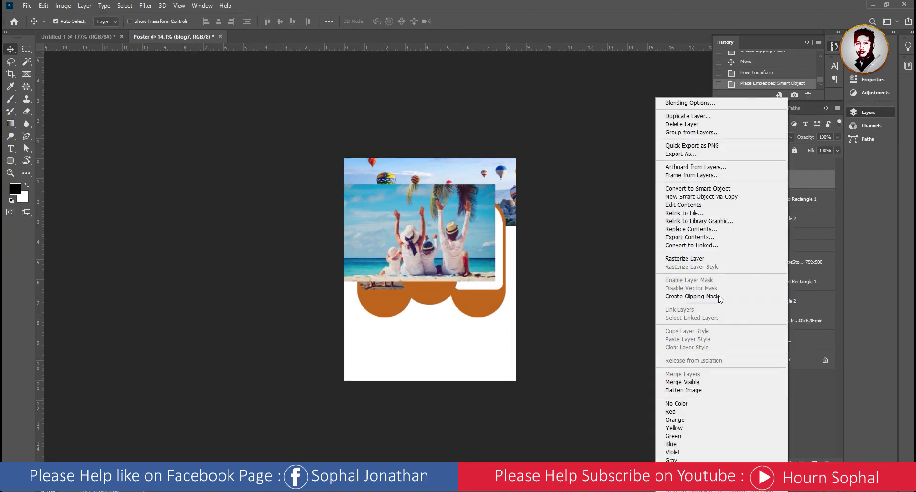
{"action": "left_click", "coordinate": [691, 296]}
{"action": "left_click_drag", "start_coordinate": [430, 251], "coordinate": [433, 249]}
{"action": "key", "text": "ctrl+t"}
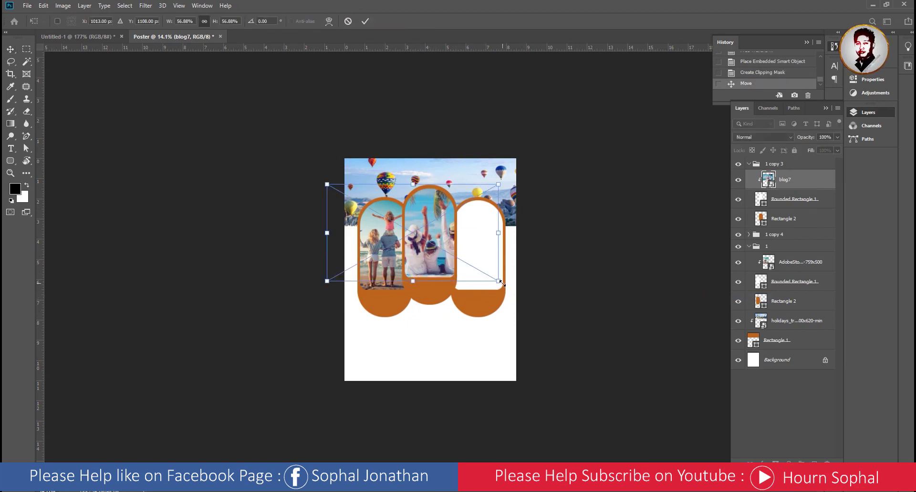
{"action": "left_click_drag", "start_coordinate": [501, 284], "coordinate": [496, 283]}
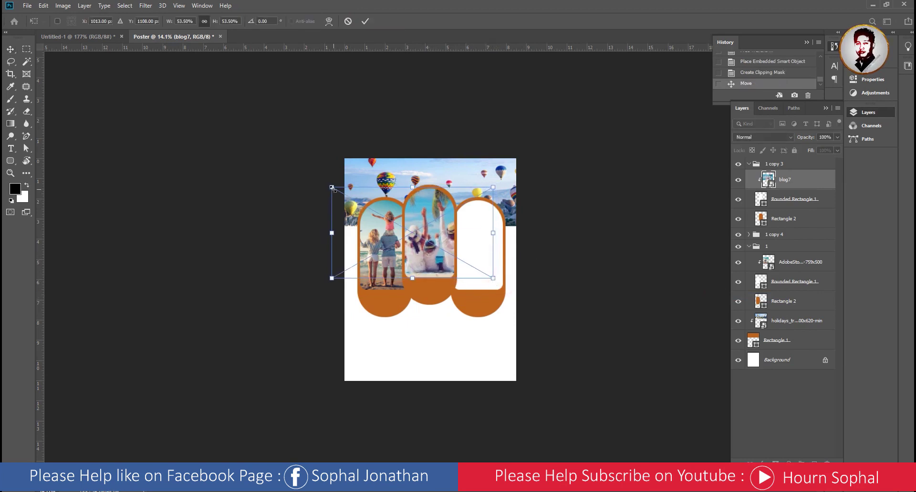
{"action": "left_click_drag", "start_coordinate": [332, 189], "coordinate": [333, 189]}
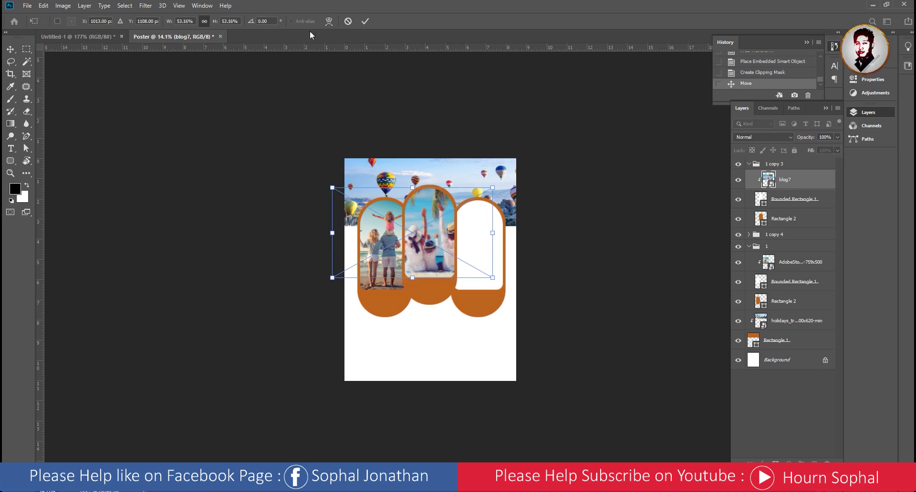
{"action": "left_click", "coordinate": [365, 21]}
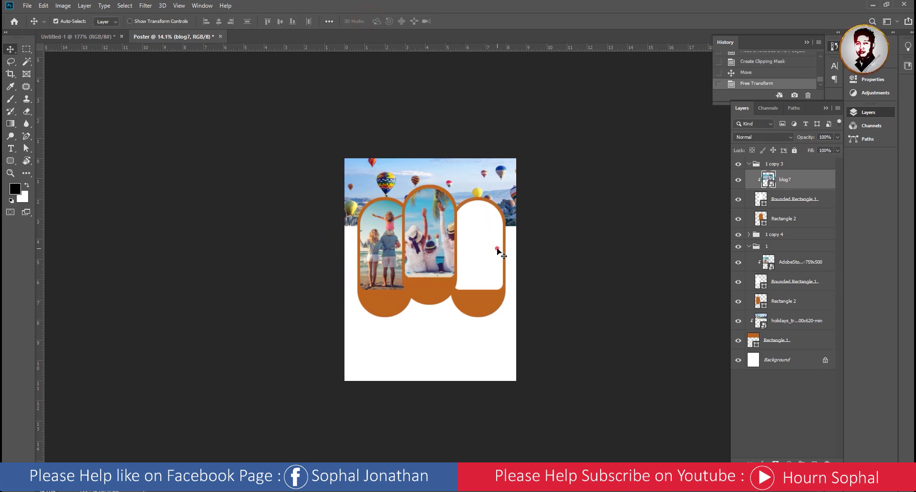
{"action": "left_click", "coordinate": [497, 252]}
- Place Embedded compare-travel-market-home-page-image over the right arch
{"action": "left_click", "coordinate": [27, 6]}
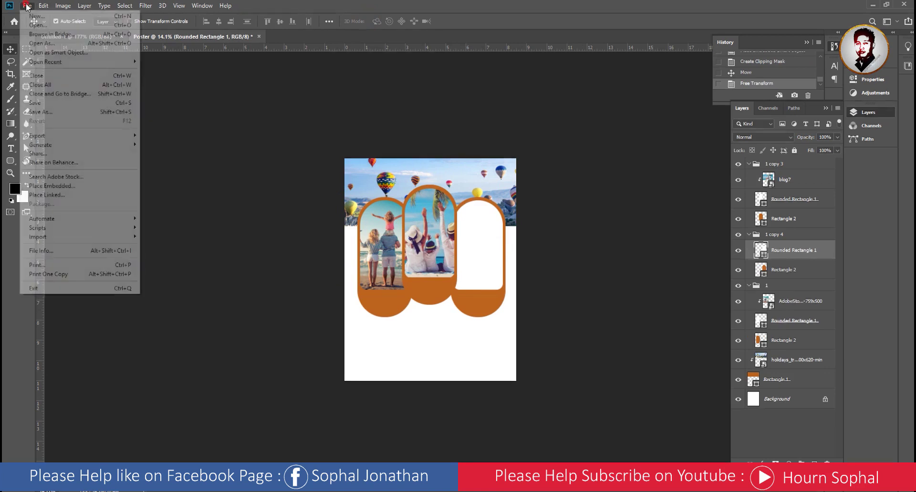
{"action": "left_click", "coordinate": [64, 186]}
{"action": "left_click", "coordinate": [271, 74]}
{"action": "left_click", "coordinate": [365, 241]}
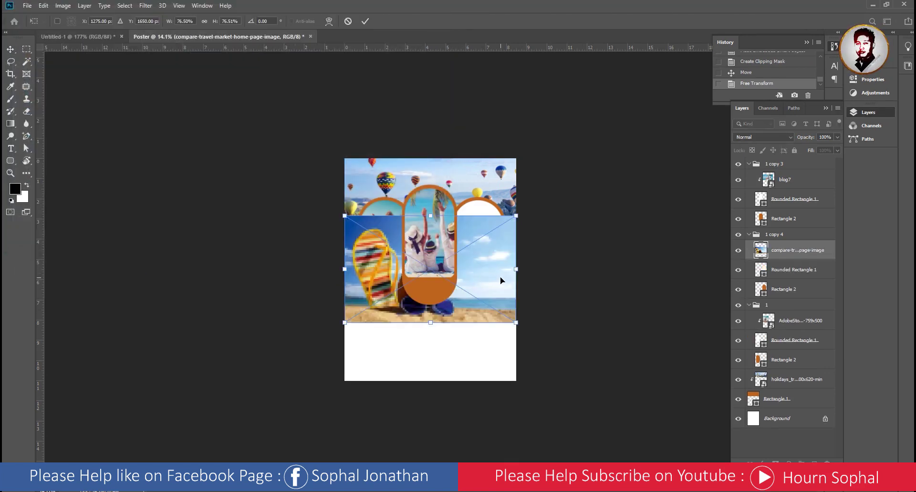
{"action": "left_click_drag", "start_coordinate": [477, 262], "coordinate": [525, 241]}
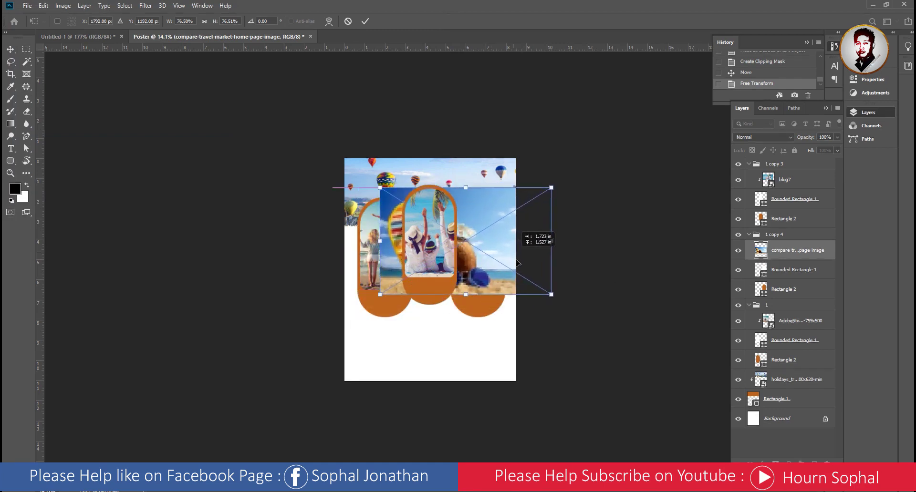
{"action": "left_click", "coordinate": [365, 22]}
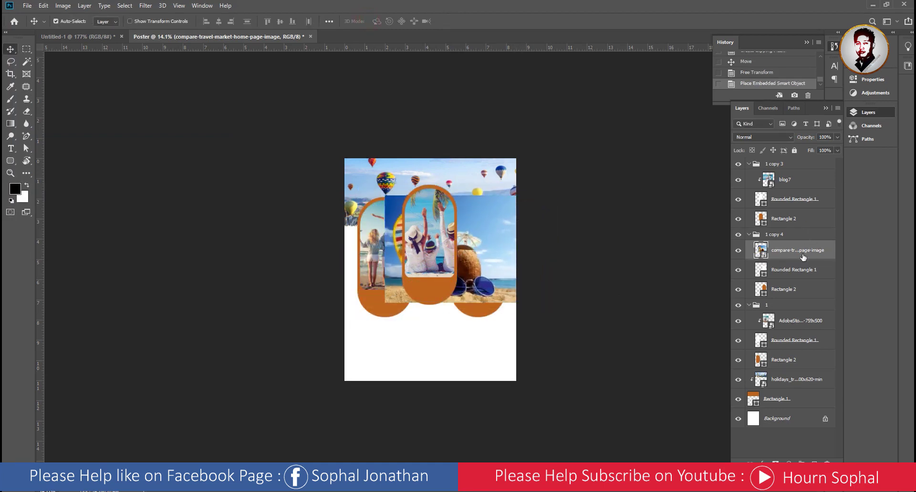
- Clip the coconut photo into the right arch and shift it right and slightly up
{"action": "right_click", "coordinate": [799, 252]}
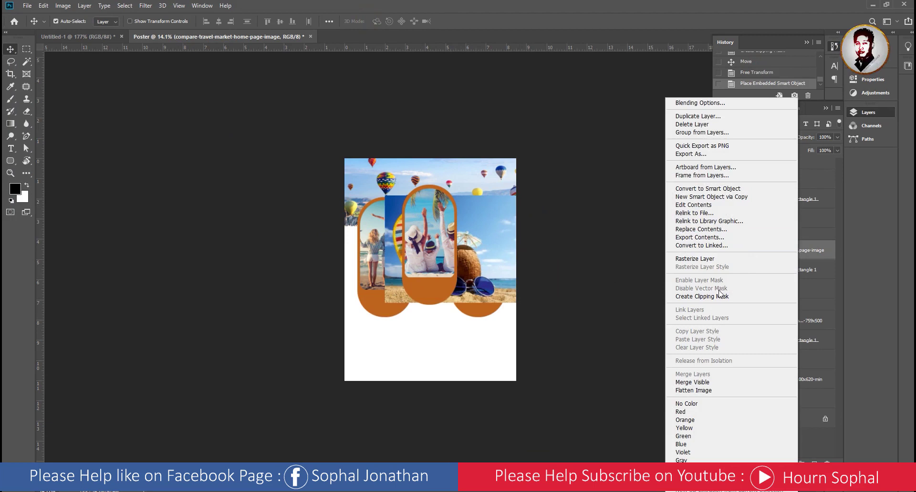
{"action": "left_click", "coordinate": [708, 297]}
{"action": "left_click_drag", "start_coordinate": [477, 251], "coordinate": [488, 251]}
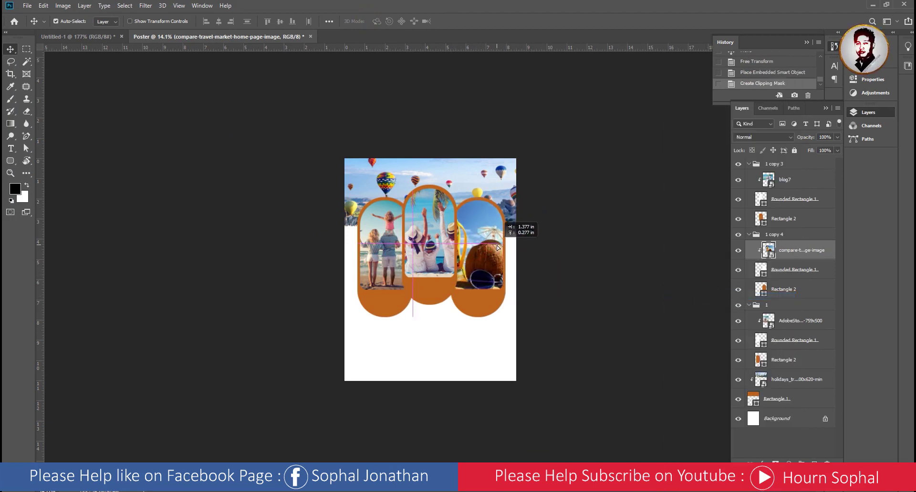
{"action": "left_click_drag", "start_coordinate": [488, 252], "coordinate": [491, 239]}
{"action": "left_click", "coordinate": [558, 289]}
{"action": "scroll", "coordinate": [430, 265], "scroll_direction": "up", "scroll_amount": 5}
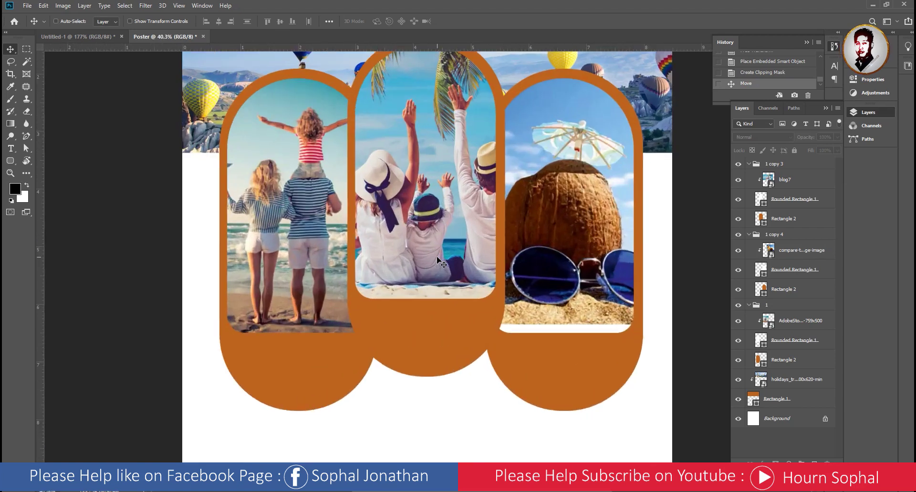
{"action": "scroll", "coordinate": [426, 263], "scroll_direction": "down", "scroll_amount": 1}
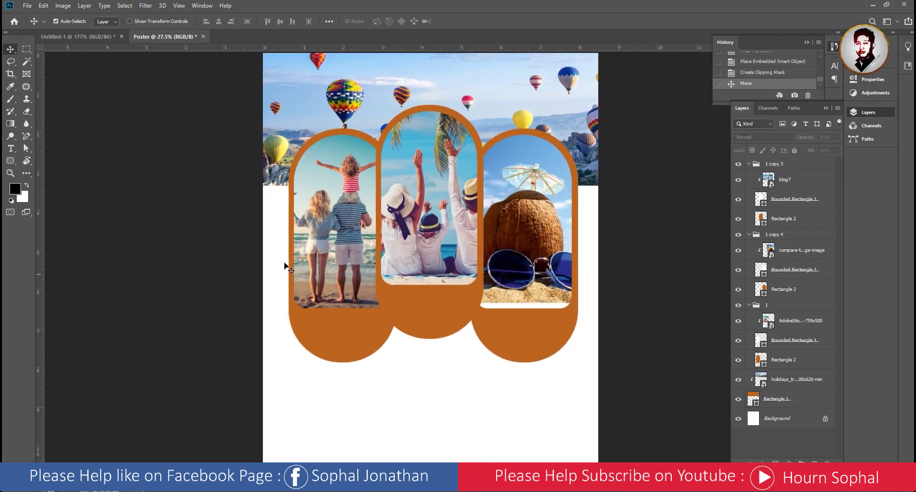
{"action": "left_click", "coordinate": [69, 36]}
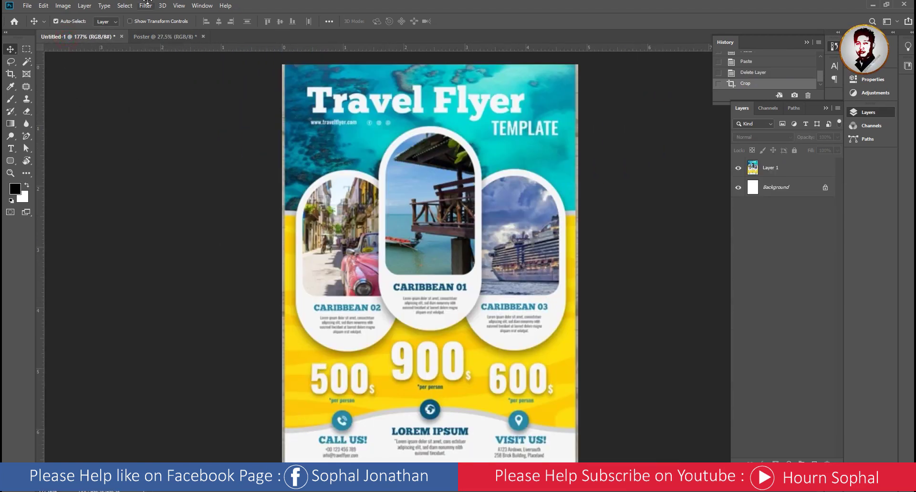
{"action": "left_click", "coordinate": [158, 36]}
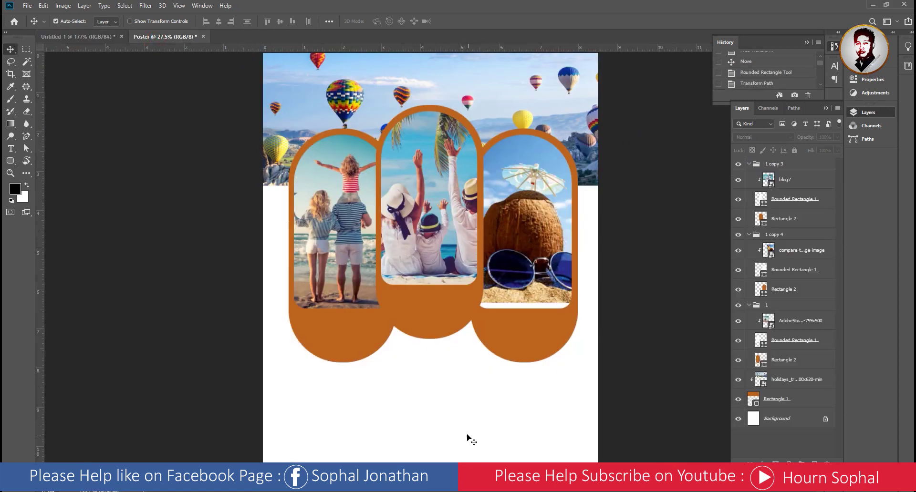
{"action": "left_click", "coordinate": [27, 5]}
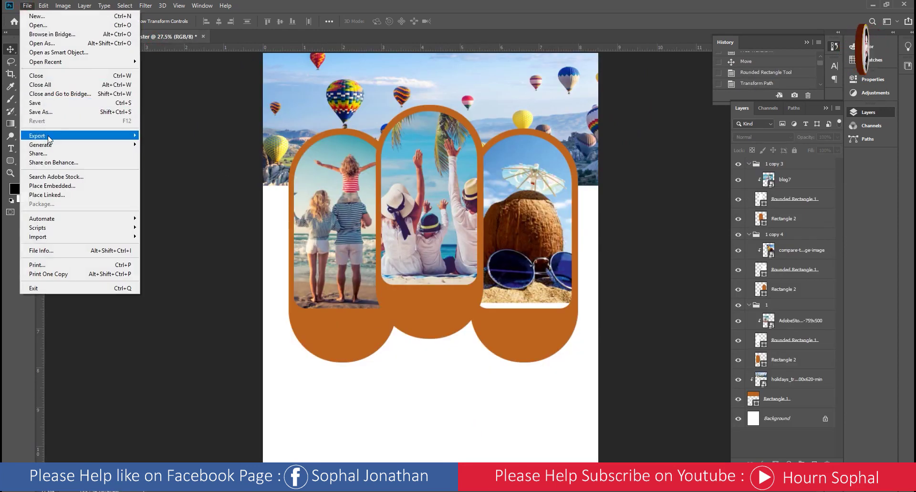
- Place abstract-background-284 as an embedded image, rotated 90° and scaled over the poster
{"action": "left_click", "coordinate": [58, 187]}
{"action": "left_click", "coordinate": [116, 78]}
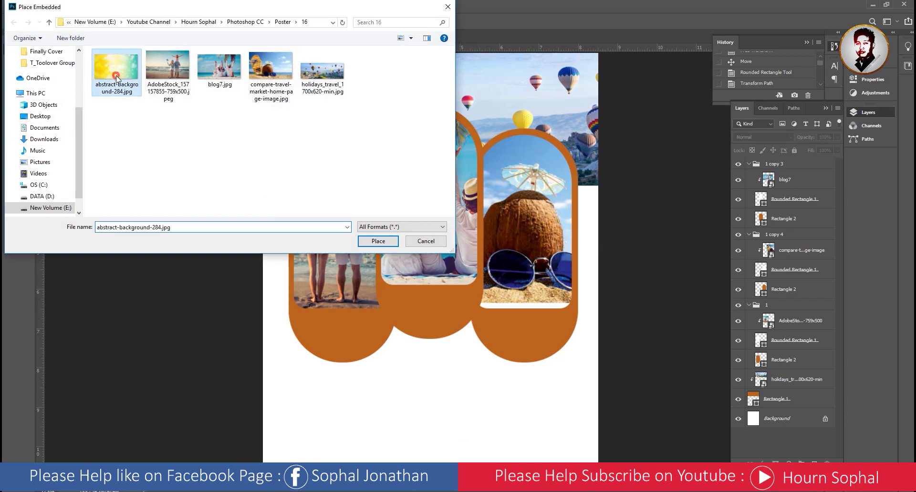
{"action": "left_click", "coordinate": [378, 242]}
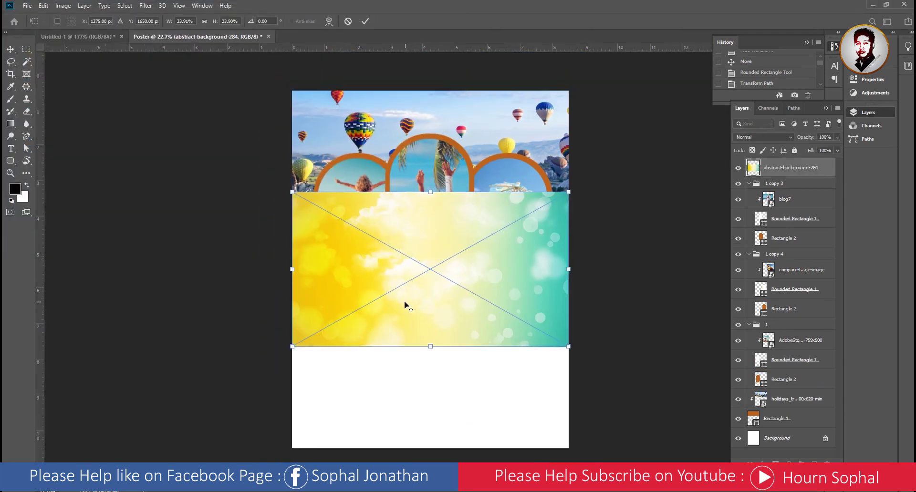
{"action": "mouse_move", "coordinate": [539, 214]}
{"action": "left_mouse_down"}
{"action": "mouse_move", "coordinate": [517, 384]}
{"action": "mouse_move", "coordinate": [546, 437]}
{"action": "left_mouse_up"}
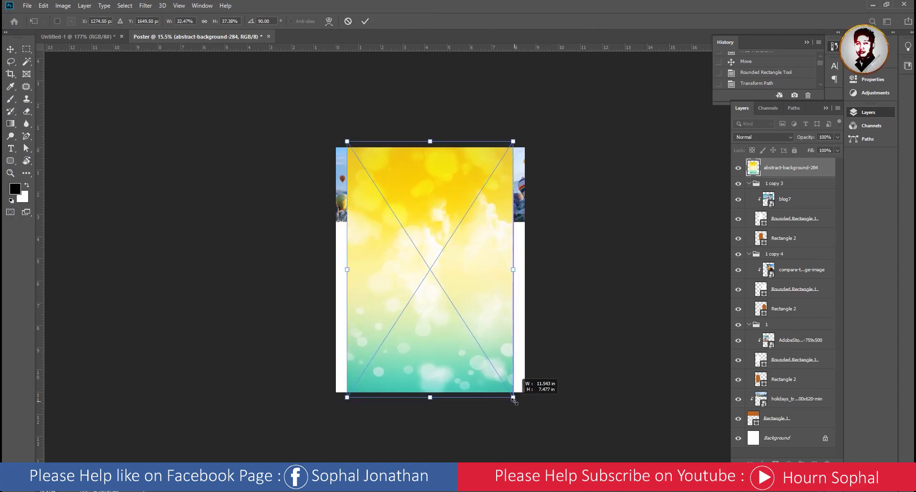
{"action": "left_click_drag", "start_coordinate": [493, 318], "coordinate": [497, 392]}
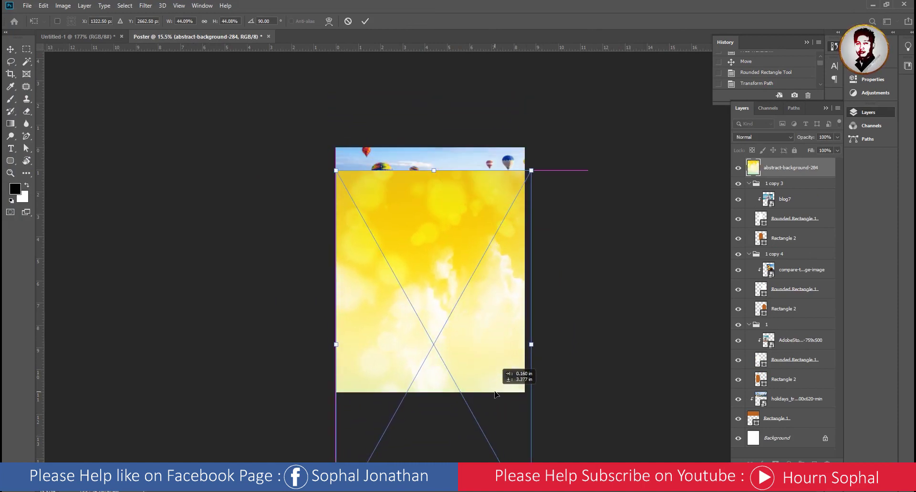
{"action": "left_click", "coordinate": [365, 21]}
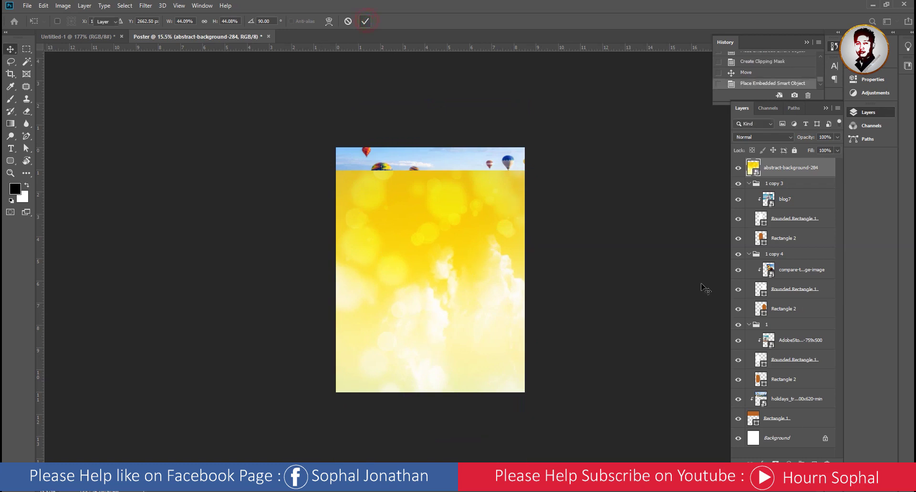
- Move the background layer beneath the arch frames over the lower poster, then check the Travel Flyer reference
{"action": "mouse_move", "coordinate": [781, 169]}
{"action": "left_mouse_down"}
{"action": "mouse_move", "coordinate": [811, 406]}
{"action": "mouse_move", "coordinate": [800, 434]}
{"action": "left_mouse_up"}
{"action": "mouse_move", "coordinate": [469, 363]}
{"action": "left_mouse_down"}
{"action": "mouse_move", "coordinate": [459, 275]}
{"action": "mouse_move", "coordinate": [464, 396]}
{"action": "mouse_move", "coordinate": [479, 400]}
{"action": "left_mouse_up"}
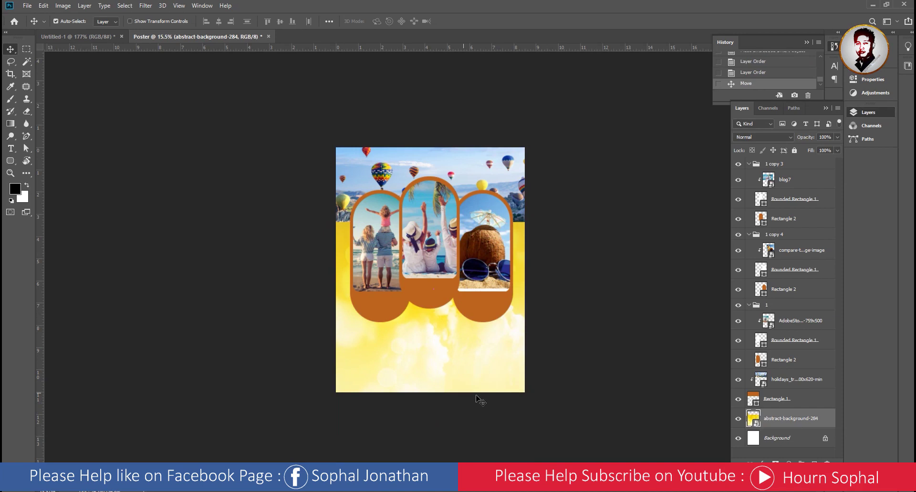
{"action": "left_click", "coordinate": [628, 345]}
{"action": "left_click", "coordinate": [788, 425]}
{"action": "scroll", "coordinate": [374, 256], "scroll_direction": "up", "scroll_amount": 5}
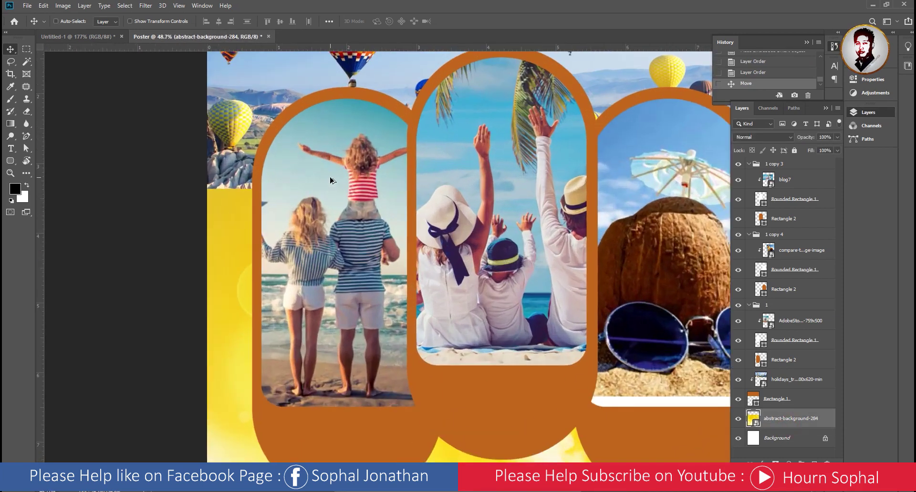
{"action": "left_click_drag", "start_coordinate": [459, 184], "coordinate": [400, 237]}
{"action": "scroll", "coordinate": [400, 238], "scroll_direction": "down", "scroll_amount": 2}
{"action": "scroll", "coordinate": [420, 248], "scroll_direction": "down", "scroll_amount": 2}
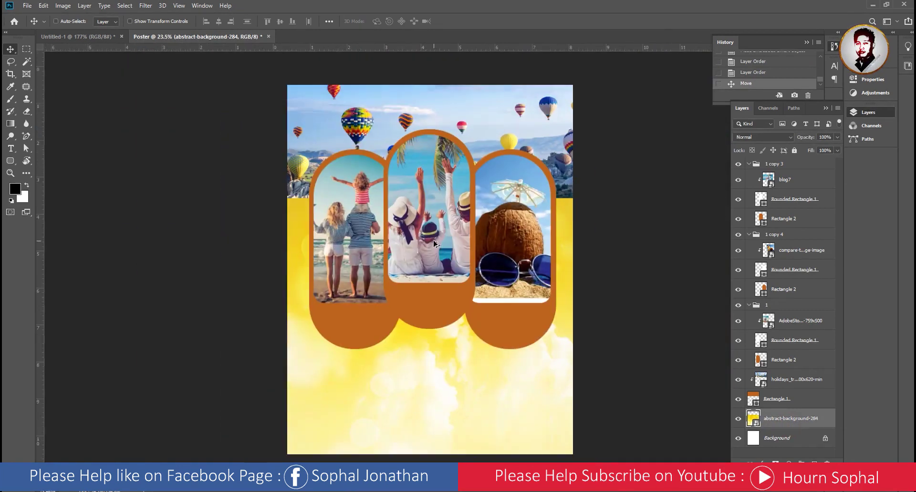
{"action": "scroll", "coordinate": [434, 256], "scroll_direction": "down", "scroll_amount": 1}
{"action": "scroll", "coordinate": [442, 350], "scroll_direction": "up", "scroll_amount": 1}
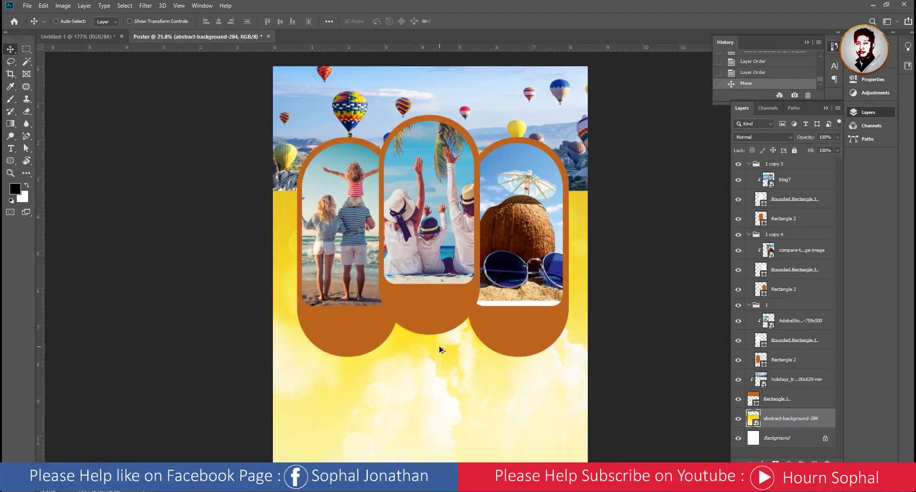
{"action": "scroll", "coordinate": [449, 352], "scroll_direction": "down", "scroll_amount": 2}
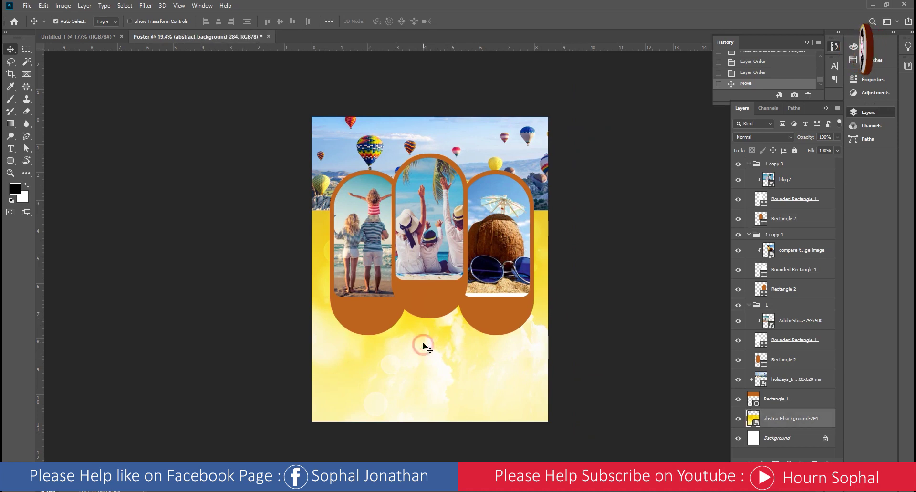
{"action": "left_click", "coordinate": [47, 36]}
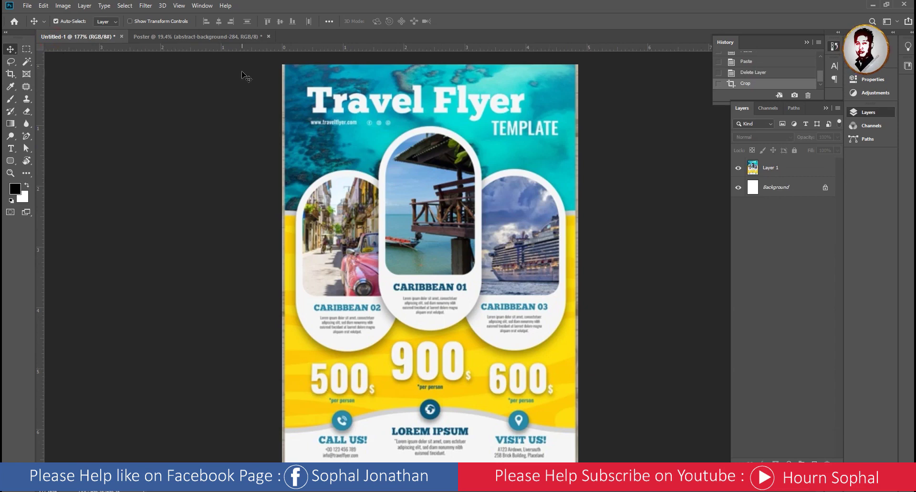
- Return to the Poster document and pick the Horizontal Type tool
{"action": "left_click", "coordinate": [236, 37]}
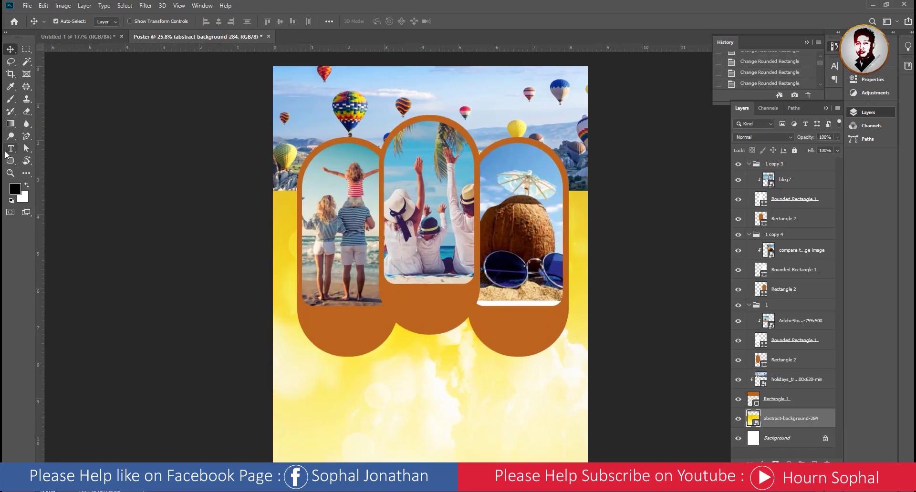
{"action": "left_click", "coordinate": [10, 149]}
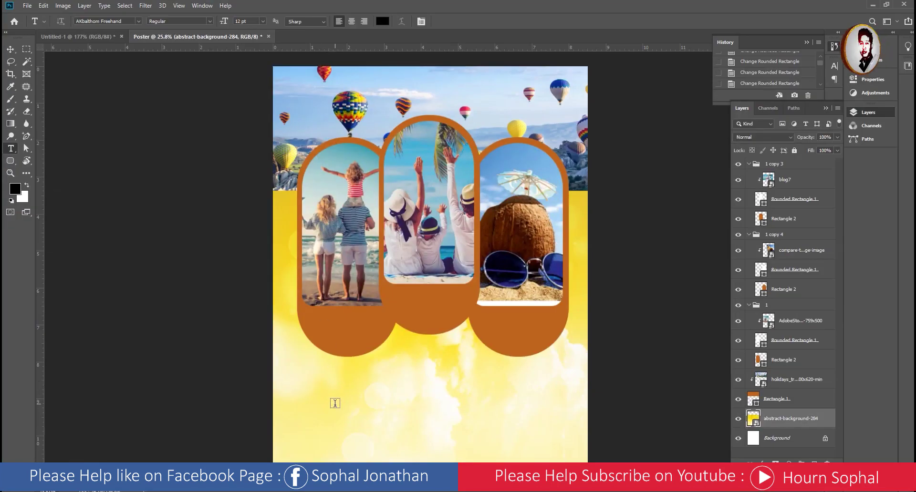
- Create 72 pt 500$ price text with a raised dollar sign under the left frame
{"action": "left_click", "coordinate": [335, 407]}
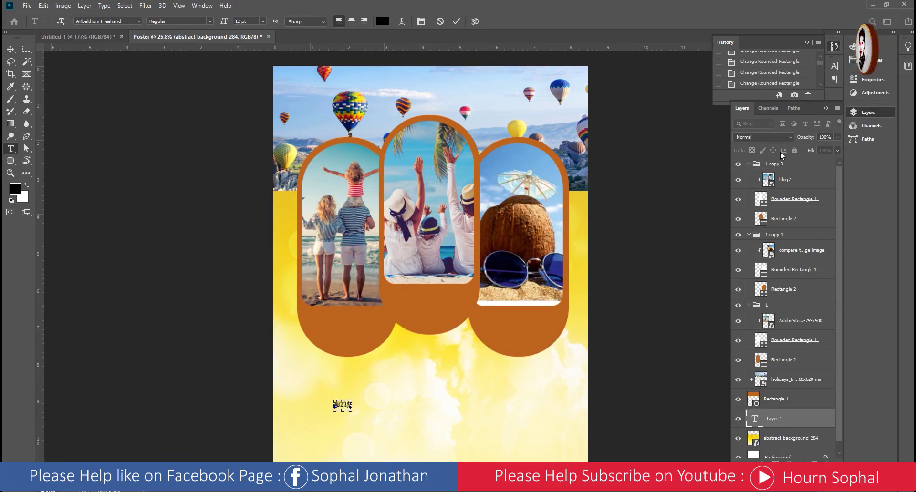
{"action": "type", "text": "500$"}
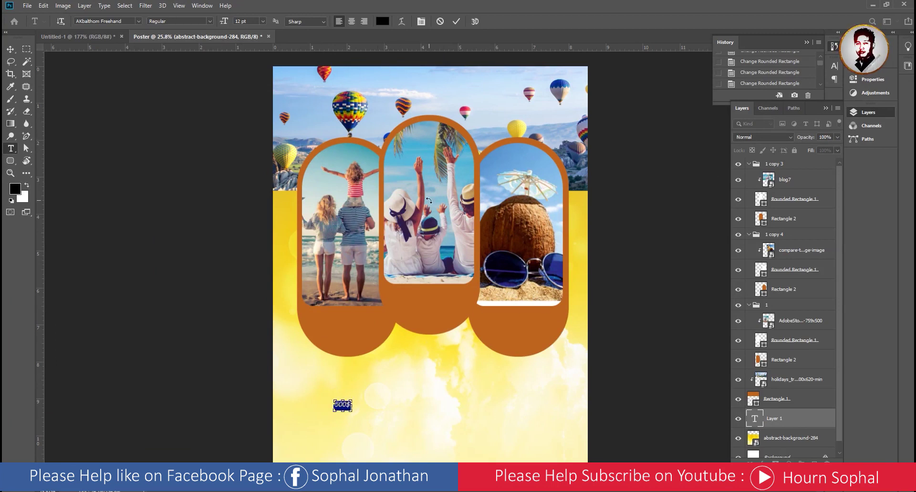
{"action": "left_click", "coordinate": [263, 21]}
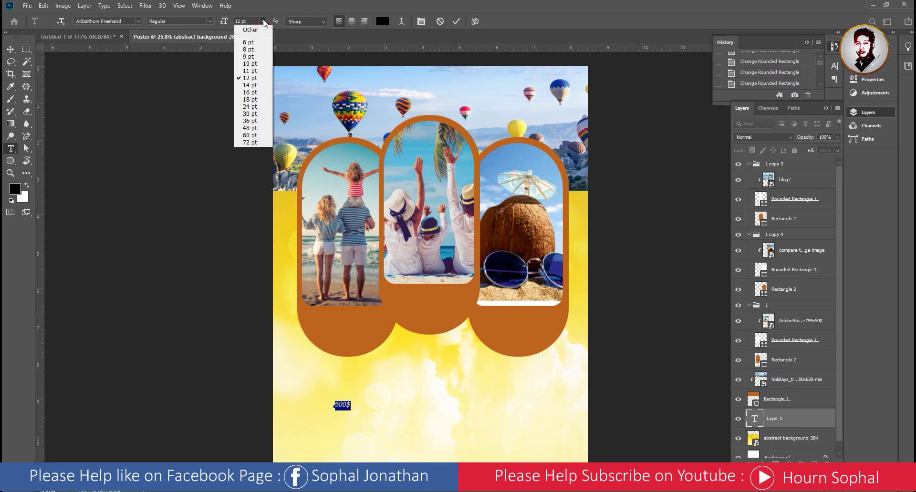
{"action": "left_click", "coordinate": [253, 142]}
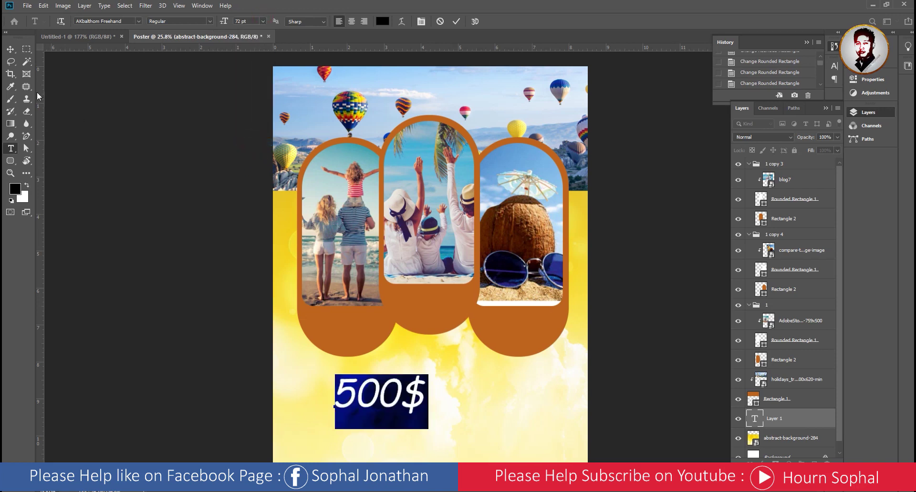
{"action": "left_click_drag", "start_coordinate": [423, 410], "coordinate": [404, 395]}
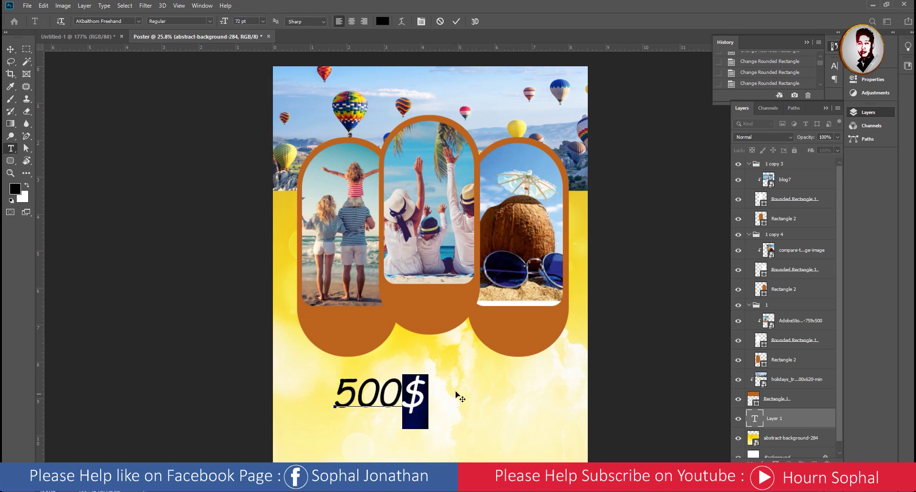
{"action": "left_click", "coordinate": [828, 106]}
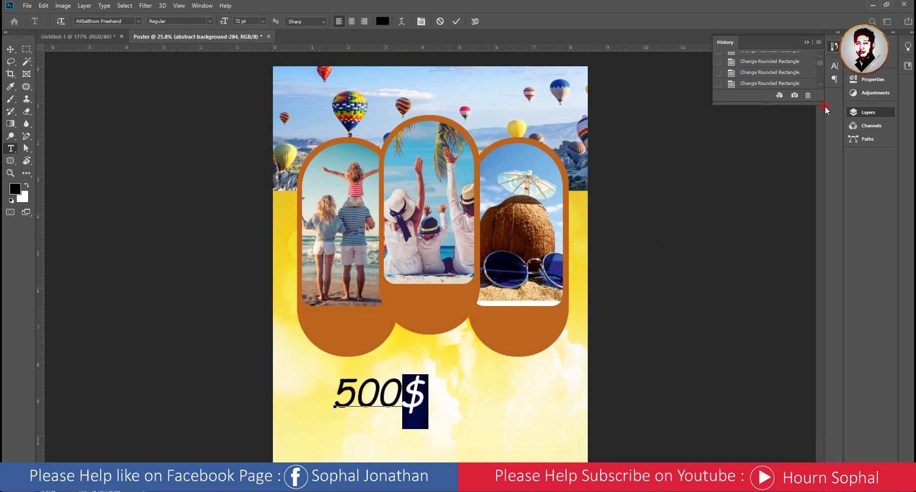
{"action": "left_click", "coordinate": [835, 66]}
{"action": "left_click", "coordinate": [780, 130]}
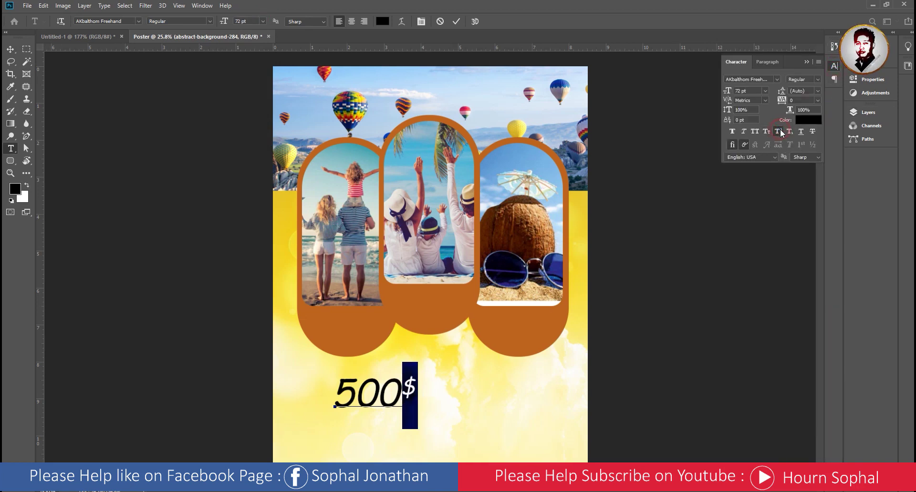
{"action": "left_click", "coordinate": [788, 132]}
{"action": "left_click", "coordinate": [10, 49]}
{"action": "left_click_drag", "start_coordinate": [422, 384], "coordinate": [403, 371]}
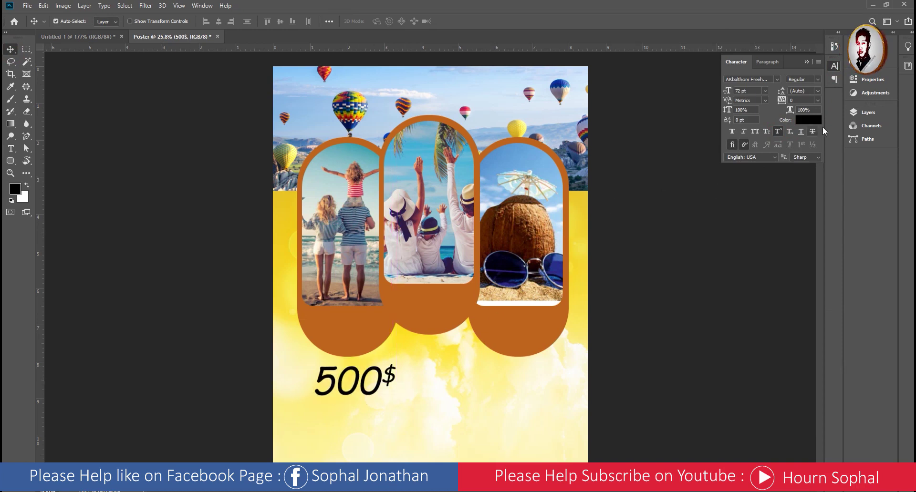
- Colour the price red (ff0000) and change its font to Impact
{"action": "left_click", "coordinate": [809, 120]}
{"action": "type", "text": "ff0000"}
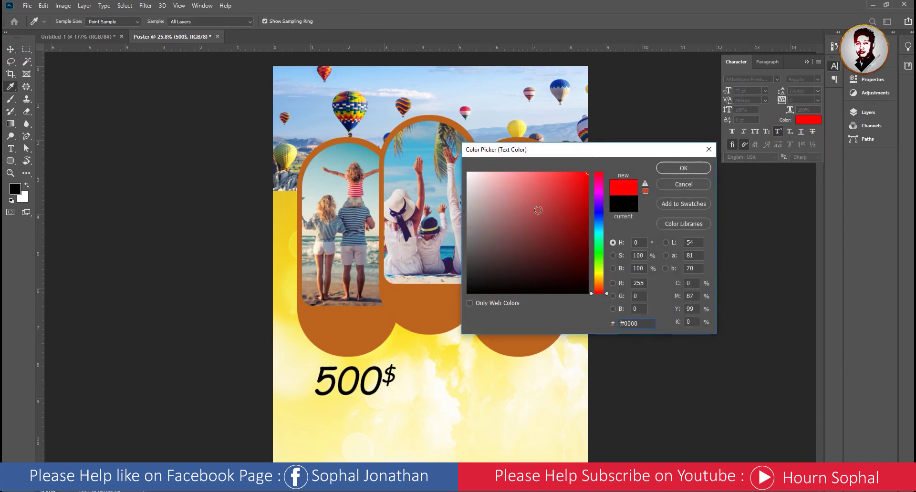
{"action": "type", "text": "ffffff"}
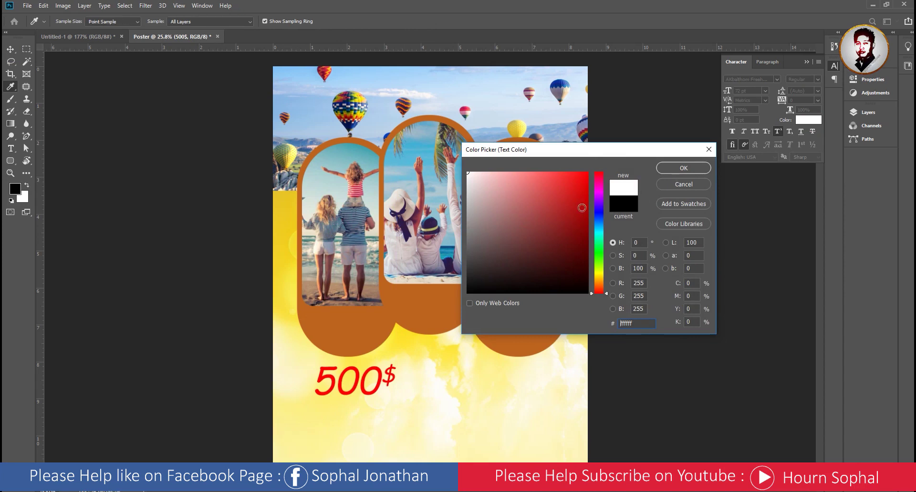
{"action": "type", "text": "ff0000"}
{"action": "left_click", "coordinate": [683, 168]}
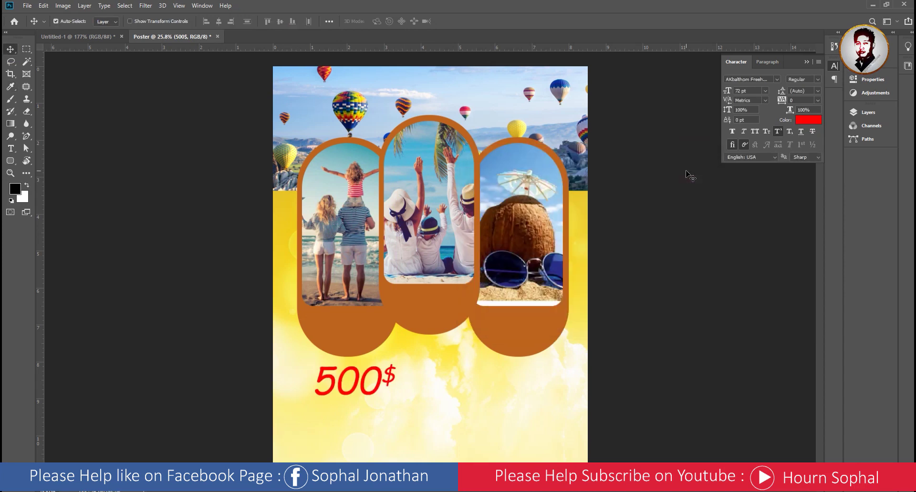
{"action": "left_click", "coordinate": [772, 79]}
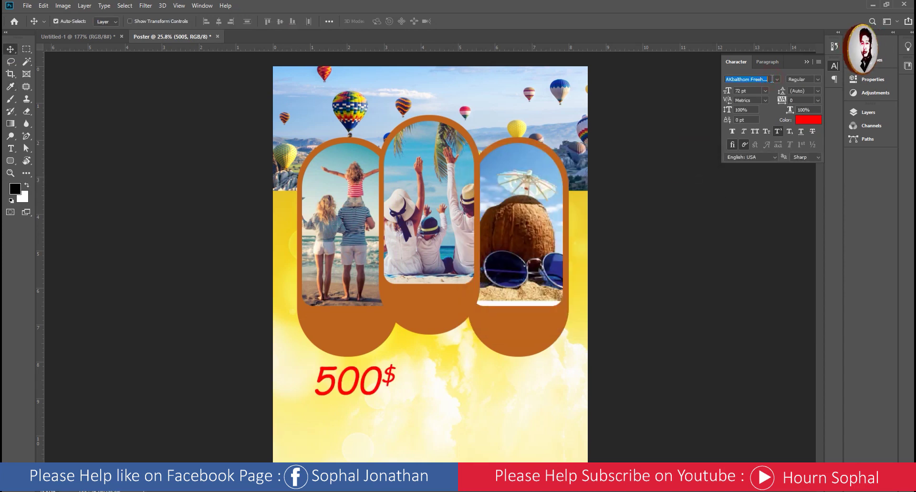
{"action": "left_click", "coordinate": [56, 21]}
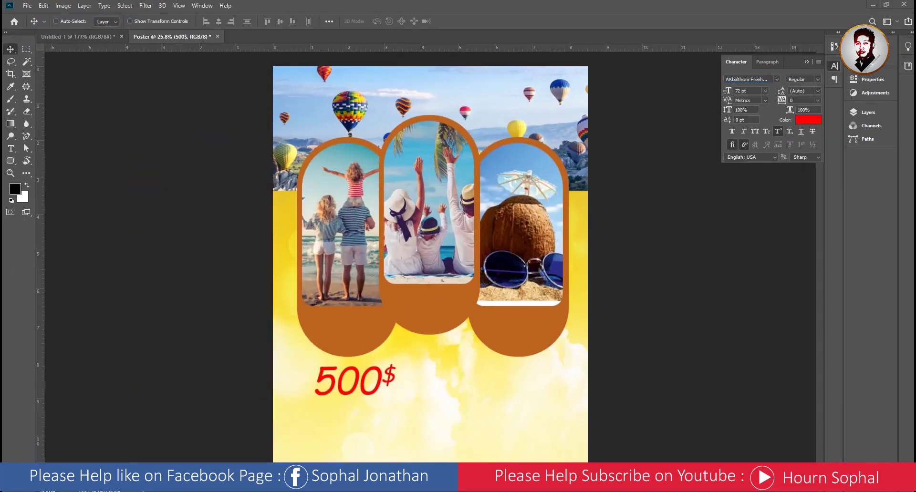
{"action": "key", "text": "m"}
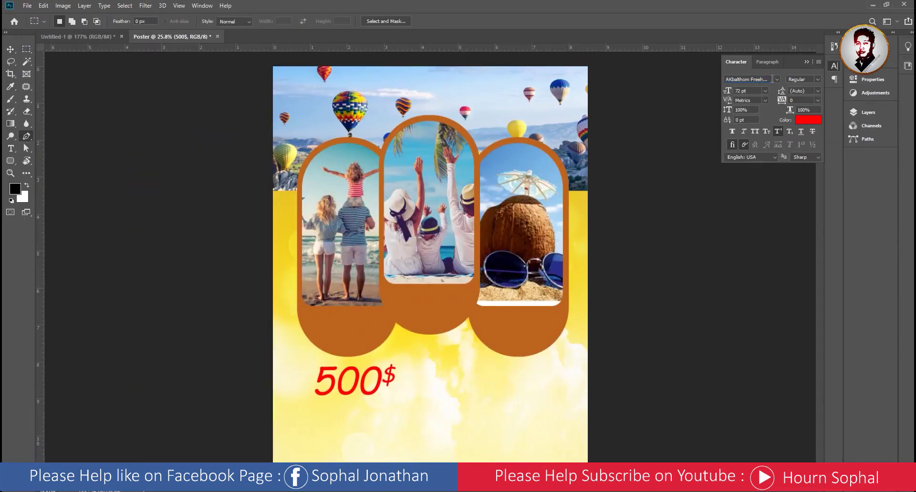
{"action": "key", "text": "c"}
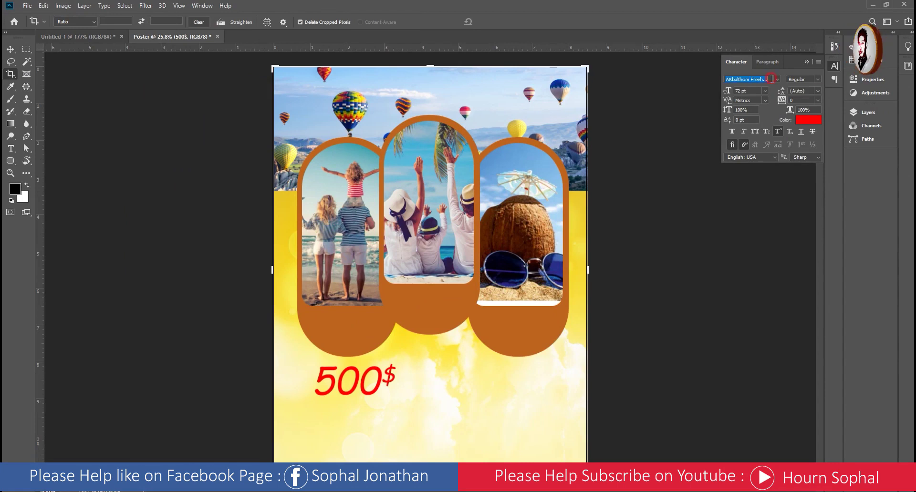
{"action": "left_click", "coordinate": [772, 79]}
{"action": "type", "text": "imp"}
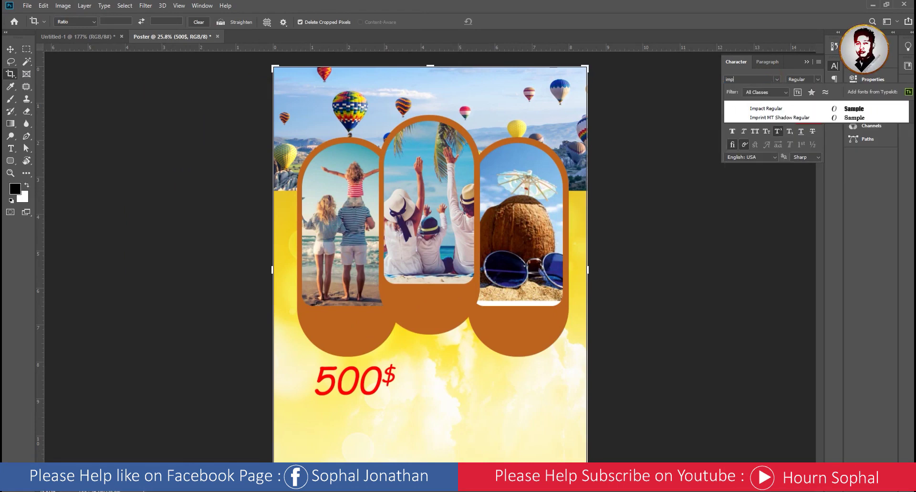
{"action": "left_click", "coordinate": [779, 106]}
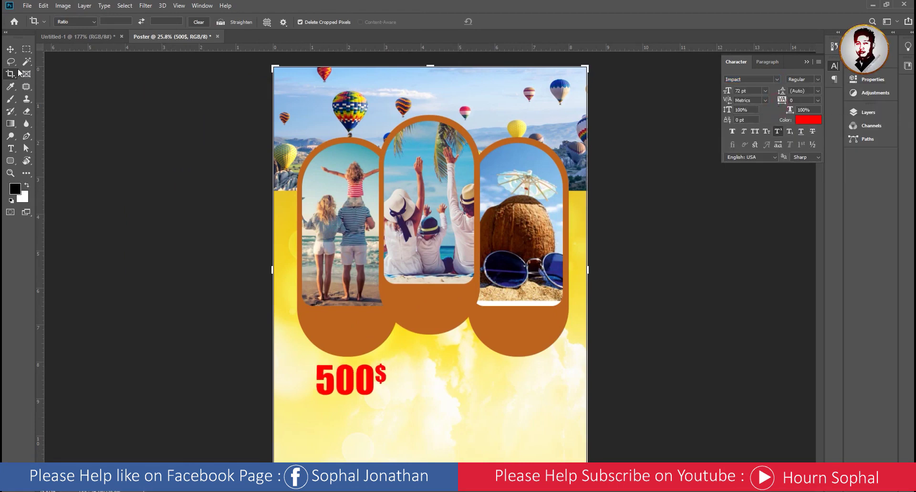
{"action": "left_click", "coordinate": [10, 49]}
{"action": "scroll", "coordinate": [400, 358], "scroll_direction": "up", "scroll_amount": 2}
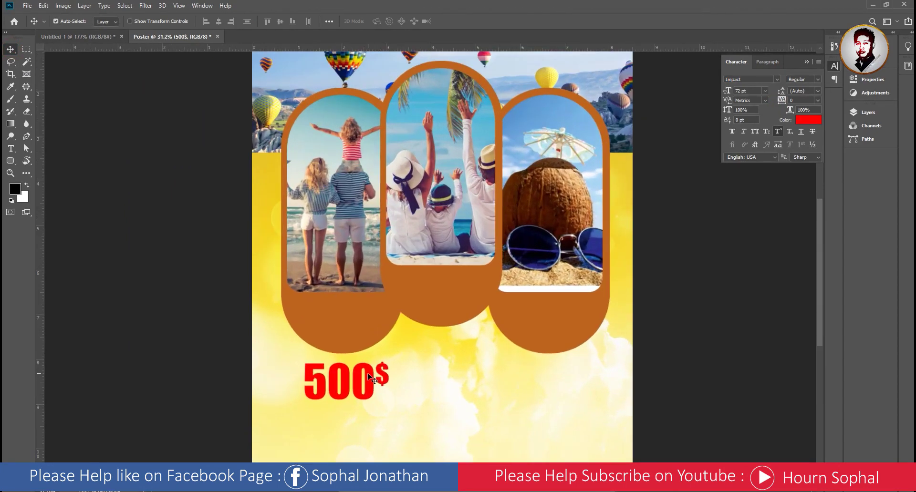
- Duplicate the 500$ price layer twice and line up copies under the centre and right frames
{"action": "left_click", "coordinate": [869, 112]}
{"action": "right_click", "coordinate": [798, 425]}
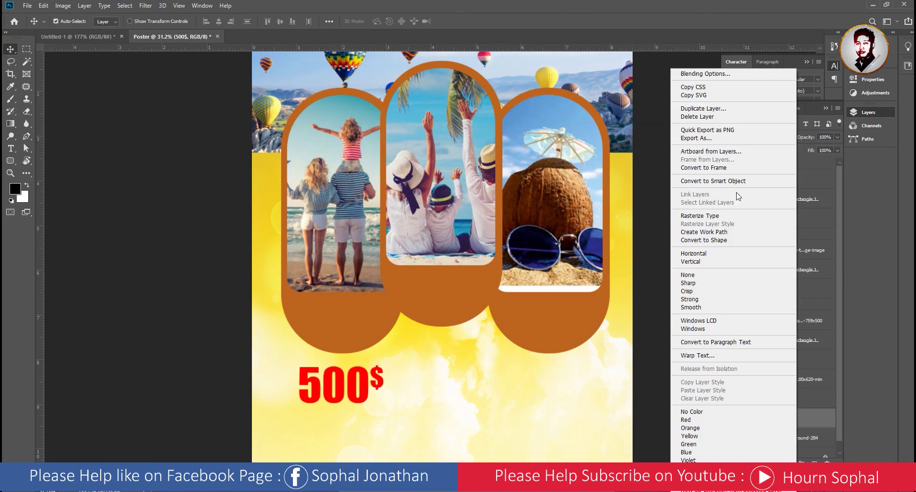
{"action": "left_click", "coordinate": [678, 116]}
{"action": "left_click", "coordinate": [586, 140]}
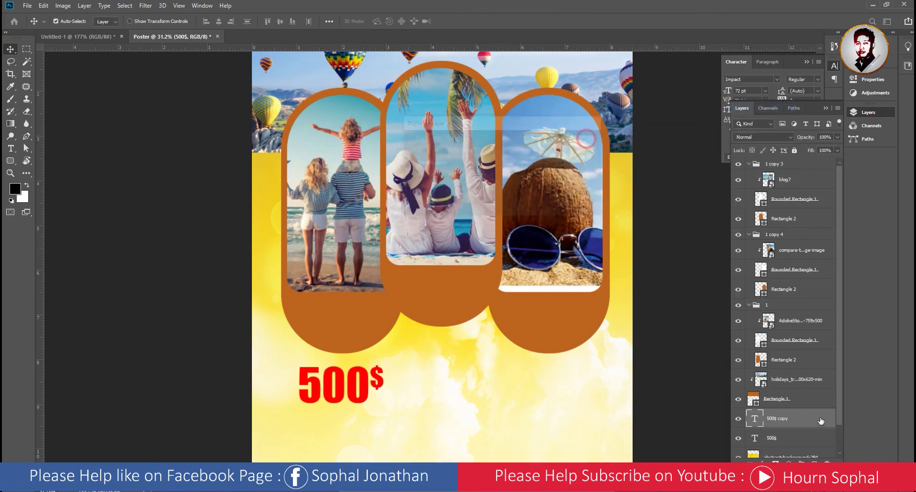
{"action": "right_click", "coordinate": [811, 419]}
{"action": "left_click", "coordinate": [708, 108]}
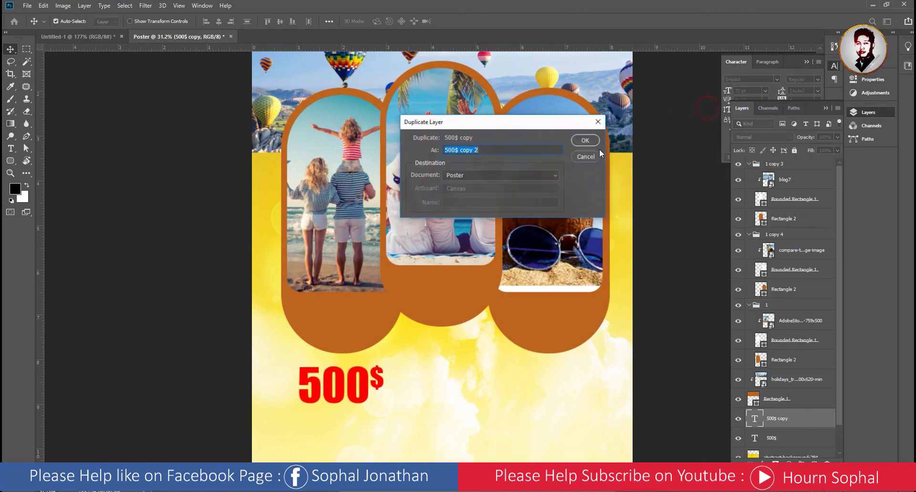
{"action": "left_click", "coordinate": [589, 142]}
{"action": "left_click_drag", "start_coordinate": [370, 387], "coordinate": [588, 388]}
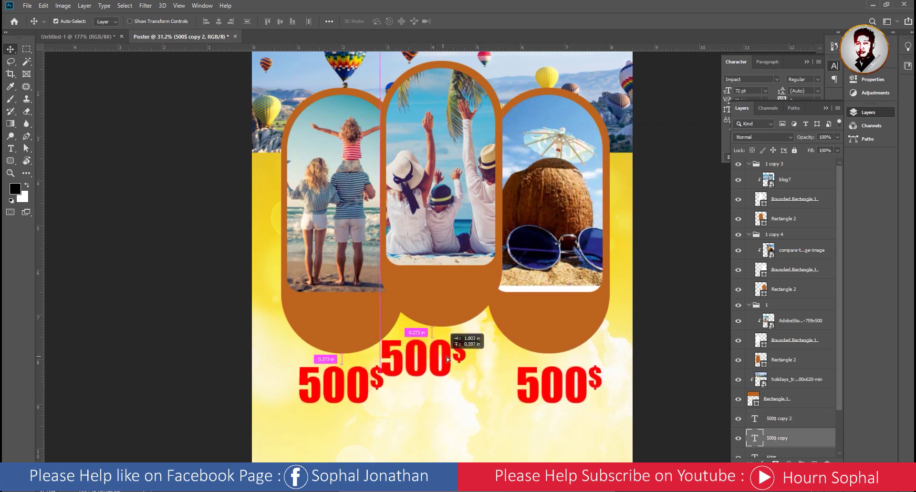
{"action": "left_click_drag", "start_coordinate": [361, 387], "coordinate": [468, 358]}
{"action": "left_click_drag", "start_coordinate": [351, 392], "coordinate": [348, 391]}
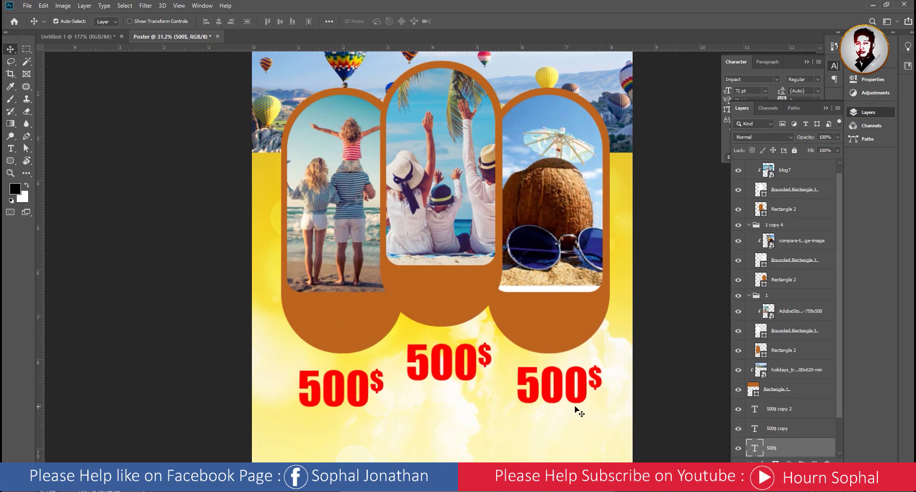
{"action": "left_click_drag", "start_coordinate": [564, 385], "coordinate": [565, 385]}
- Change the copies to 900$ and 600$, then view the Travel Flyer reference
{"action": "key", "text": "t"}
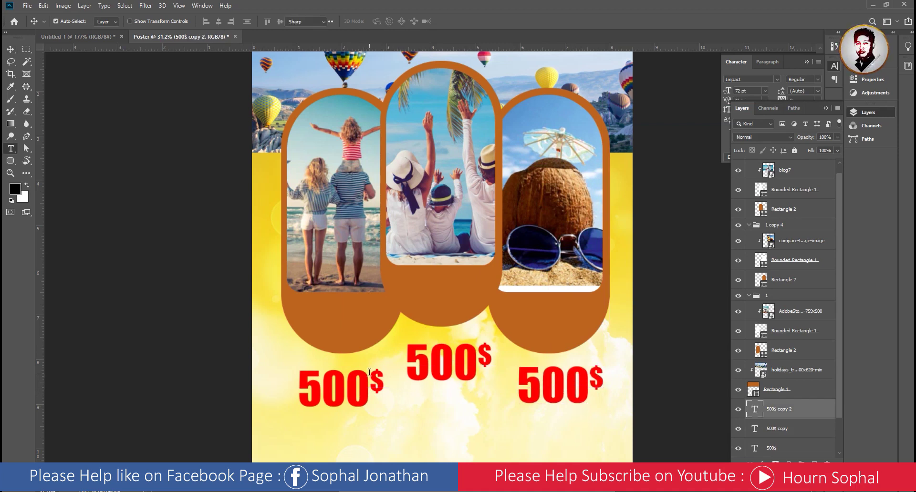
{"action": "left_click_drag", "start_coordinate": [405, 369], "coordinate": [428, 369]}
{"action": "type", "text": "9"}
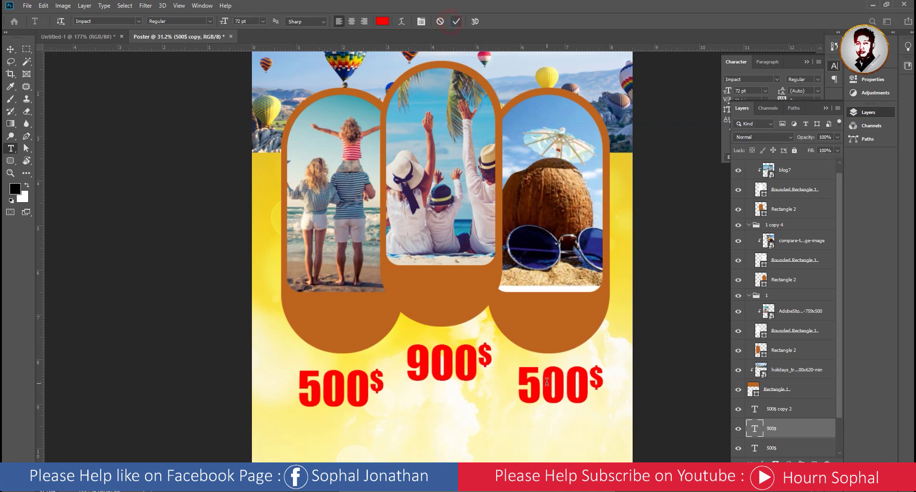
{"action": "left_click_drag", "start_coordinate": [546, 382], "coordinate": [518, 381]}
{"action": "type", "text": "6"}
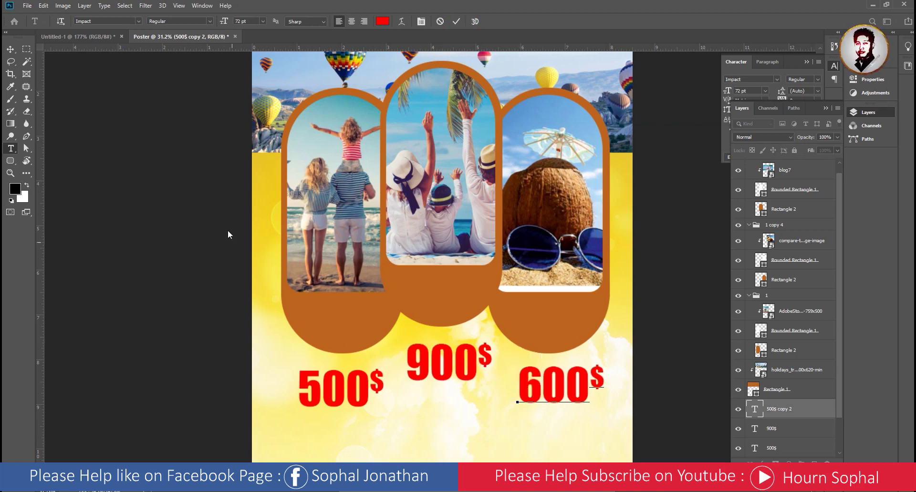
{"action": "left_click", "coordinate": [10, 50]}
{"action": "key", "text": "ctrl+minus"}
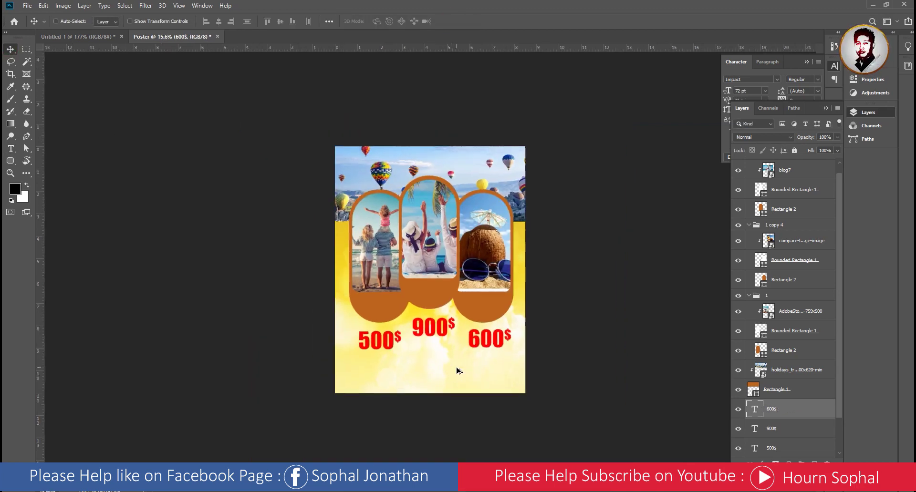
{"action": "scroll", "coordinate": [457, 371], "scroll_direction": "up", "scroll_amount": 2}
{"action": "left_click", "coordinate": [72, 36]}
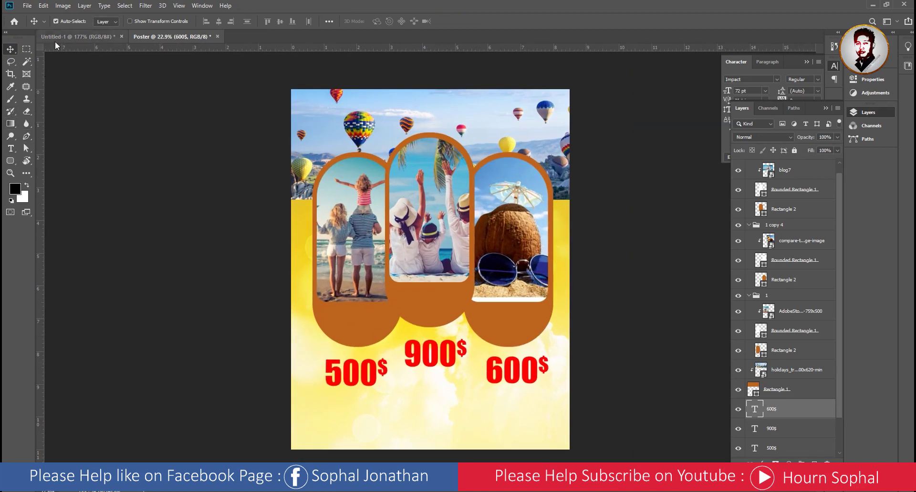
- On the Poster, draw a closed wavy Pen shape across the poster bottom
{"action": "left_click", "coordinate": [157, 36]}
{"action": "key", "text": "p"}
{"action": "scroll", "coordinate": [483, 409], "scroll_direction": "up", "scroll_amount": 3}
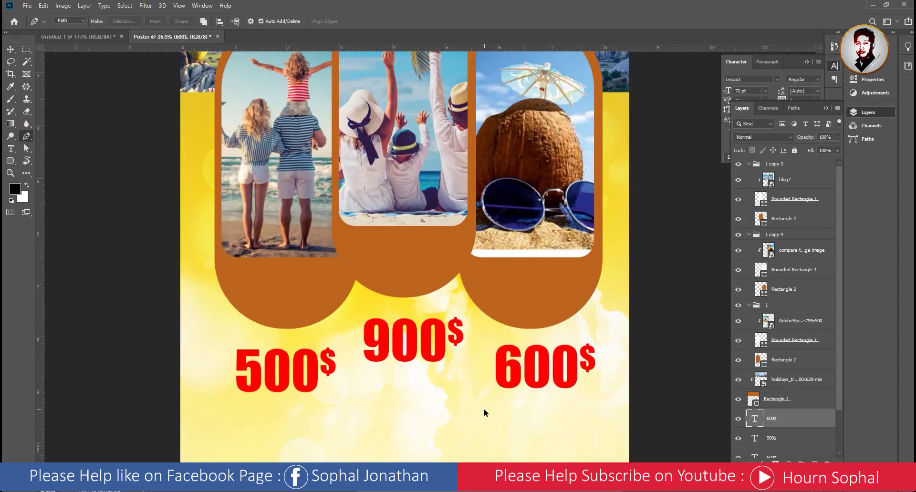
{"action": "left_click_drag", "start_coordinate": [484, 408], "coordinate": [446, 300]}
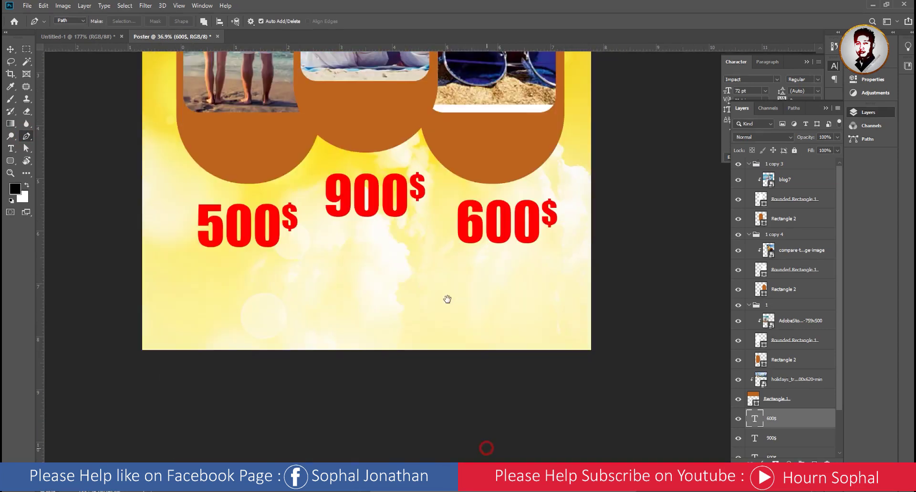
{"action": "left_click", "coordinate": [120, 284]}
{"action": "left_click_drag", "start_coordinate": [339, 257], "coordinate": [385, 238]}
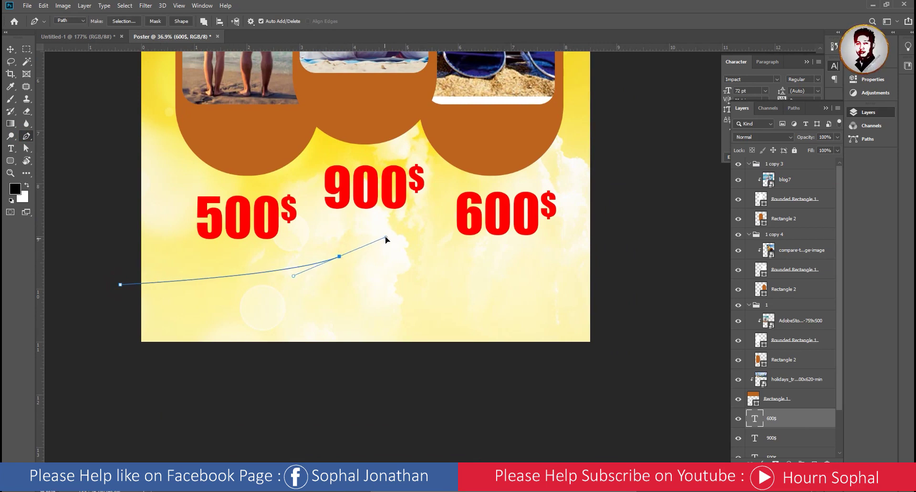
{"action": "mouse_move", "coordinate": [533, 286]}
{"action": "left_mouse_down"}
{"action": "mouse_move", "coordinate": [578, 305]}
{"action": "mouse_move", "coordinate": [591, 299]}
{"action": "left_mouse_up"}
{"action": "left_click", "coordinate": [610, 286]}
{"action": "left_click", "coordinate": [610, 350]}
{"action": "left_click", "coordinate": [128, 351]}
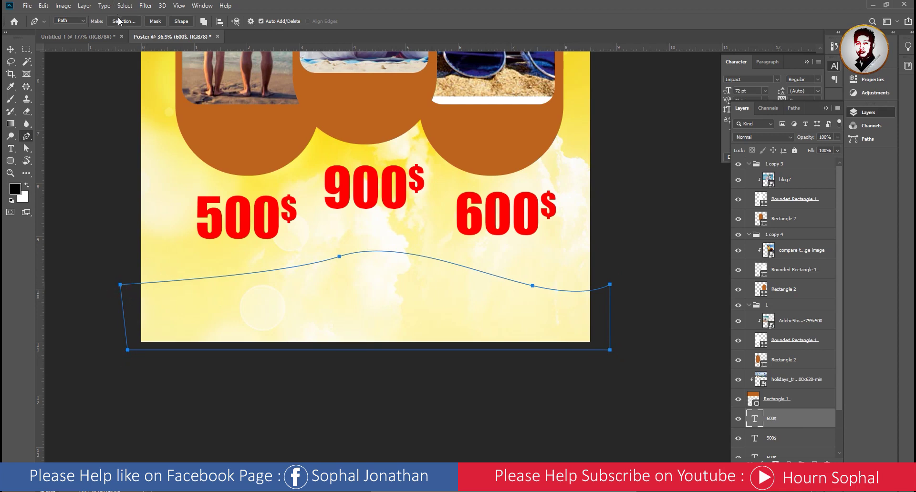
{"action": "left_click", "coordinate": [185, 24]}
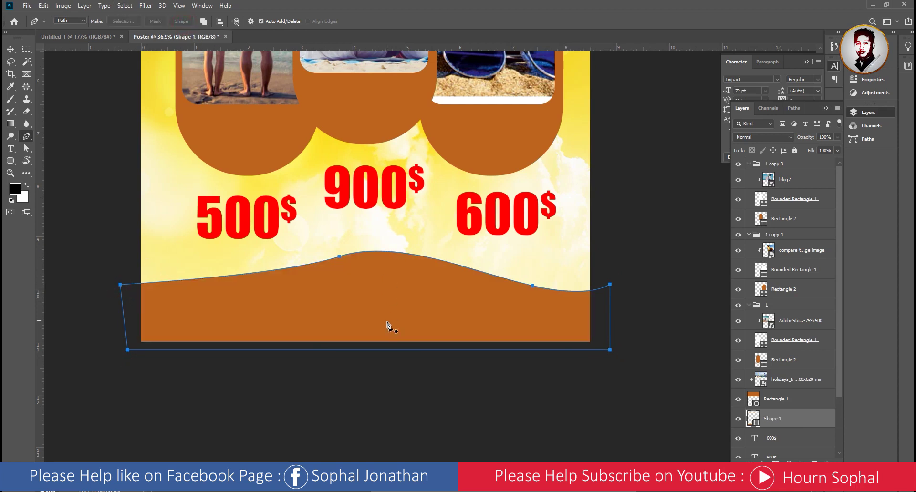
- Refine the wave's anchors and handles into a gentle curve with a straight left edge
{"action": "left_click", "coordinate": [338, 257], "text": "ctrl"}
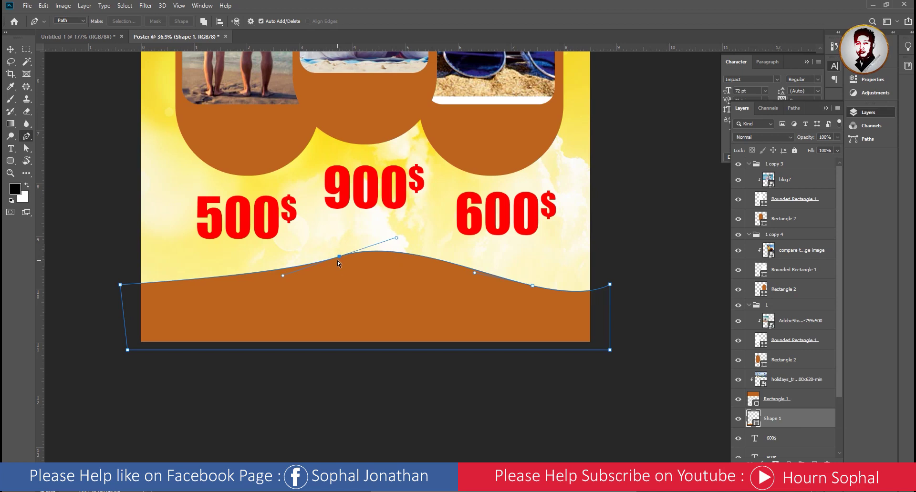
{"action": "left_click_drag", "start_coordinate": [283, 276], "coordinate": [239, 270]}
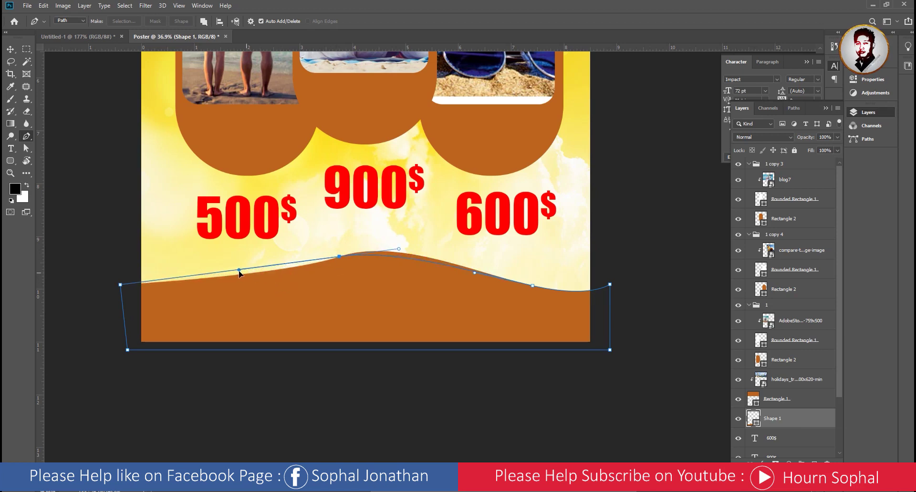
{"action": "left_click_drag", "start_coordinate": [339, 256], "coordinate": [340, 271]}
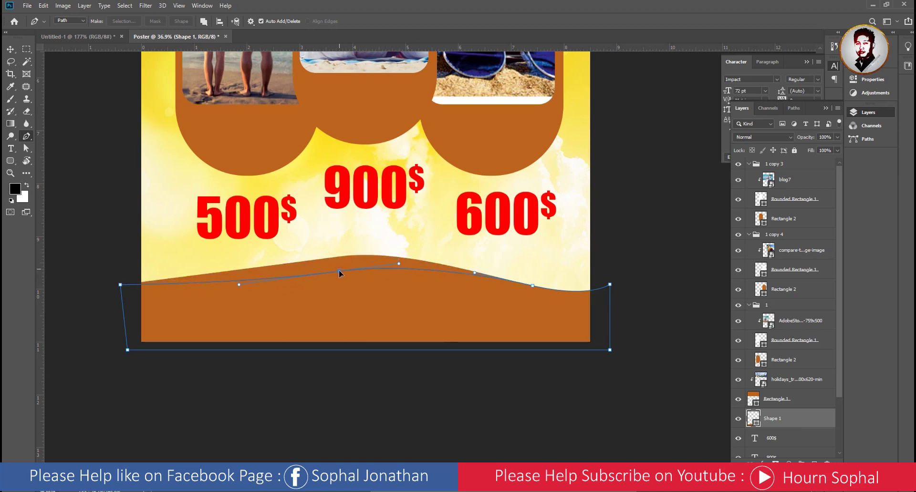
{"action": "left_click_drag", "start_coordinate": [474, 273], "coordinate": [455, 268]}
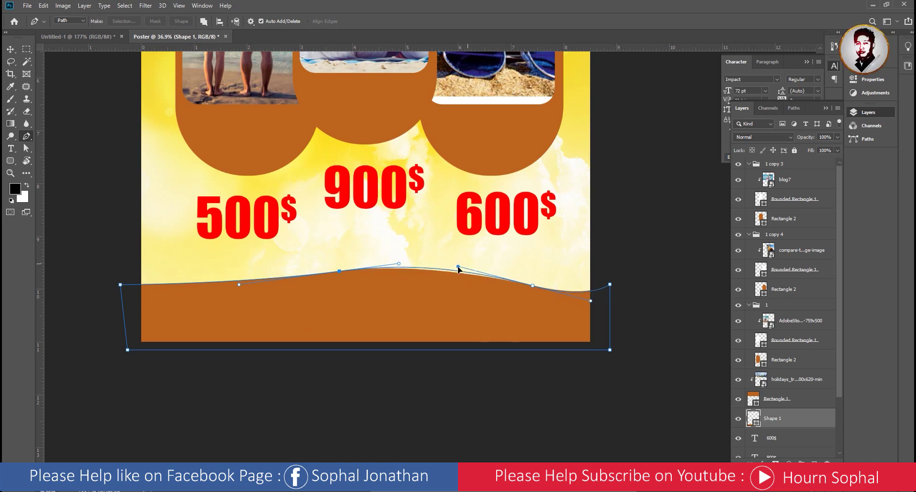
{"action": "left_click_drag", "start_coordinate": [500, 287], "coordinate": [500, 278]}
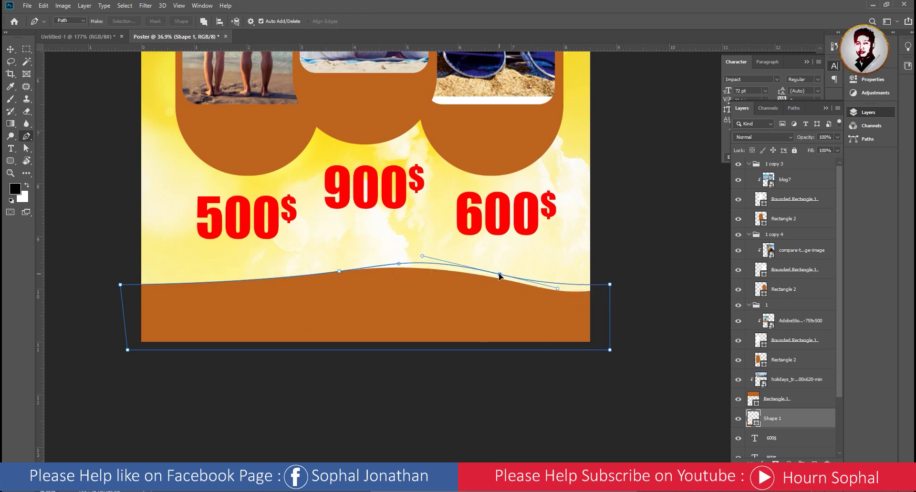
{"action": "left_click_drag", "start_coordinate": [558, 293], "coordinate": [561, 295]}
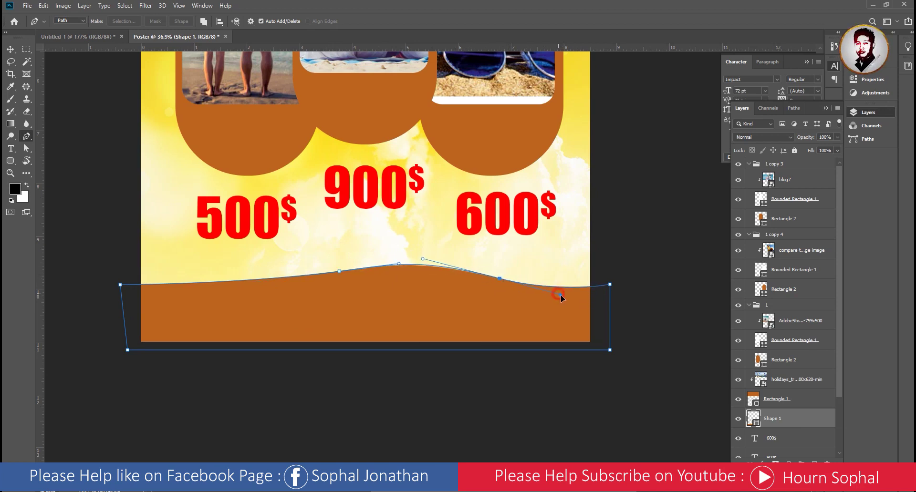
{"action": "mouse_move", "coordinate": [339, 271]}
{"action": "left_mouse_down"}
{"action": "mouse_move", "coordinate": [317, 273]}
{"action": "mouse_move", "coordinate": [328, 293]}
{"action": "left_mouse_up"}
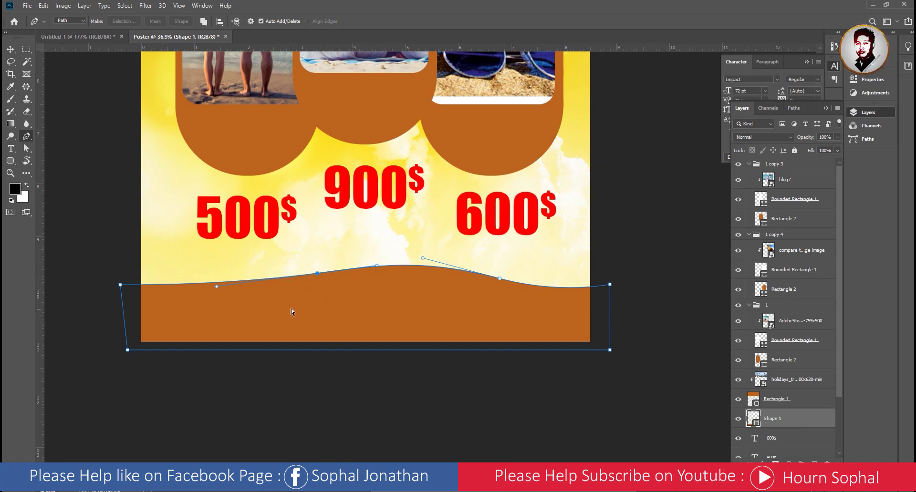
{"action": "left_click_drag", "start_coordinate": [120, 285], "coordinate": [127, 284]}
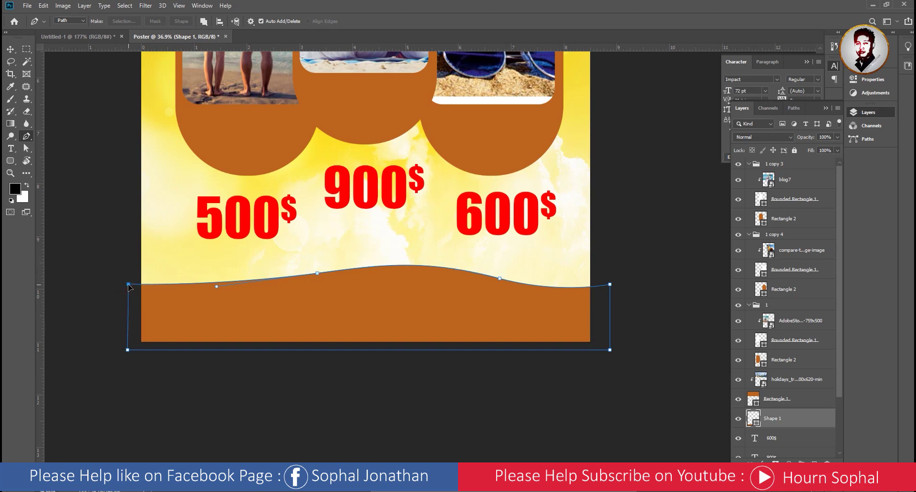
{"action": "left_click_drag", "start_coordinate": [317, 273], "coordinate": [292, 280]}
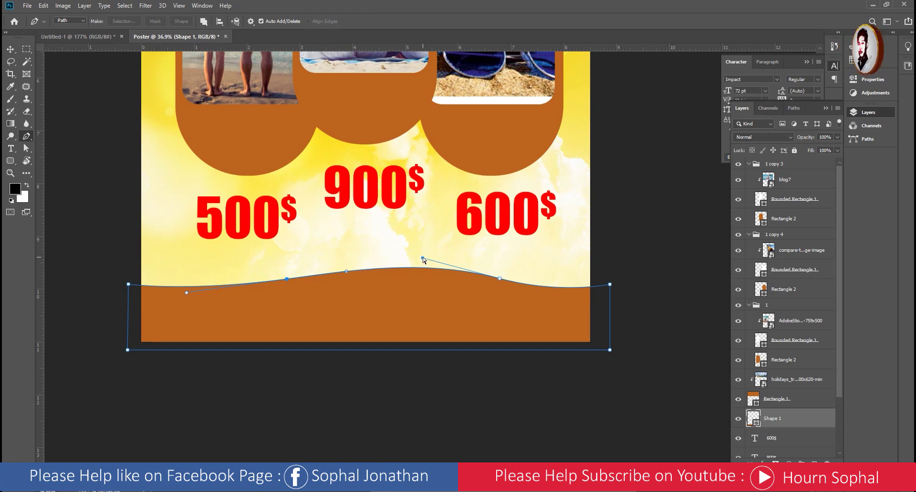
{"action": "left_click_drag", "start_coordinate": [423, 258], "coordinate": [416, 265]}
{"action": "left_click_drag", "start_coordinate": [497, 279], "coordinate": [479, 279]}
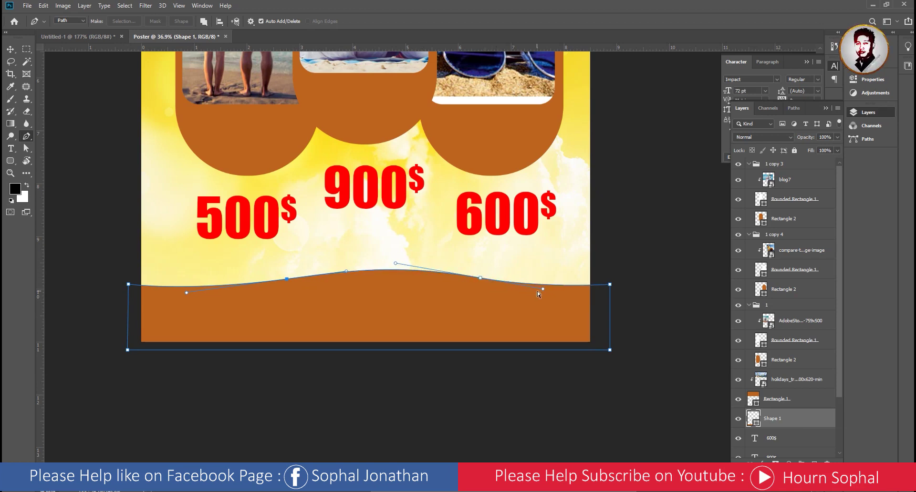
{"action": "left_click_drag", "start_coordinate": [542, 289], "coordinate": [561, 290]}
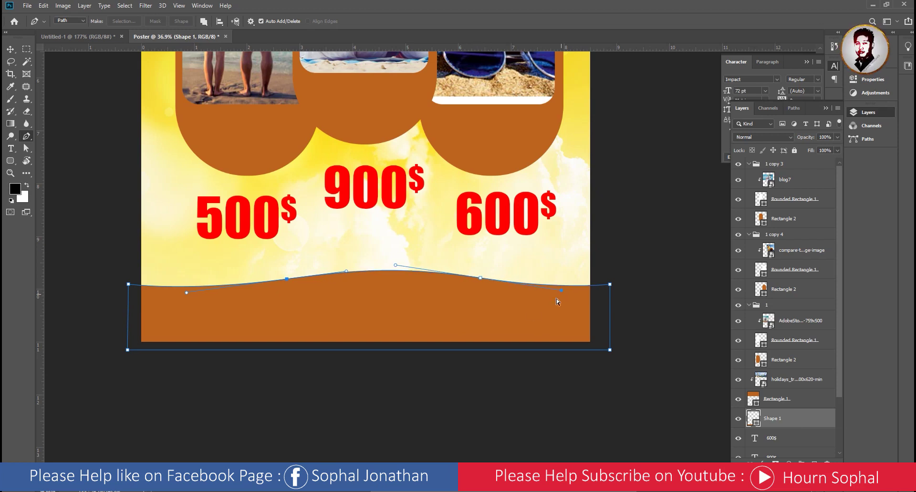
{"action": "left_click", "coordinate": [10, 49]}
{"action": "left_click", "coordinate": [288, 372]}
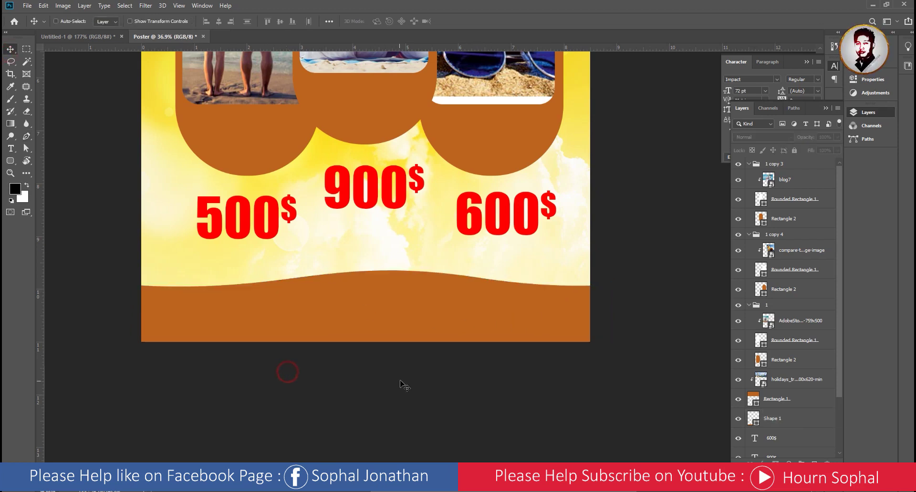
- Duplicate the Shape 1 wave layer and nudge the copy slightly upward
{"action": "scroll", "coordinate": [405, 386], "scroll_direction": "down", "scroll_amount": 2}
{"action": "scroll", "coordinate": [404, 382], "scroll_direction": "down", "scroll_amount": 2}
{"action": "scroll", "coordinate": [420, 372], "scroll_direction": "up", "scroll_amount": 3}
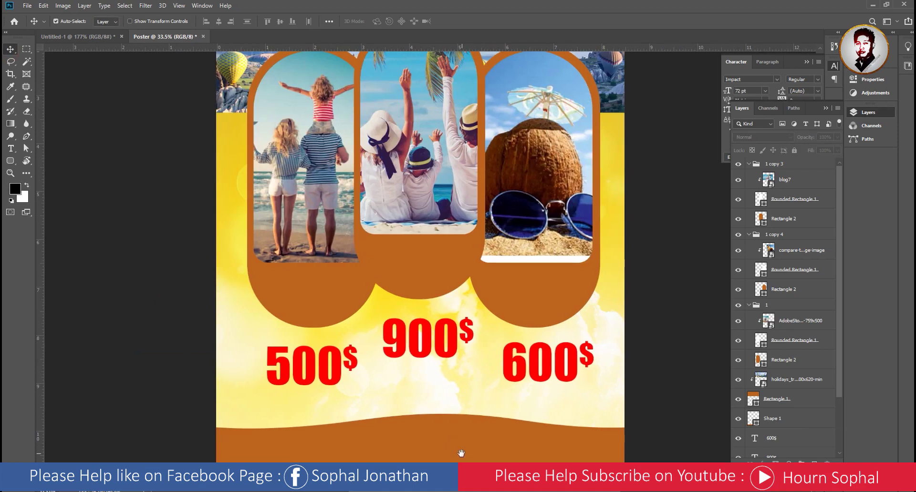
{"action": "left_click_drag", "start_coordinate": [461, 453], "coordinate": [392, 353]}
{"action": "left_click", "coordinate": [391, 352]}
{"action": "right_click", "coordinate": [787, 421]}
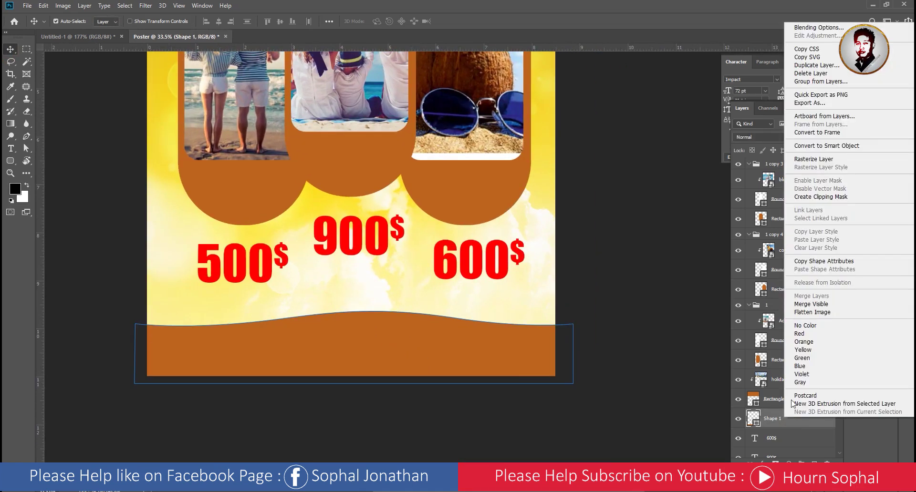
{"action": "left_click", "coordinate": [806, 83]}
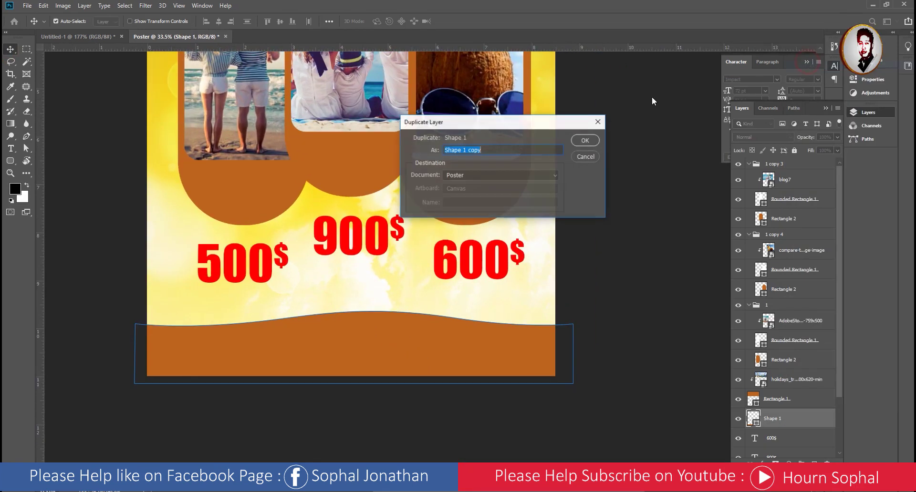
{"action": "left_click", "coordinate": [585, 141]}
{"action": "left_click_drag", "start_coordinate": [424, 358], "coordinate": [425, 352]}
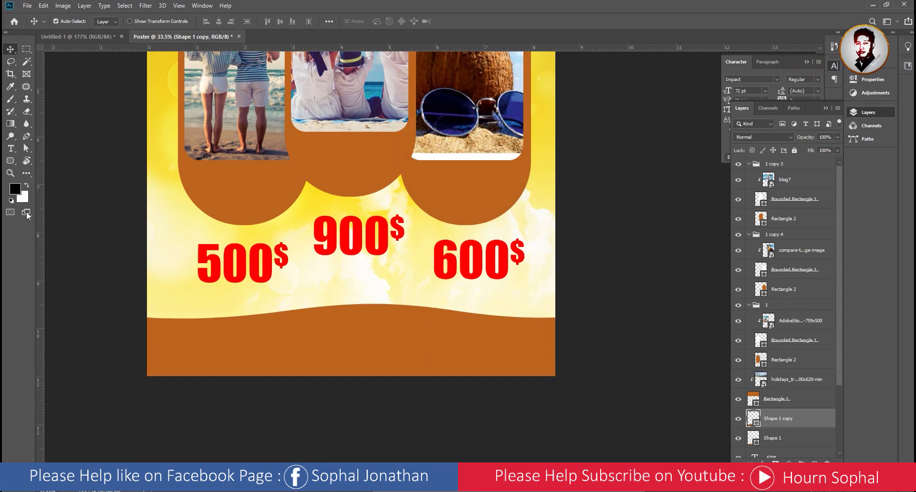
- Fill the Shape 1 copy white and place it below the orange wave
{"action": "left_click", "coordinate": [10, 161]}
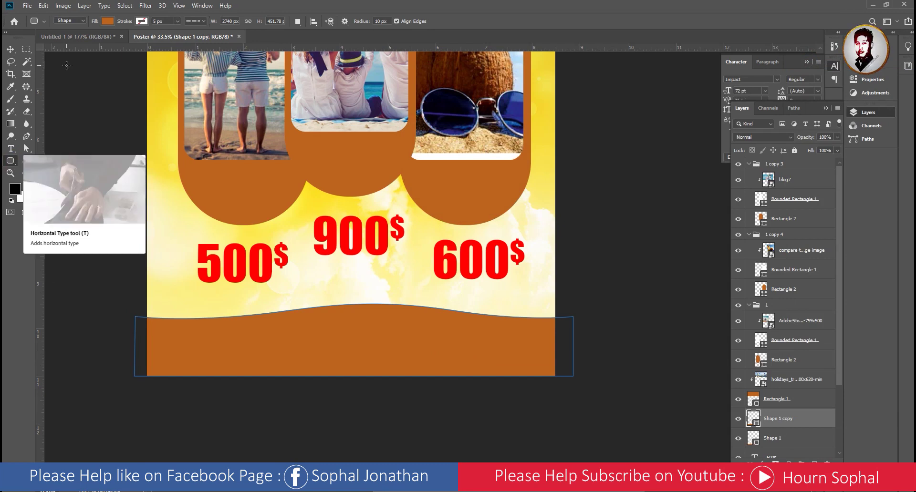
{"action": "left_click", "coordinate": [107, 22]}
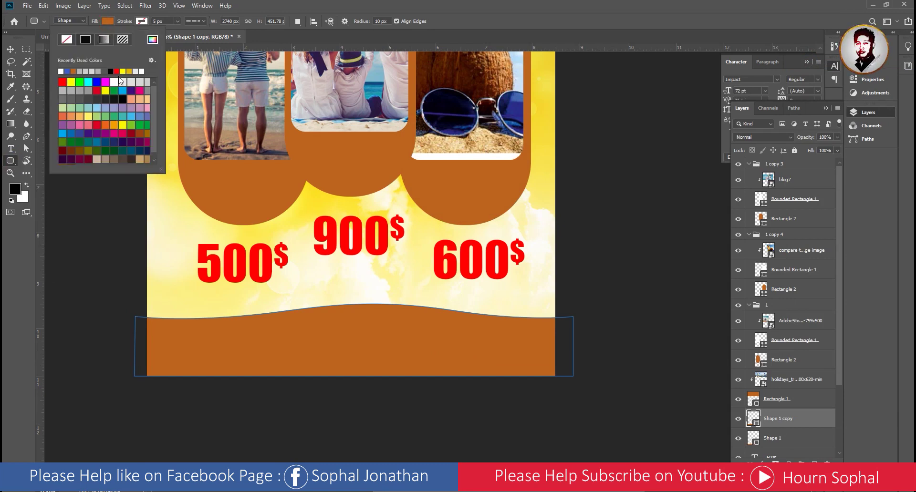
{"action": "left_click", "coordinate": [114, 83]}
{"action": "left_click", "coordinate": [10, 49]}
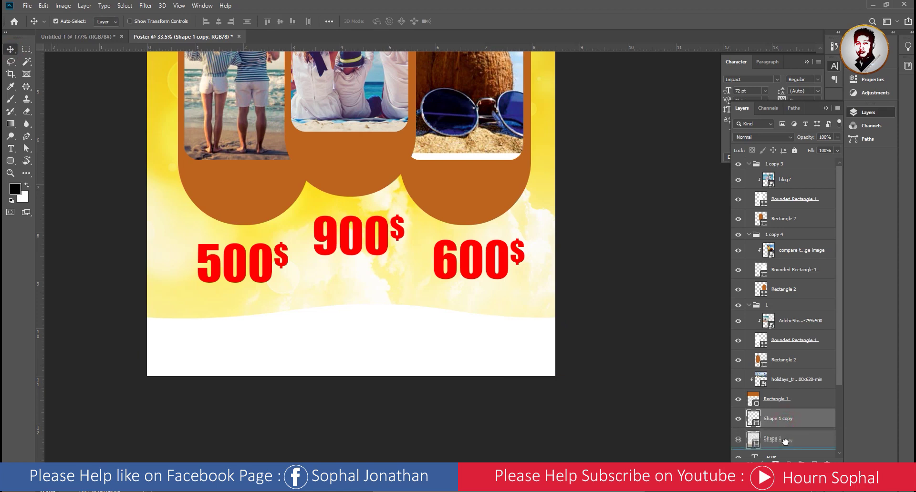
{"action": "left_click_drag", "start_coordinate": [786, 422], "coordinate": [782, 443]}
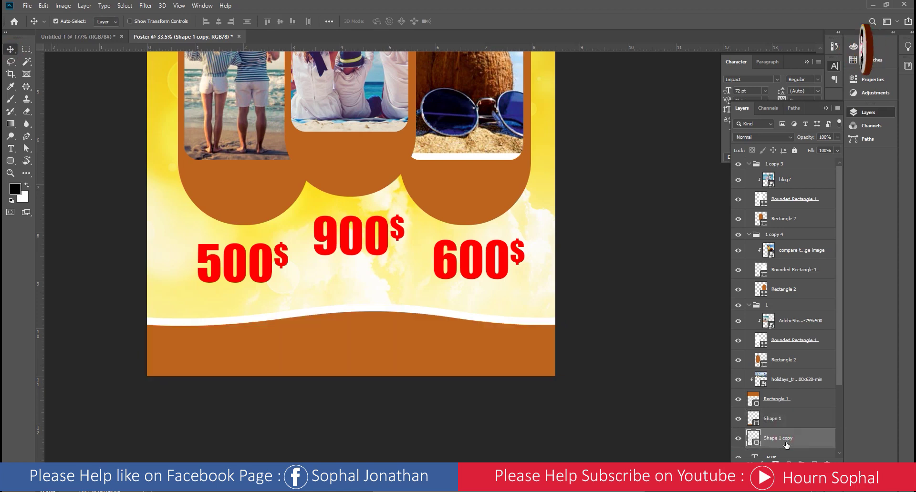
{"action": "left_click", "coordinate": [468, 314]}
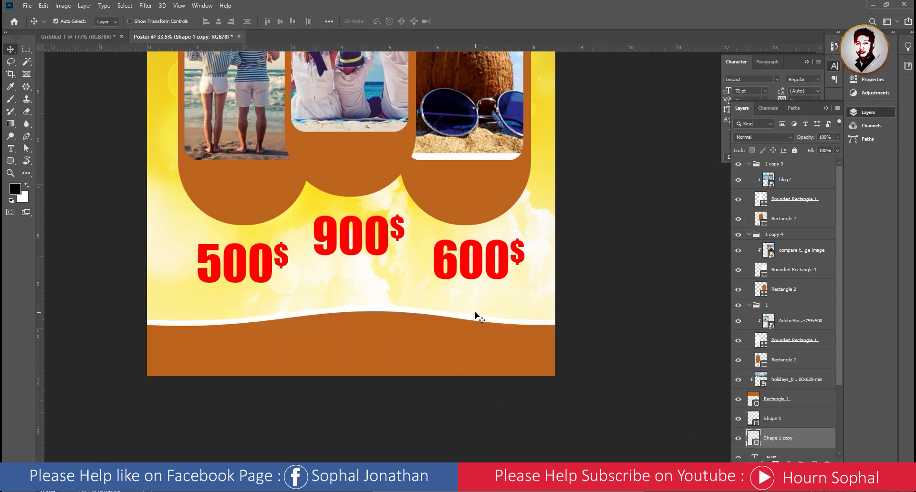
- View the full poster, then switch to the Untitled-1 Travel Flyer template
{"action": "scroll", "coordinate": [477, 316], "scroll_direction": "down", "scroll_amount": 3}
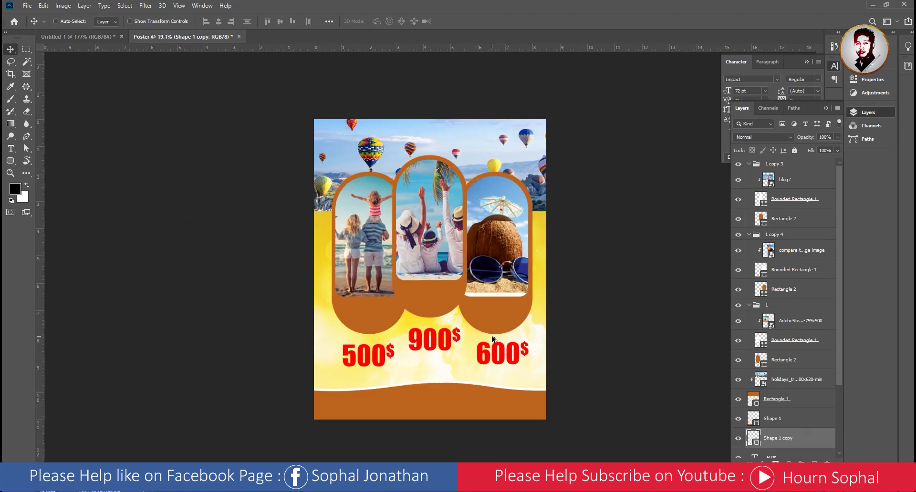
{"action": "scroll", "coordinate": [503, 332], "scroll_direction": "up", "scroll_amount": 2}
{"action": "scroll", "coordinate": [450, 293], "scroll_direction": "up", "scroll_amount": 1}
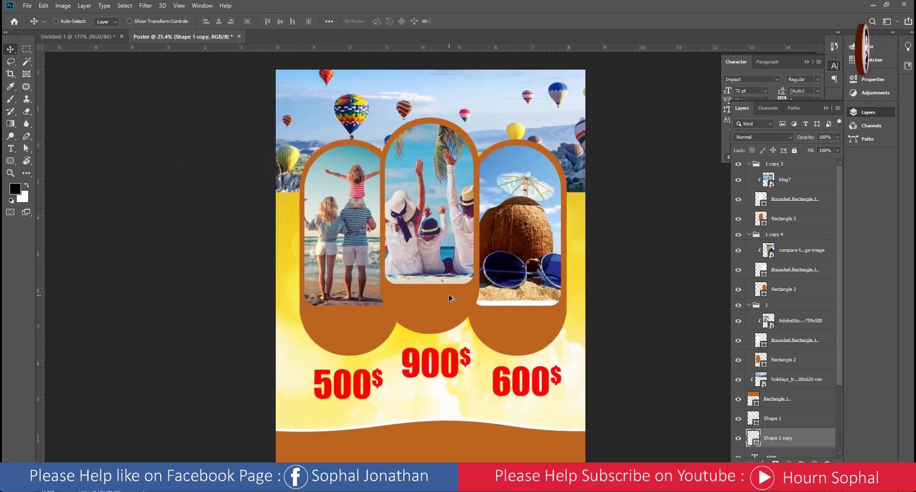
{"action": "scroll", "coordinate": [449, 298], "scroll_direction": "down", "scroll_amount": 2}
{"action": "left_click", "coordinate": [102, 36]}
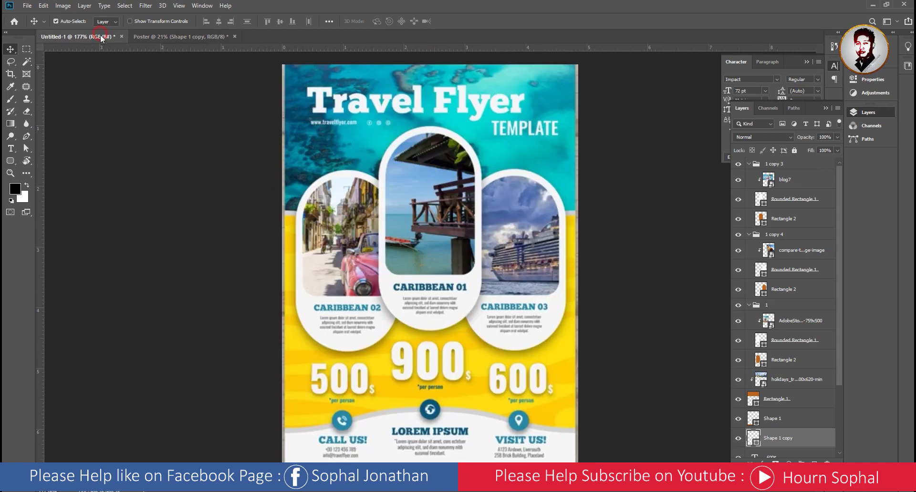
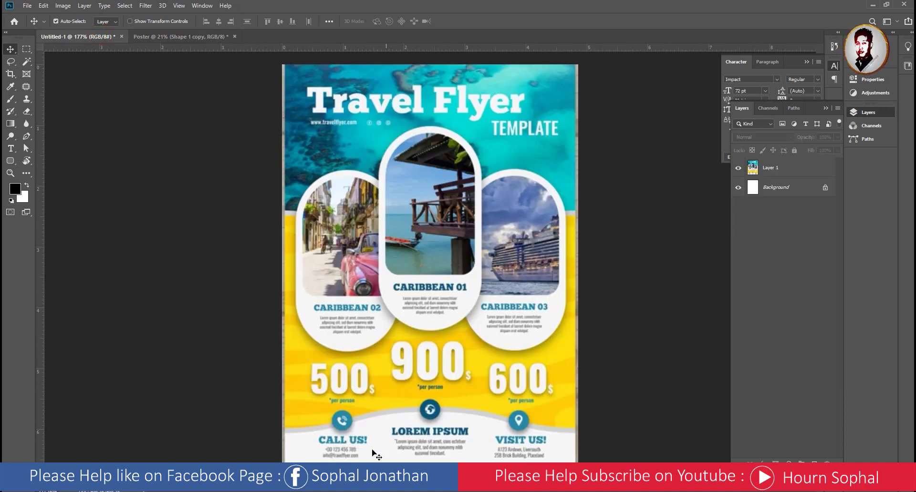
- Switch to the Poster document and bring its price row and brown footer into view
{"action": "left_click", "coordinate": [194, 39]}
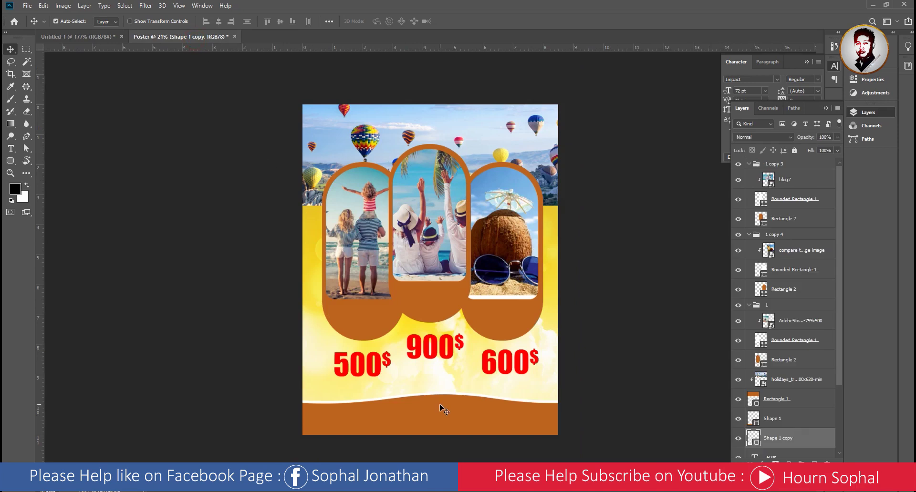
{"action": "scroll", "coordinate": [438, 421], "scroll_direction": "up", "scroll_amount": 3}
{"action": "scroll", "coordinate": [466, 415], "scroll_direction": "down", "scroll_amount": 5}
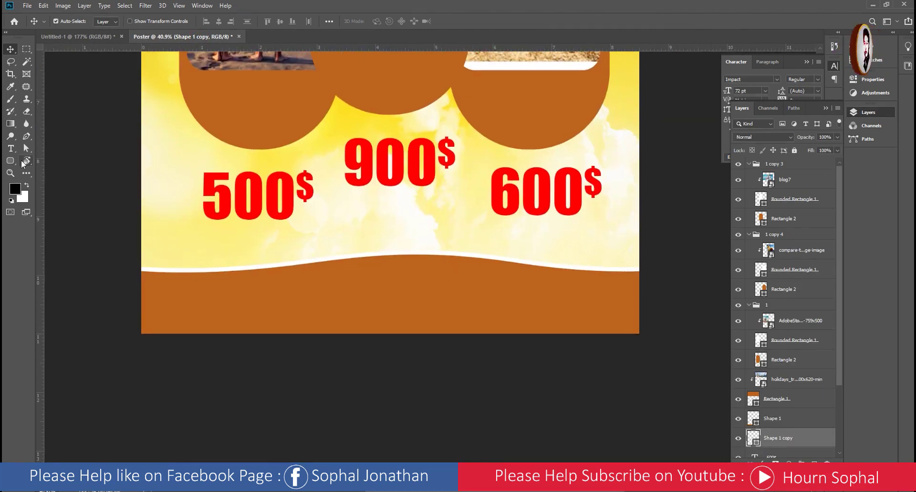
- Draw a white circle on the footer's curved edge below 500$
{"action": "right_click", "coordinate": [13, 164]}
{"action": "left_click", "coordinate": [42, 181]}
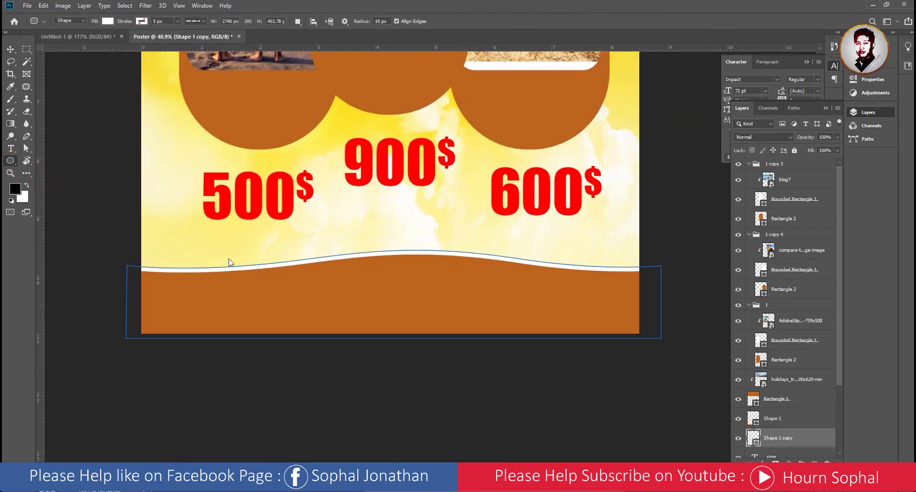
{"action": "left_click_drag", "start_coordinate": [217, 243], "coordinate": [262, 291]}
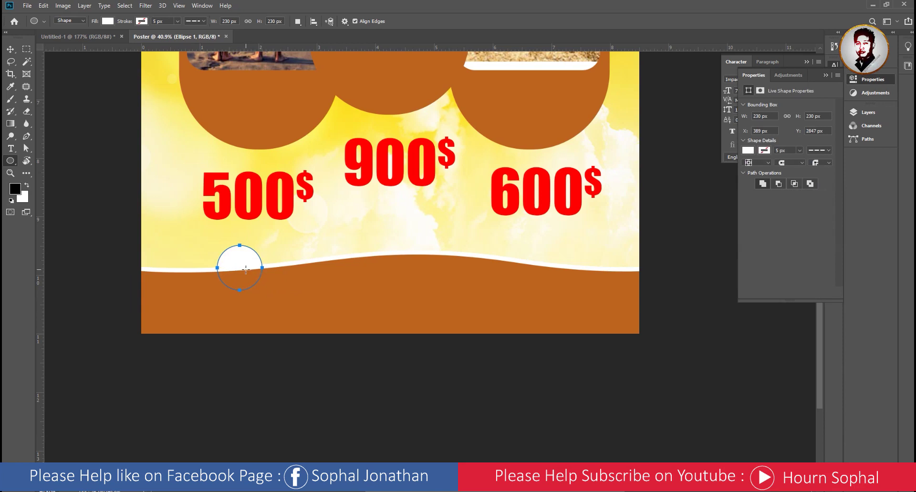
{"action": "key", "text": "ctrl+z"}
{"action": "left_click_drag", "start_coordinate": [218, 247], "coordinate": [264, 290]}
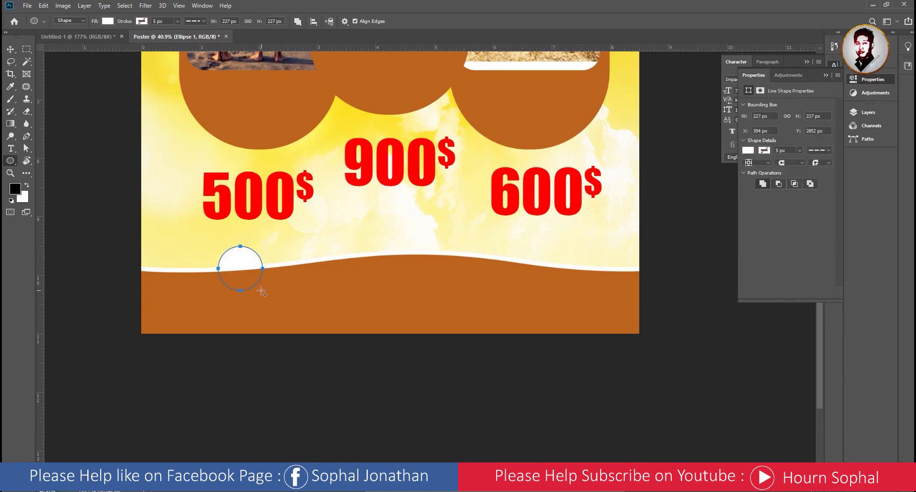
{"action": "left_click", "coordinate": [12, 53]}
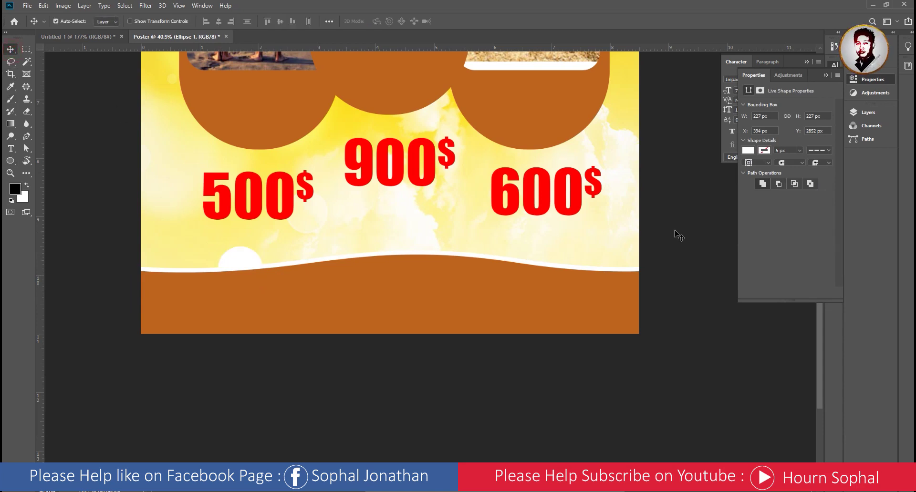
- Bring the circle above the footer, copy it under 900$ and 600$, and select all three
{"action": "left_click", "coordinate": [870, 116]}
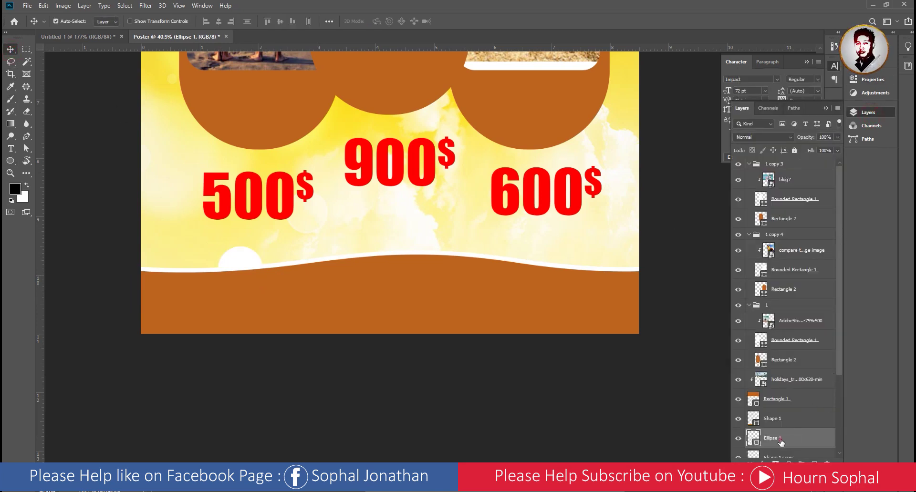
{"action": "key", "text": "ctrl+shift+bracketright"}
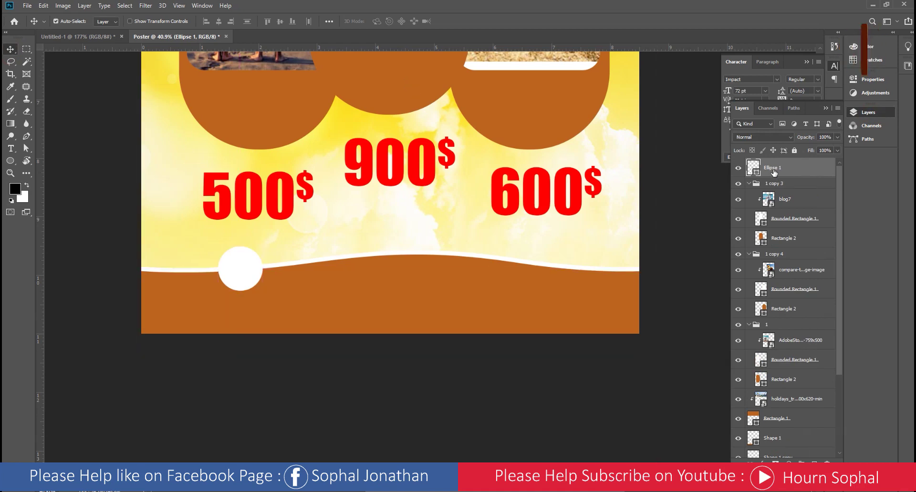
{"action": "key", "text": "ctrl"}
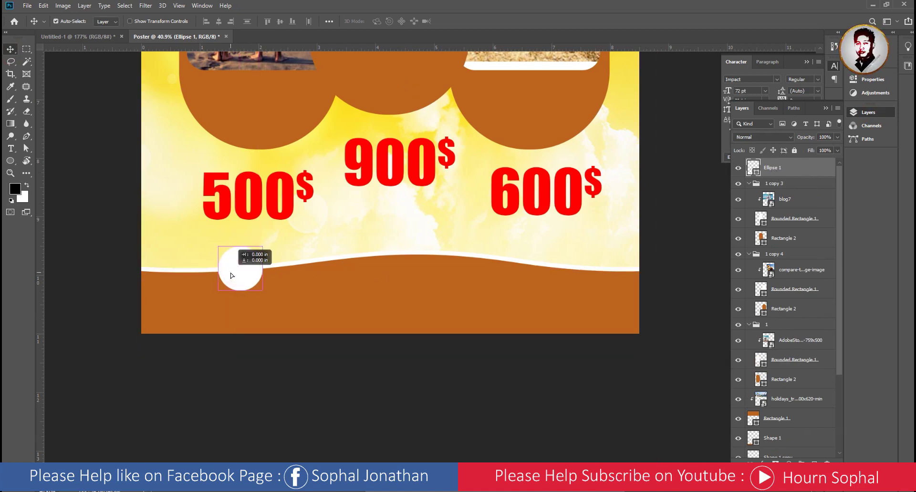
{"action": "scroll", "coordinate": [281, 272], "scroll_direction": "up", "scroll_amount": 2}
{"action": "scroll", "coordinate": [280, 273], "scroll_direction": "down", "scroll_amount": 2}
{"action": "mouse_move", "coordinate": [239, 276]}
{"action": "left_mouse_down"}
{"action": "mouse_move", "coordinate": [404, 259]}
{"action": "mouse_move", "coordinate": [595, 267]}
{"action": "left_mouse_up"}
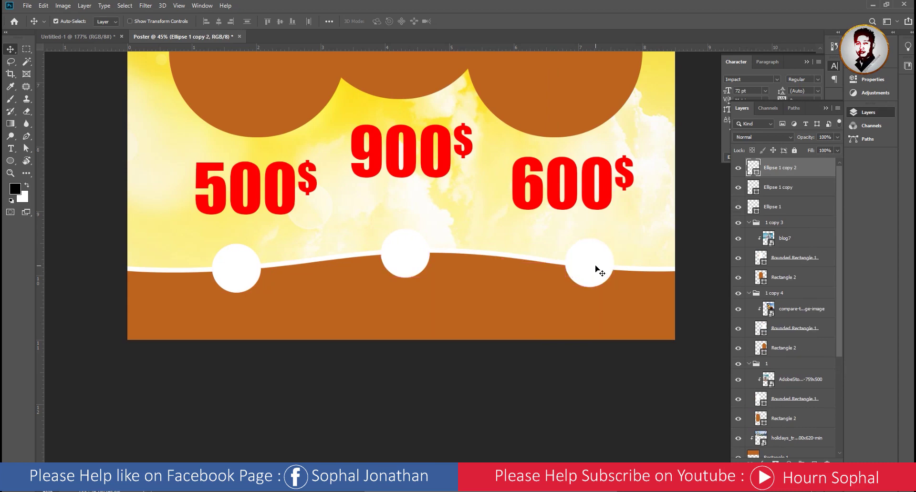
{"action": "left_click_drag", "start_coordinate": [398, 267], "coordinate": [403, 265]}
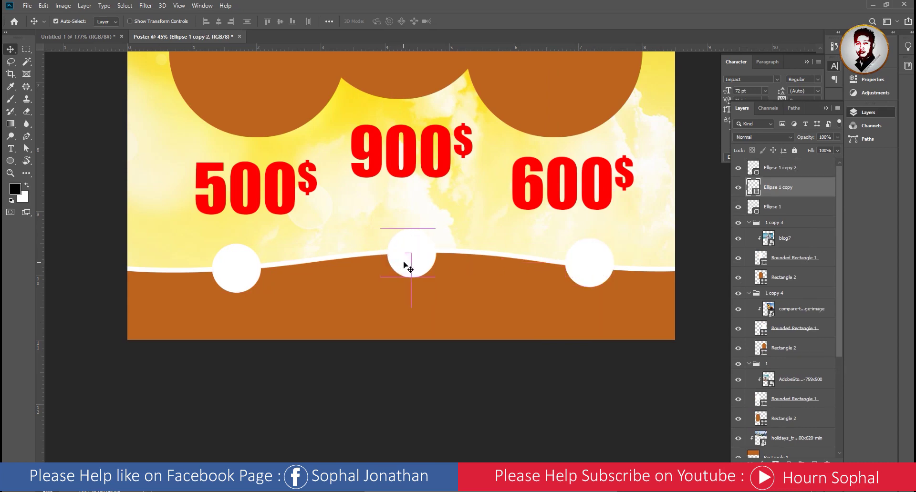
{"action": "left_click", "coordinate": [235, 270]}
{"action": "left_click", "coordinate": [419, 255], "text": "shift"}
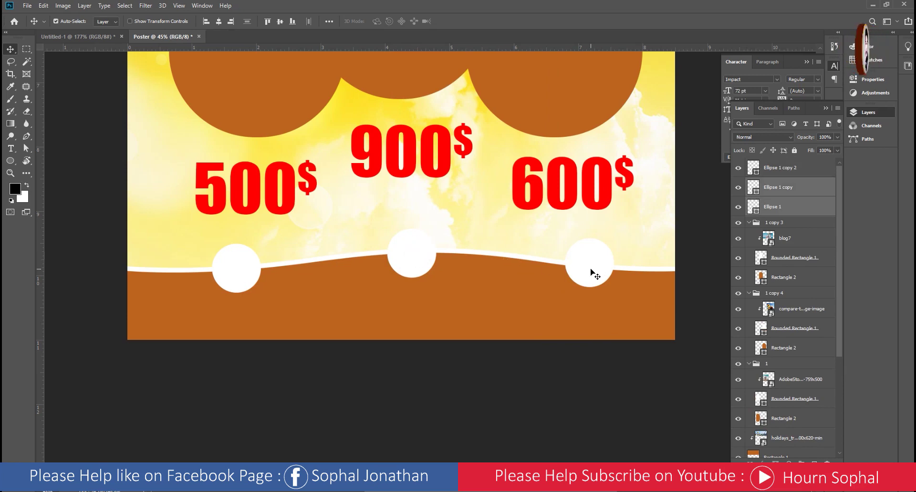
{"action": "left_click", "coordinate": [593, 270], "text": "shift"}
- Fill the three footer circles with red
{"action": "left_click", "coordinate": [10, 161]}
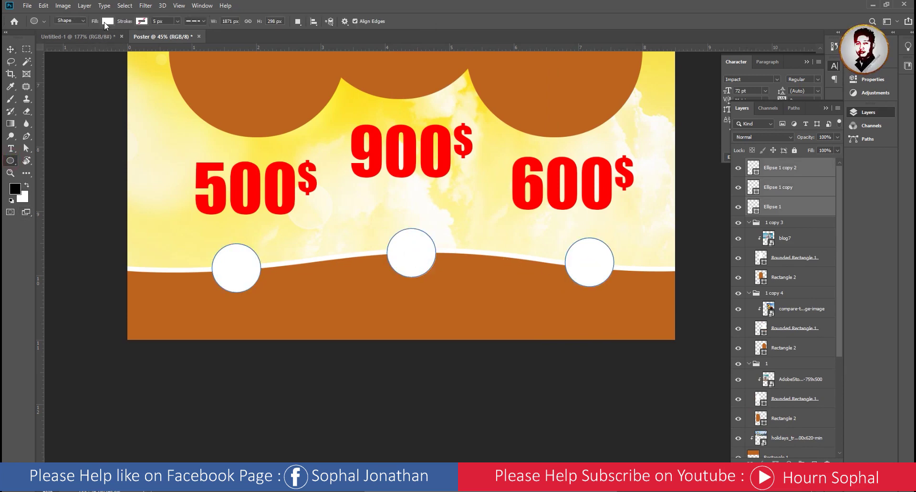
{"action": "left_click", "coordinate": [107, 21]}
{"action": "left_click", "coordinate": [78, 71]}
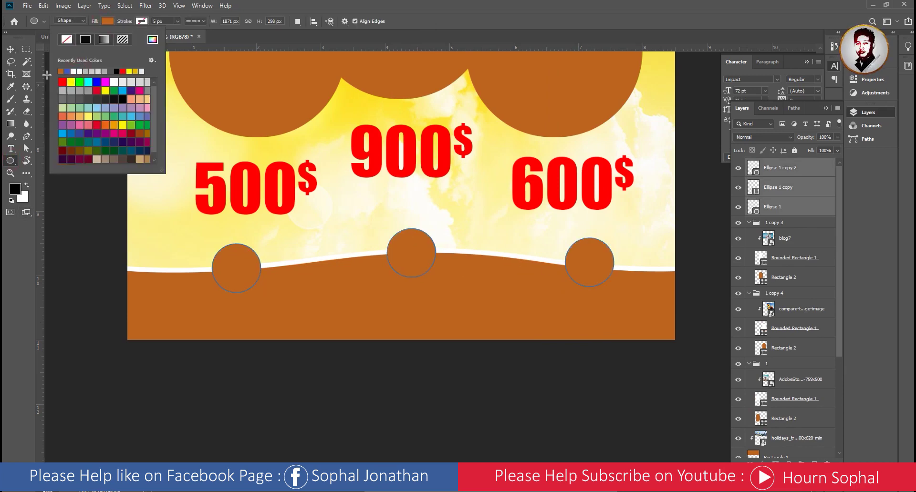
{"action": "left_click", "coordinate": [62, 82]}
{"action": "left_click", "coordinate": [10, 52]}
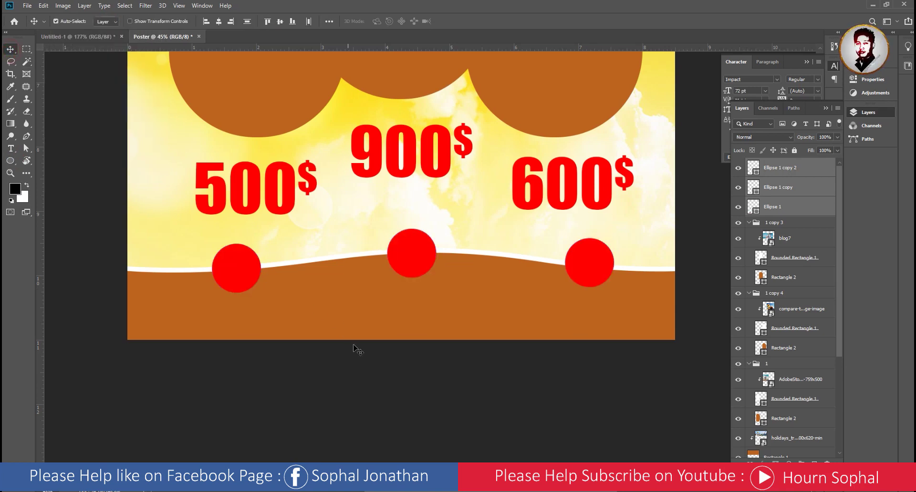
{"action": "key", "text": "ctrl+0"}
{"action": "scroll", "coordinate": [400, 377], "scroll_direction": "up", "scroll_amount": 2, "text": "alt"}
{"action": "scroll", "coordinate": [406, 374], "scroll_direction": "up", "scroll_amount": 1, "text": "alt"}
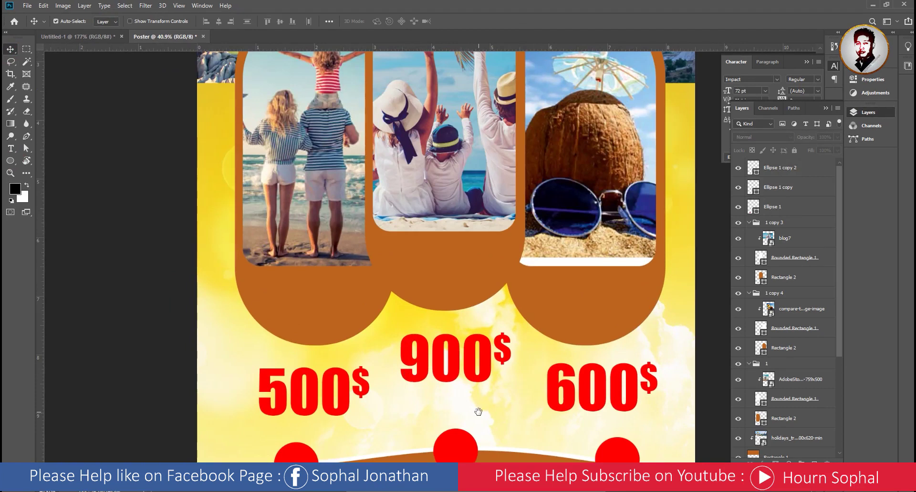
{"action": "left_click_drag", "start_coordinate": [476, 409], "coordinate": [392, 340]}
- Choose a phone shape from the Custom Shape library
{"action": "left_click", "coordinate": [11, 161]}
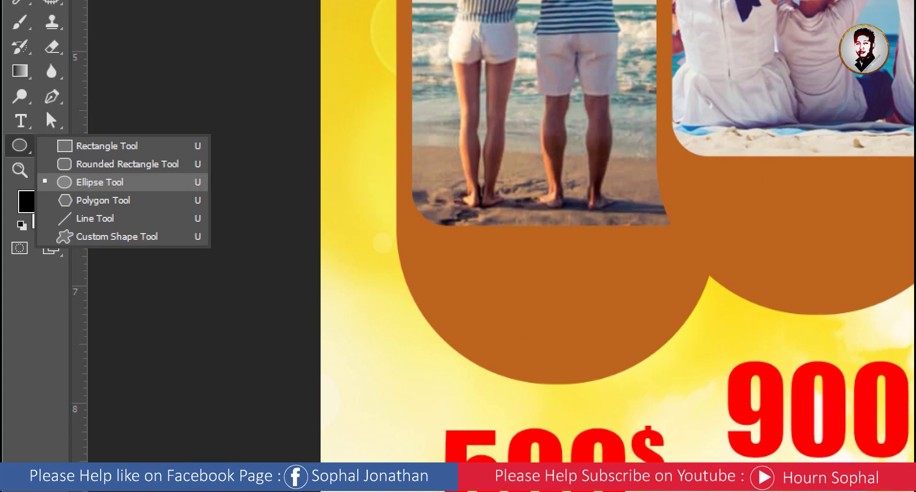
{"action": "left_click", "coordinate": [90, 182]}
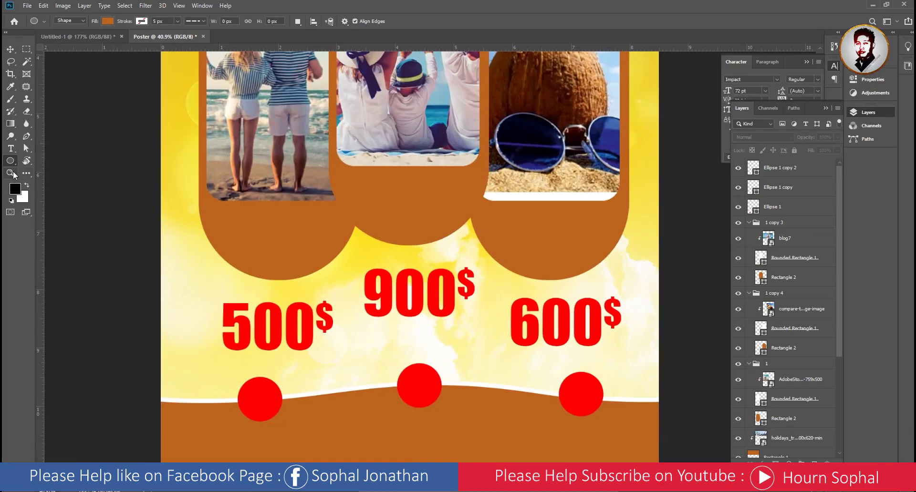
{"action": "right_click", "coordinate": [15, 167]}
{"action": "left_click", "coordinate": [42, 205]}
{"action": "left_click", "coordinate": [388, 22]}
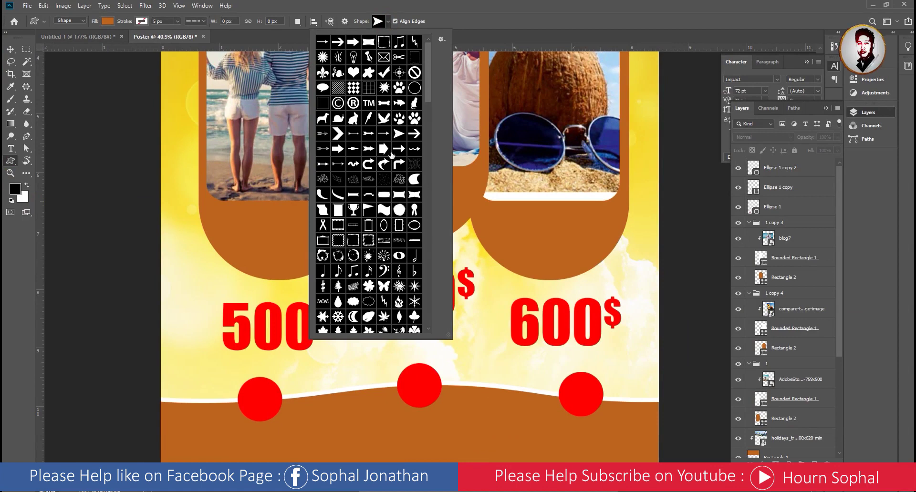
{"action": "scroll", "coordinate": [379, 192], "scroll_direction": "down", "scroll_amount": 5}
{"action": "scroll", "coordinate": [385, 229], "scroll_direction": "down", "scroll_amount": 4}
{"action": "scroll", "coordinate": [392, 277], "scroll_direction": "down", "scroll_amount": 5}
{"action": "scroll", "coordinate": [393, 291], "scroll_direction": "down", "scroll_amount": 2}
{"action": "scroll", "coordinate": [392, 291], "scroll_direction": "down", "scroll_amount": 2}
{"action": "scroll", "coordinate": [389, 289], "scroll_direction": "down", "scroll_amount": 1}
{"action": "scroll", "coordinate": [388, 288], "scroll_direction": "down", "scroll_amount": 3}
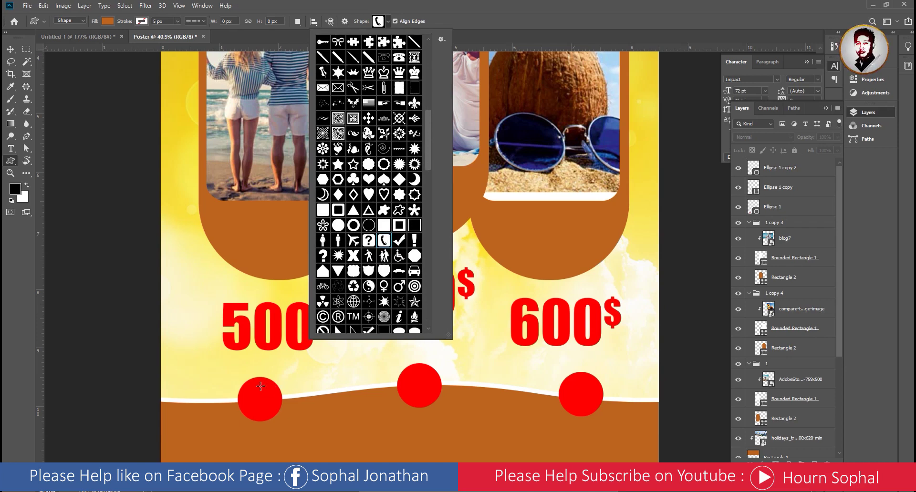
- Draw the phone icon inside the left red circle and fill it white
{"action": "left_click_drag", "start_coordinate": [254, 386], "coordinate": [274, 414]}
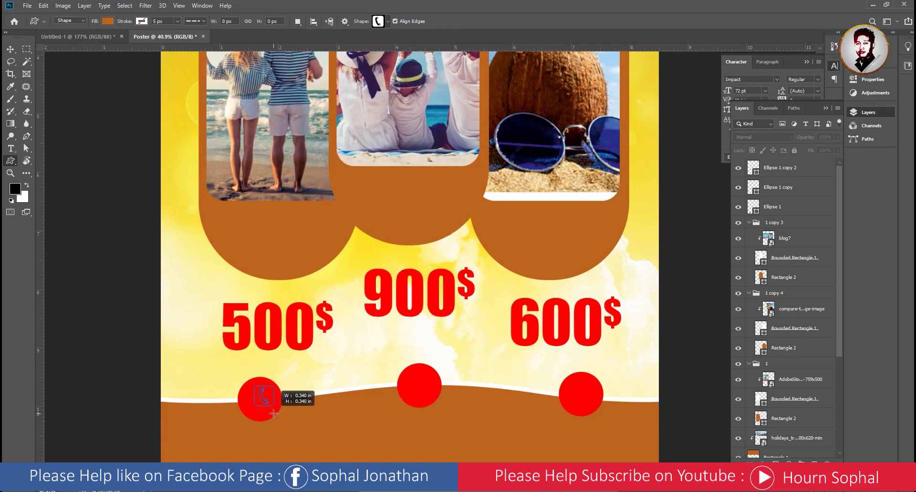
{"action": "left_click_drag", "start_coordinate": [273, 413], "coordinate": [271, 410]}
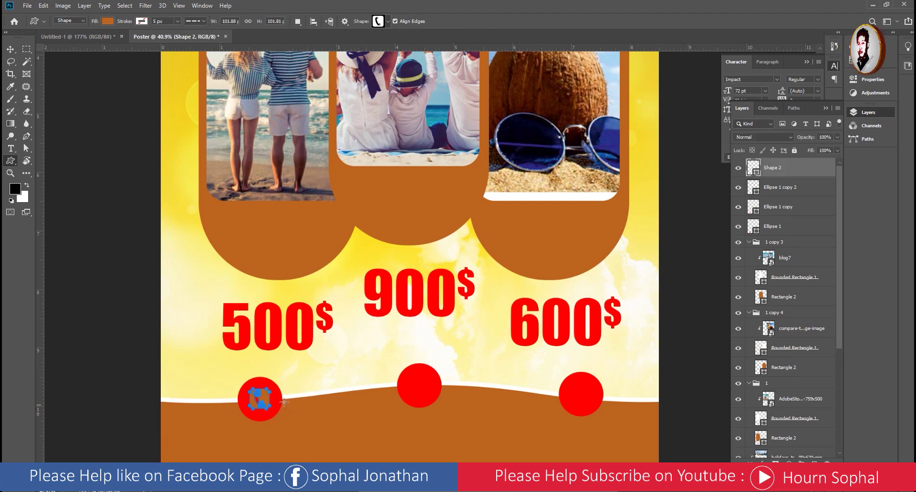
{"action": "left_click", "coordinate": [108, 21]}
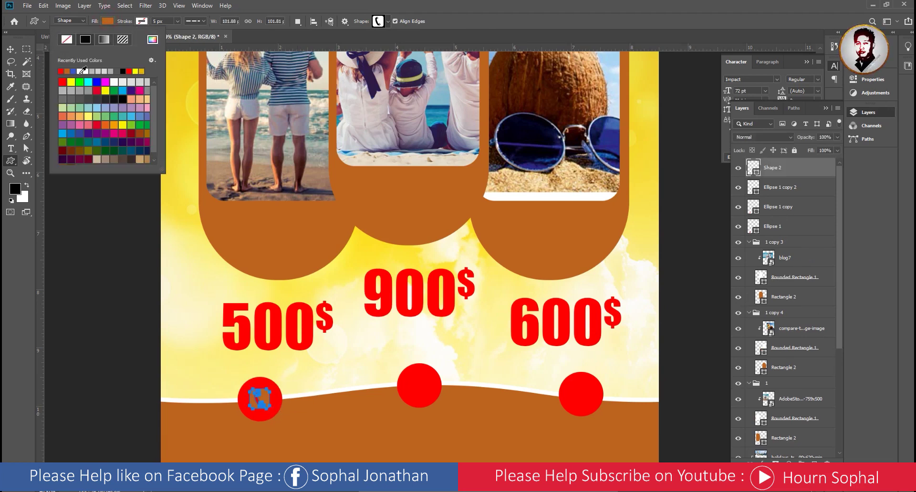
{"action": "left_click", "coordinate": [10, 49]}
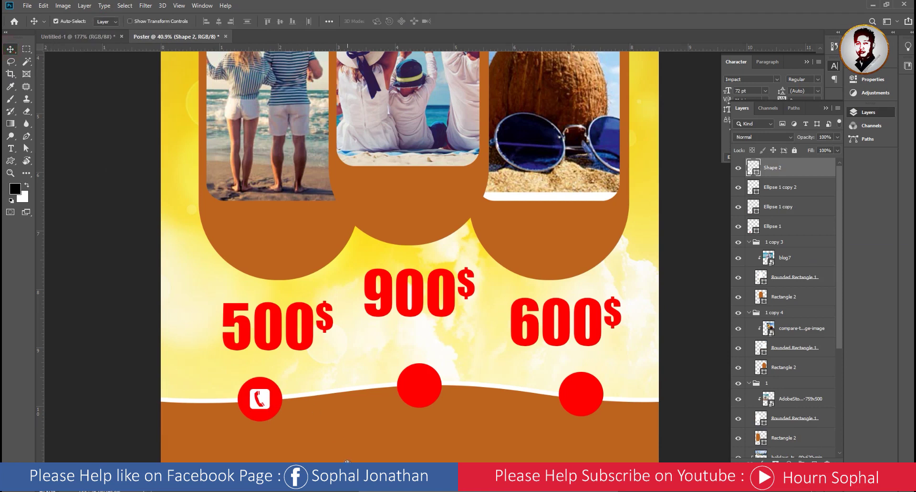
{"action": "scroll", "coordinate": [334, 286], "scroll_direction": "down", "scroll_amount": 5}
- Add a white 'Call Us' text label beside the phone icon
{"action": "left_click_drag", "start_coordinate": [296, 280], "coordinate": [323, 289]}
{"action": "key", "text": "t"}
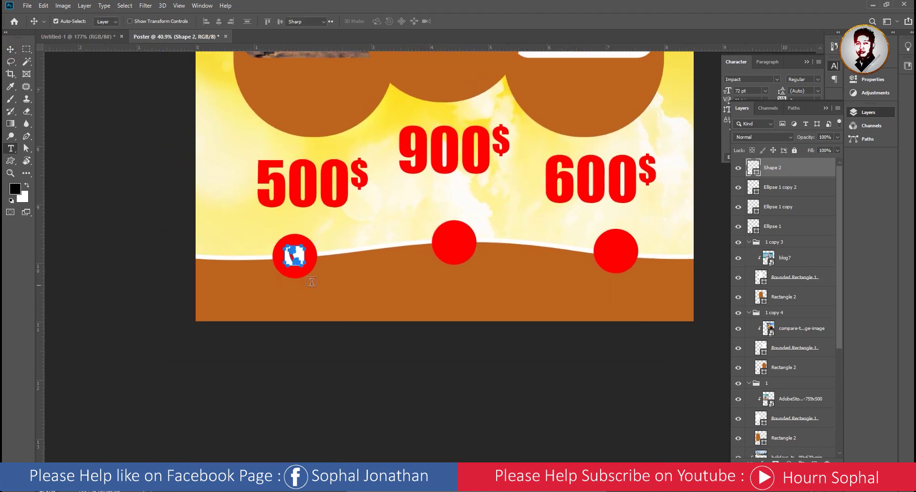
{"action": "left_click", "coordinate": [281, 293]}
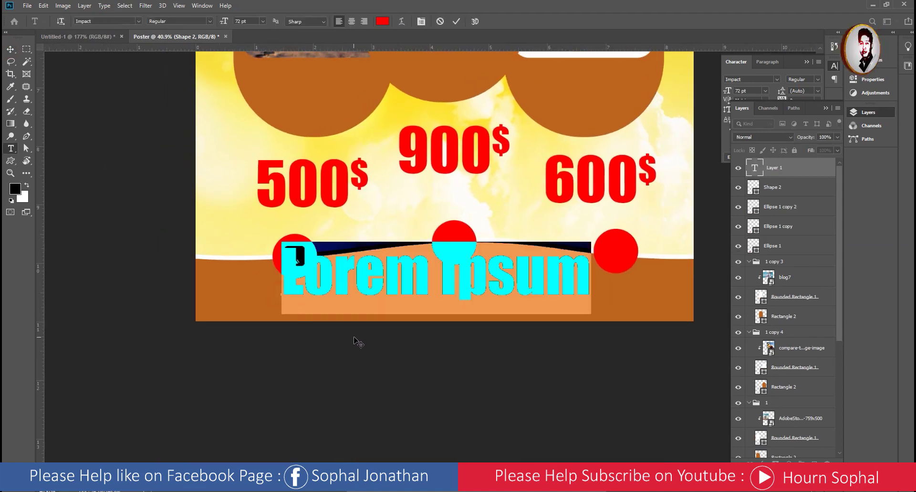
{"action": "type", "text": "8all"}
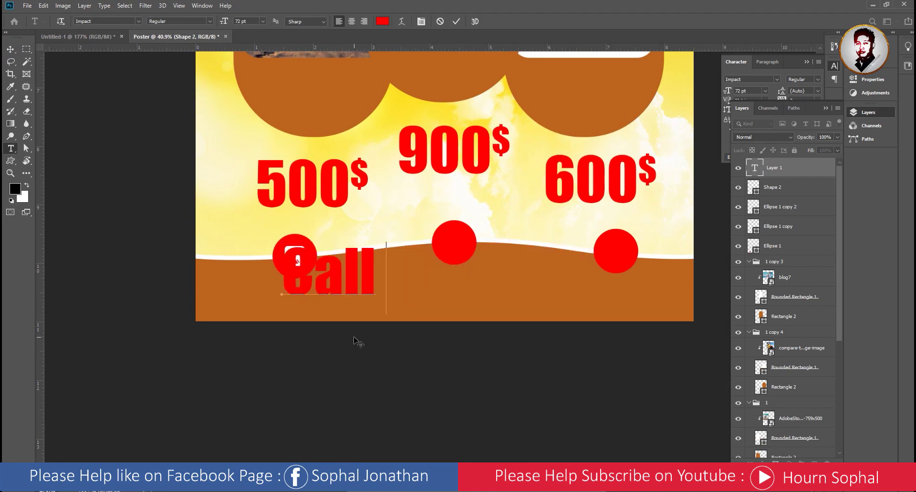
{"action": "type", "text": " Us"}
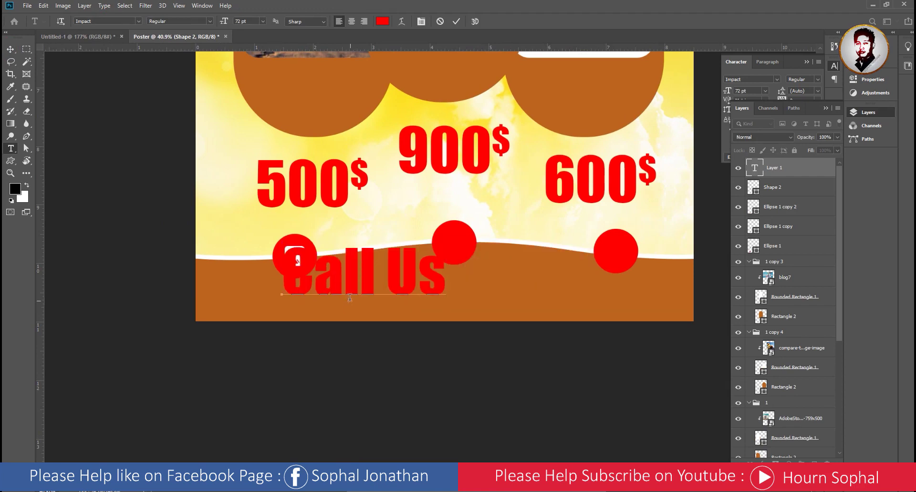
{"action": "key", "text": "ctrl+a"}
{"action": "left_click", "coordinate": [382, 21]}
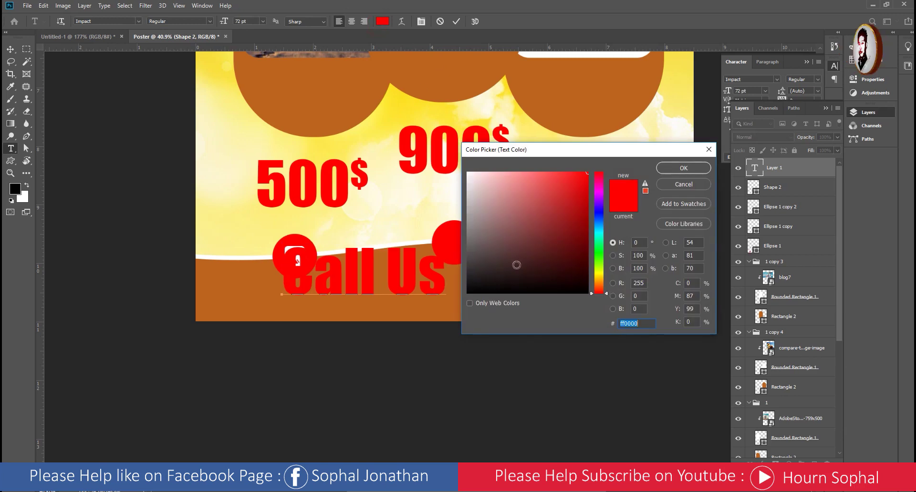
{"action": "left_click", "coordinate": [467, 173]}
{"action": "left_click", "coordinate": [700, 173]}
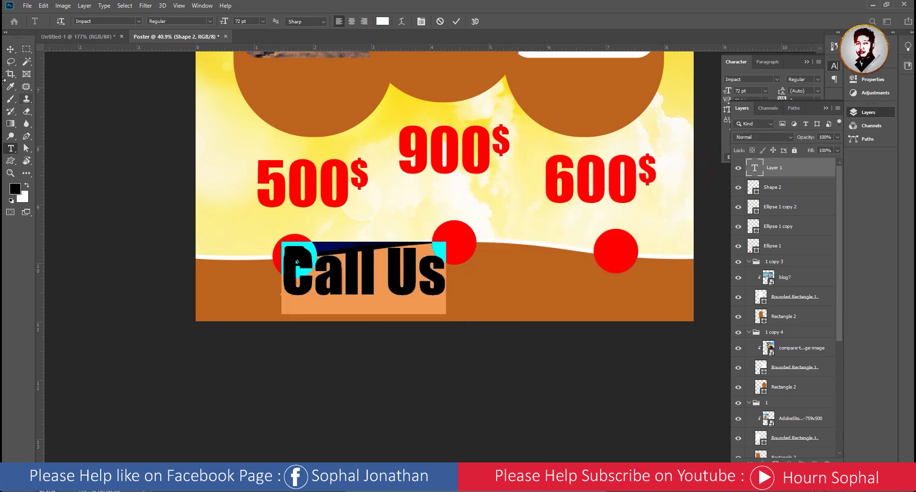
{"action": "left_click", "coordinate": [15, 53]}
- Shrink the Call Us text and place it just below the phone circle
{"action": "key", "text": "ctrl+t"}
{"action": "left_click_drag", "start_coordinate": [445, 243], "coordinate": [311, 293]}
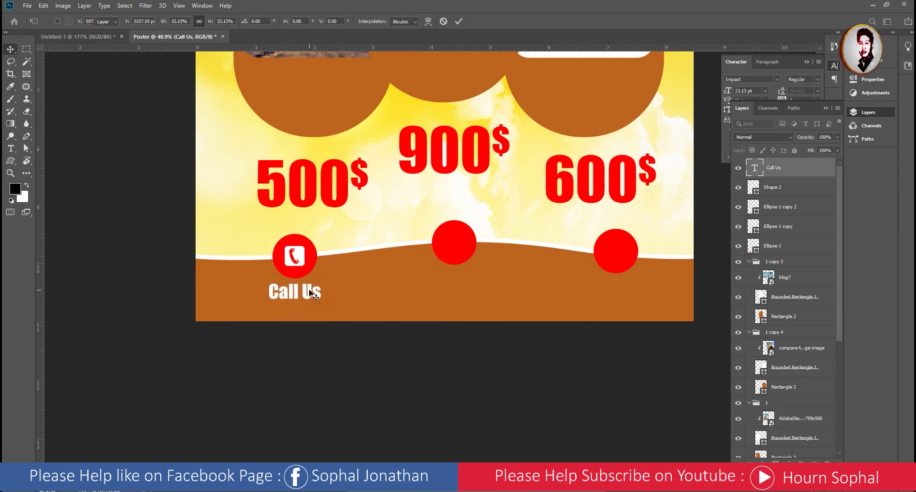
{"action": "key", "text": "Return"}
{"action": "scroll", "coordinate": [315, 291], "scroll_direction": "up", "scroll_amount": 5}
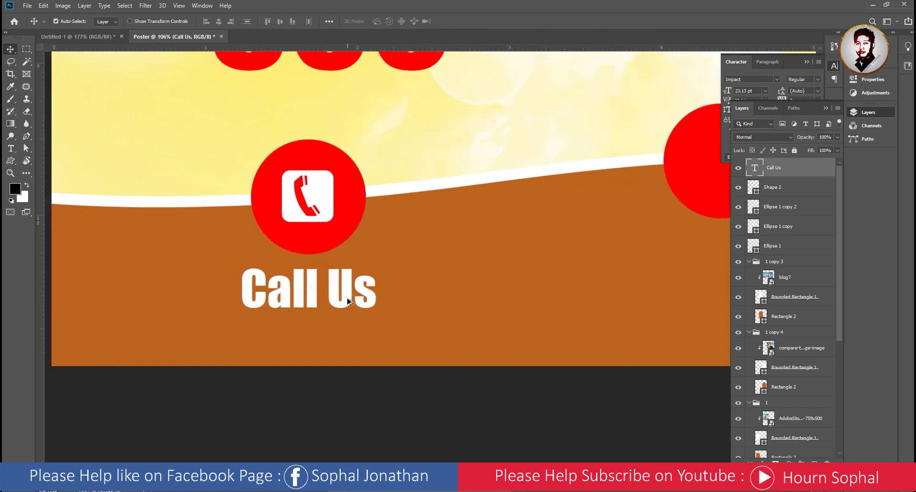
{"action": "scroll", "coordinate": [347, 301], "scroll_direction": "up", "scroll_amount": 1}
{"action": "left_click_drag", "start_coordinate": [348, 299], "coordinate": [348, 292]}
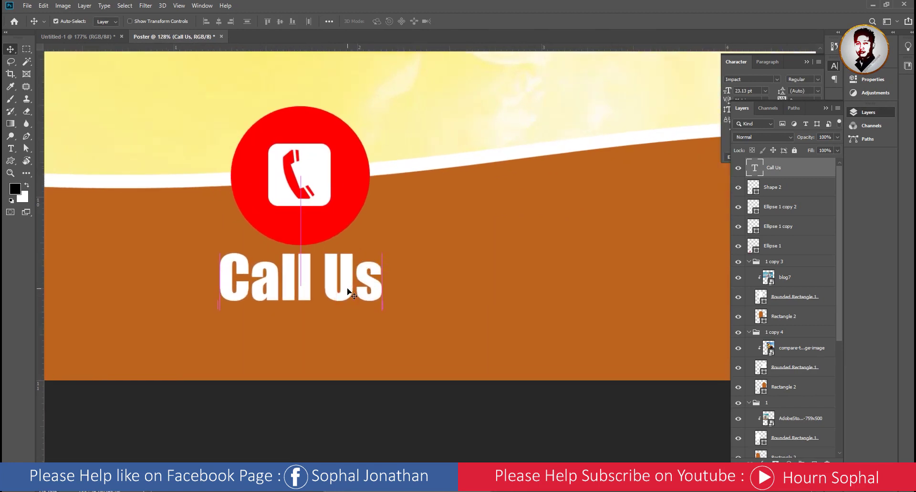
- Set the Call Us font to Myriad Pro Semibold
{"action": "left_click", "coordinate": [826, 108]}
{"action": "left_click", "coordinate": [763, 79]}
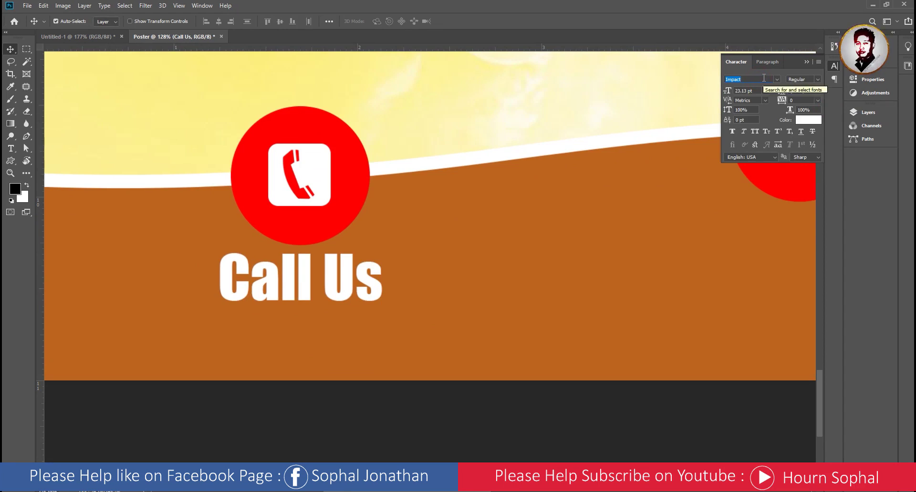
{"action": "type", "text": "my"}
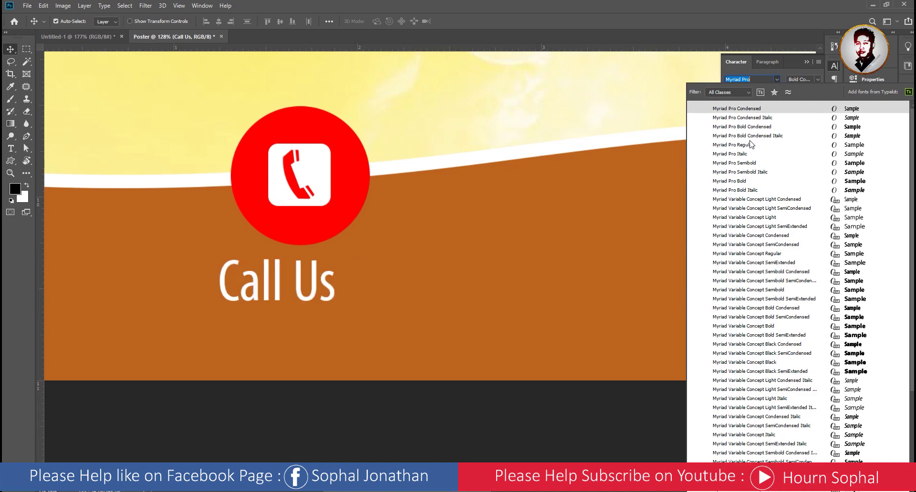
{"action": "left_click", "coordinate": [734, 164]}
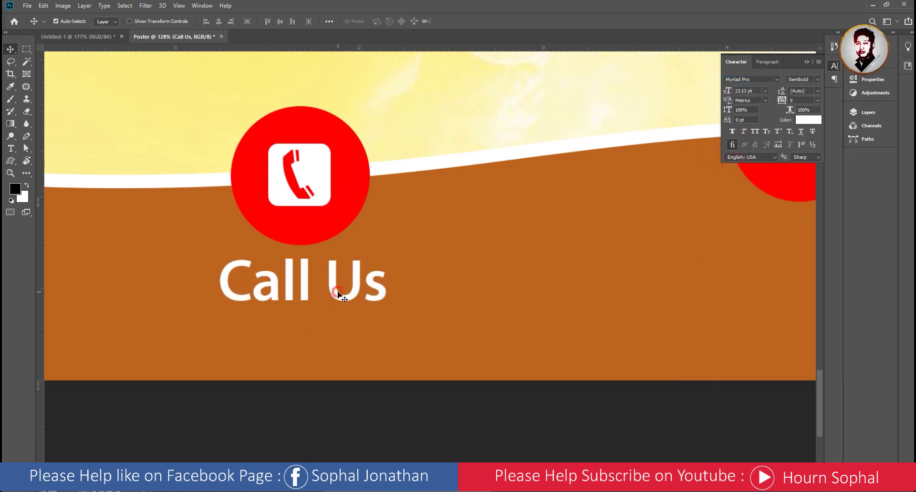
- Scale Call Us to about 69% under the circle and duplicate it below
{"action": "left_click_drag", "start_coordinate": [337, 295], "coordinate": [334, 290]}
{"action": "key", "text": "ctrl+t"}
{"action": "left_click_drag", "start_coordinate": [385, 313], "coordinate": [330, 285]}
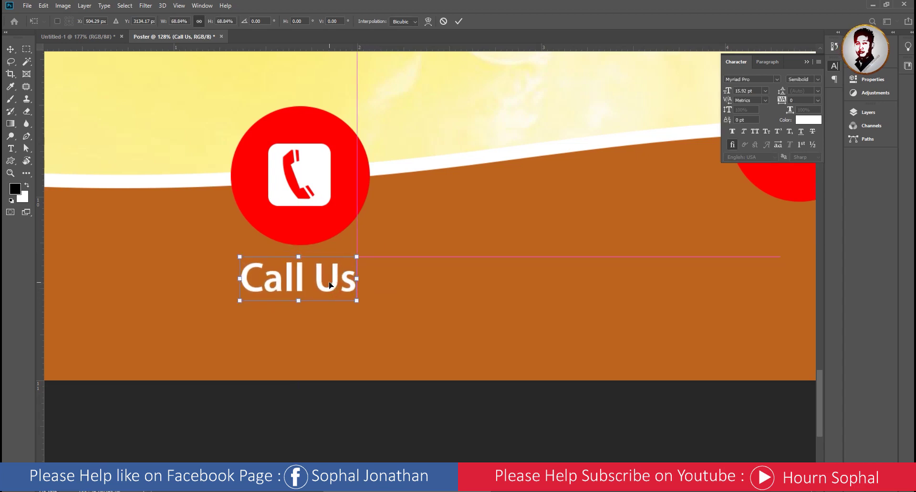
{"action": "key", "text": "Return"}
{"action": "left_click_drag", "start_coordinate": [333, 284], "coordinate": [338, 325], "text": "alt"}
- Retype the duplicated line beneath Call Us as the contact phone number
{"action": "double_click", "coordinate": [338, 324]}
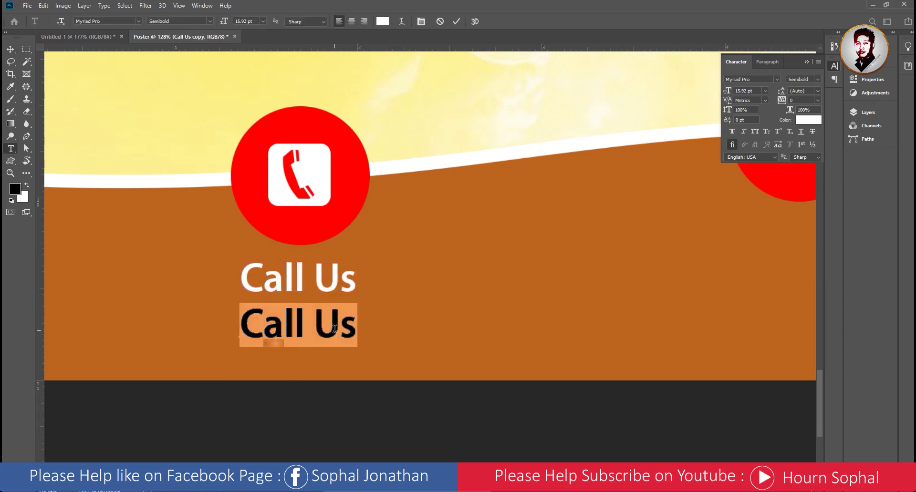
{"action": "type", "text": "+"}
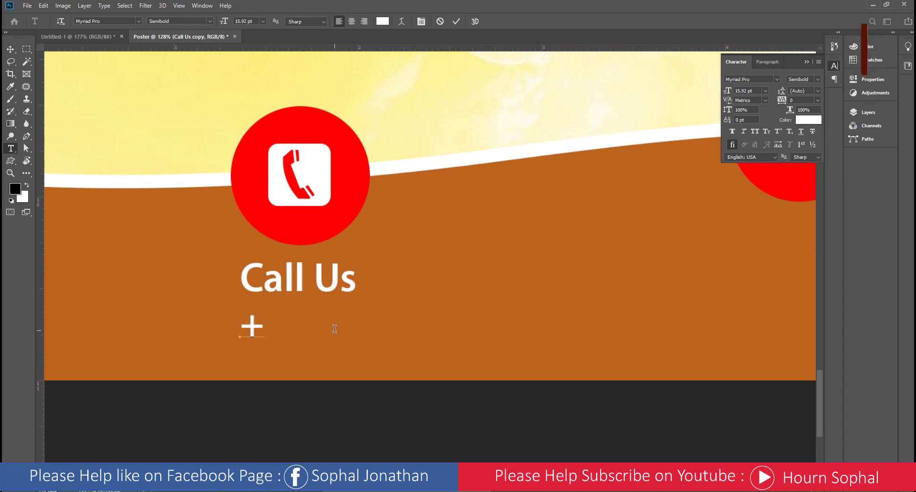
{"action": "type", "text": "885 "}
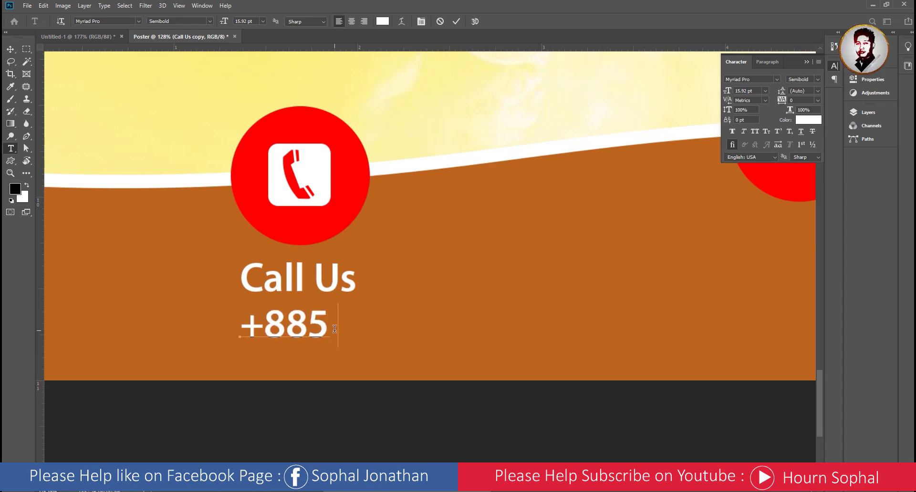
{"action": "type", "text": "09"}
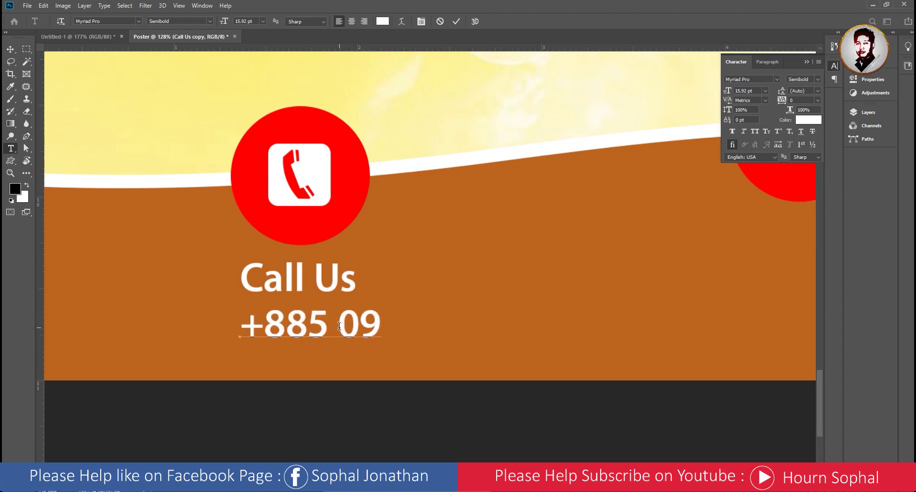
{"action": "type", "text": "8"}
{"action": "key", "text": "BackSpace"}
{"action": "key", "text": "BackSpace"}
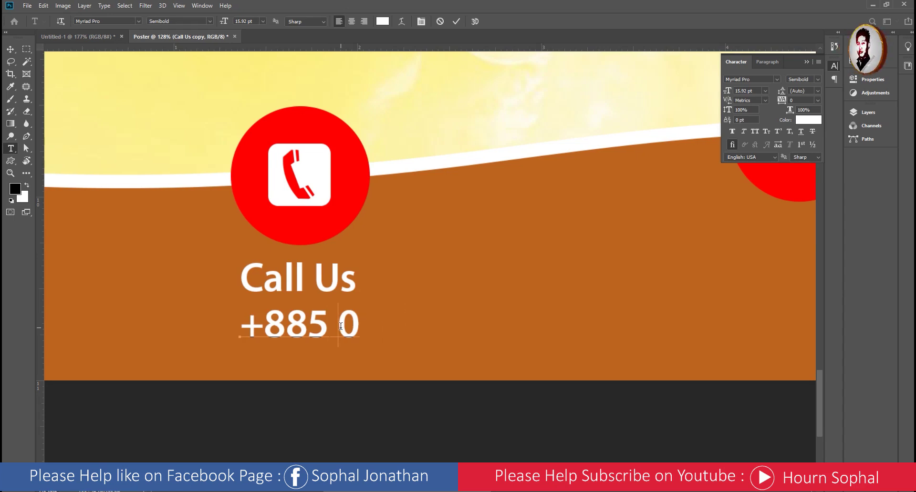
{"action": "key", "text": "BackSpace"}
{"action": "type", "text": "98"}
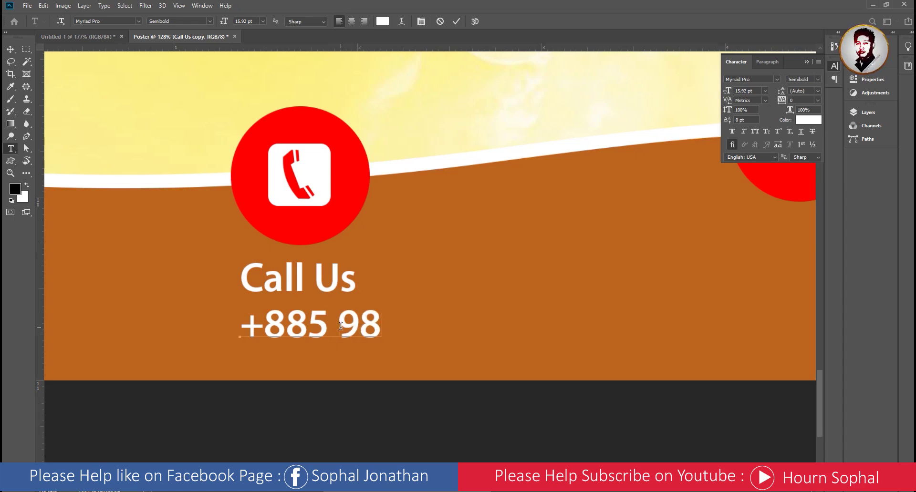
{"action": "type", "text": " 76 54 32"}
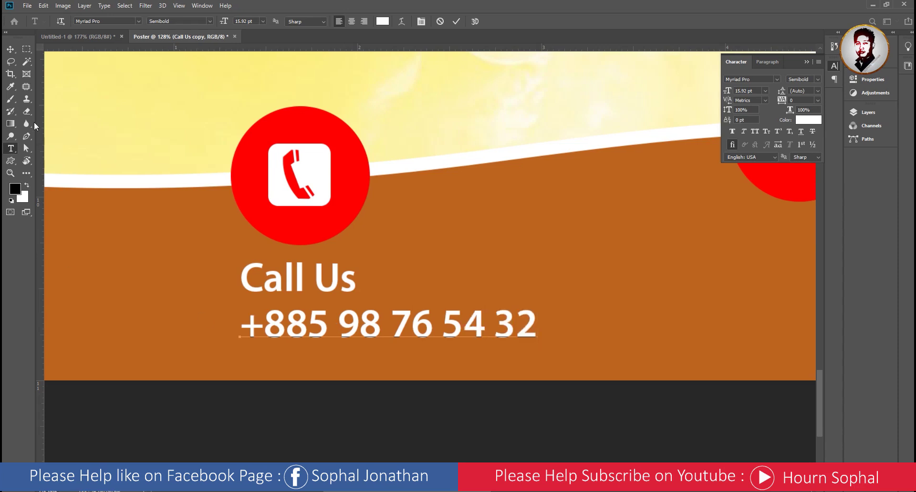
- Finish the phone number and center it under Call Us
{"action": "left_click", "coordinate": [10, 49]}
{"action": "scroll", "coordinate": [329, 315], "scroll_direction": "down", "scroll_amount": 3}
{"action": "left_click_drag", "start_coordinate": [330, 315], "coordinate": [284, 315]}
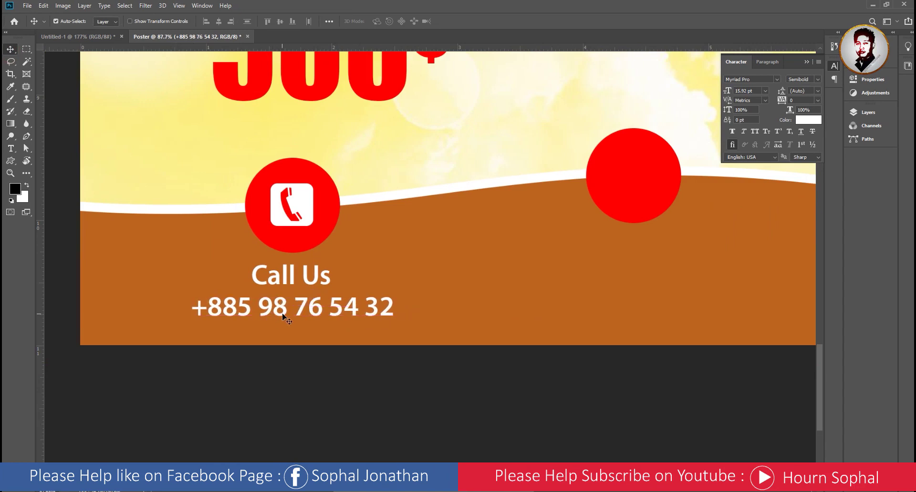
{"action": "scroll", "coordinate": [282, 314], "scroll_direction": "down", "scroll_amount": 2}
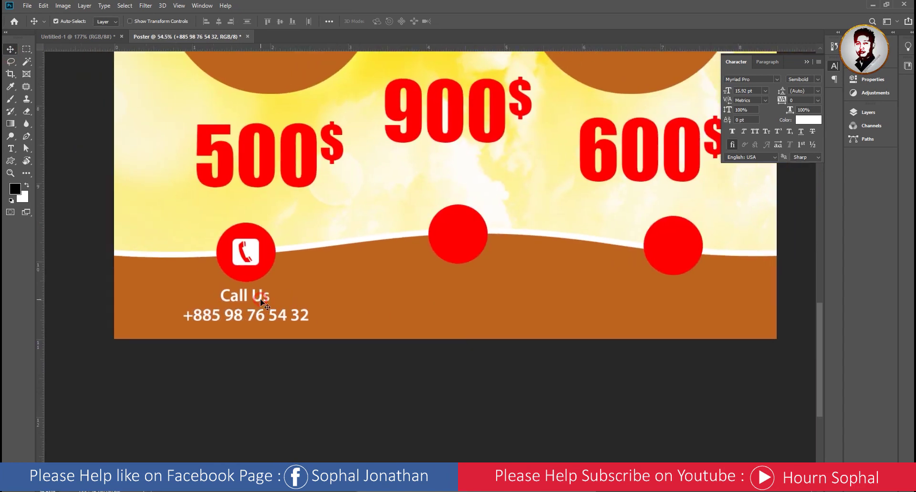
- Copy the phone icon, label and number to the middle red circle, raised about 34 px
{"action": "left_click", "coordinate": [250, 254]}
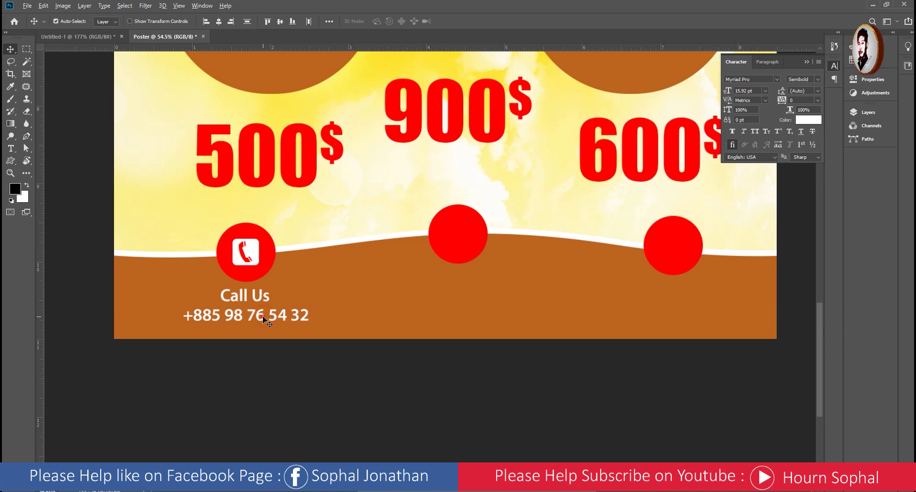
{"action": "left_click_drag", "start_coordinate": [264, 319], "coordinate": [479, 313]}
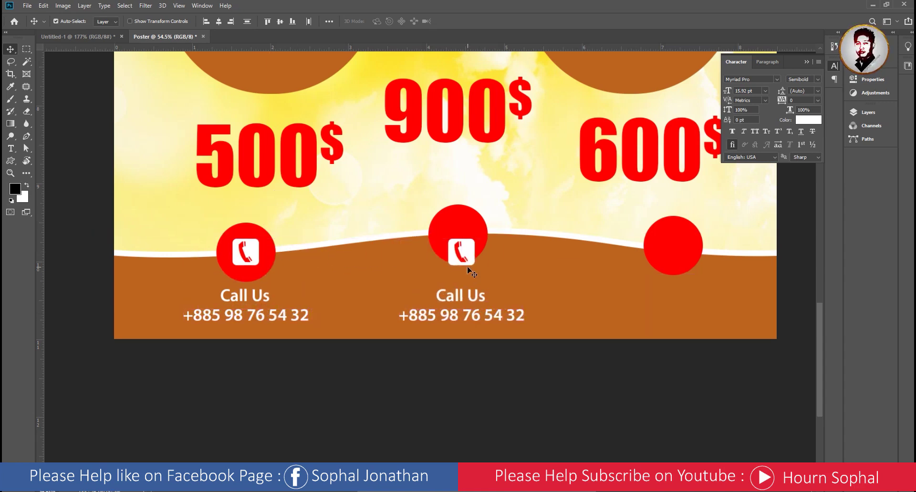
{"action": "left_click_drag", "start_coordinate": [470, 272], "coordinate": [470, 260]}
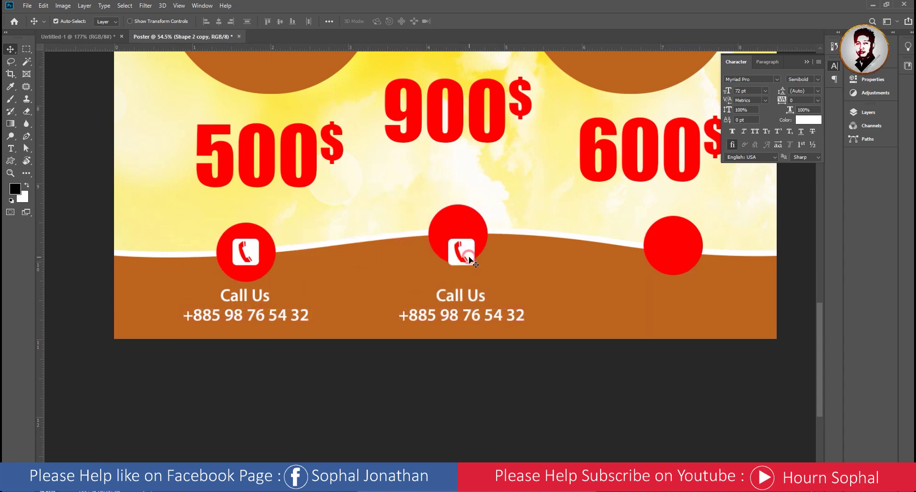
{"action": "left_click", "coordinate": [474, 322], "text": "shift"}
{"action": "left_click_drag", "start_coordinate": [475, 320], "coordinate": [474, 304]}
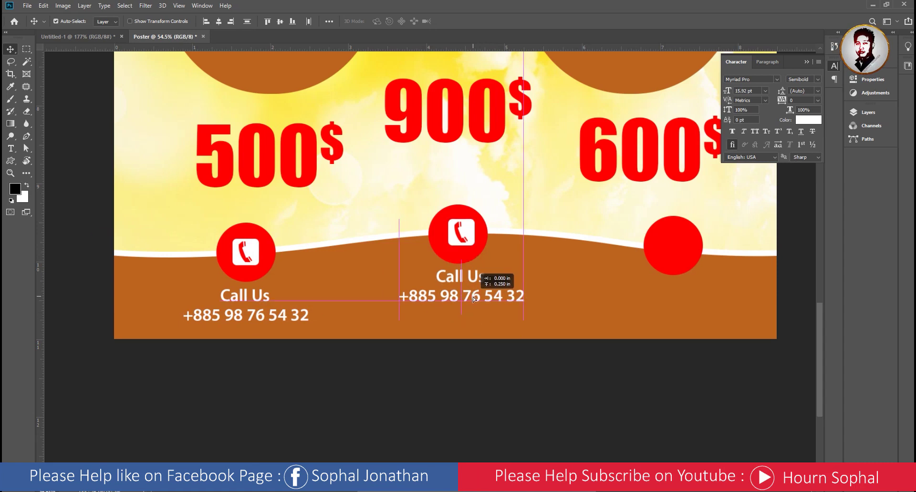
- Change the middle label to 'Visit Our Website' and center it
{"action": "key", "text": "t"}
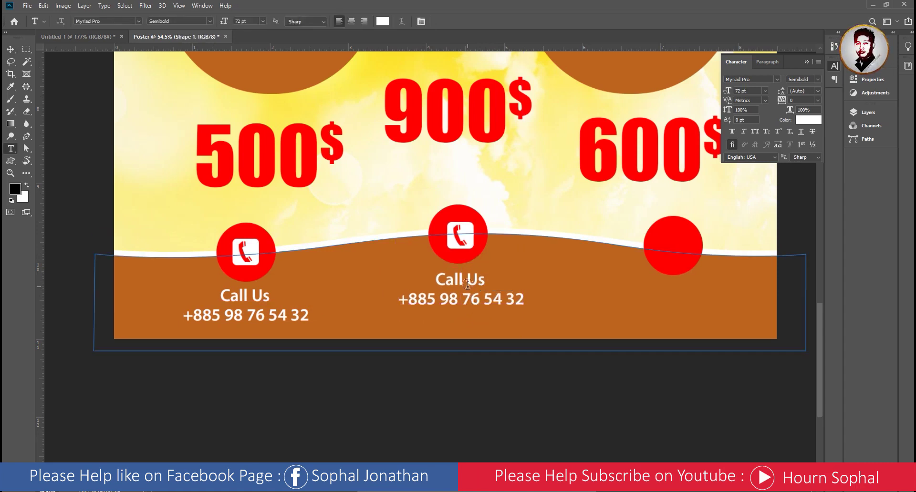
{"action": "left_click", "coordinate": [469, 283]}
{"action": "key", "text": "ctrl+Return"}
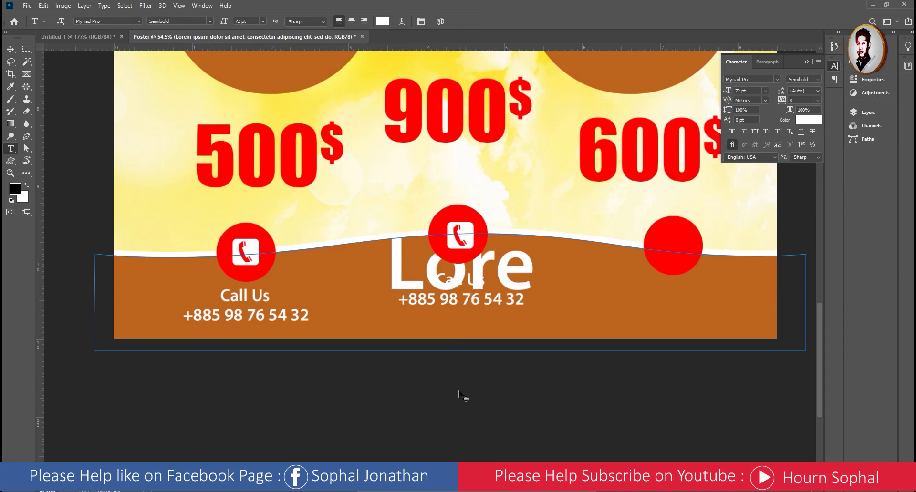
{"action": "key", "text": "ctrl+z"}
{"action": "left_click", "coordinate": [455, 282]}
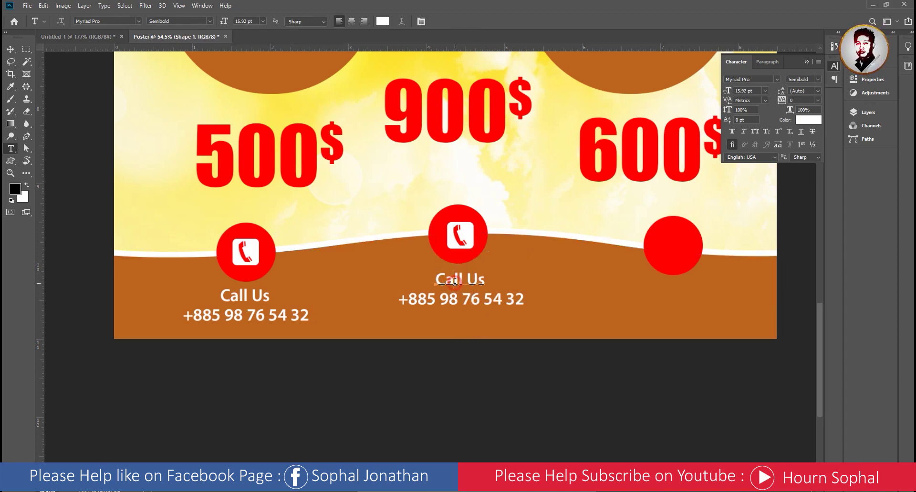
{"action": "key", "text": "ctrl+a"}
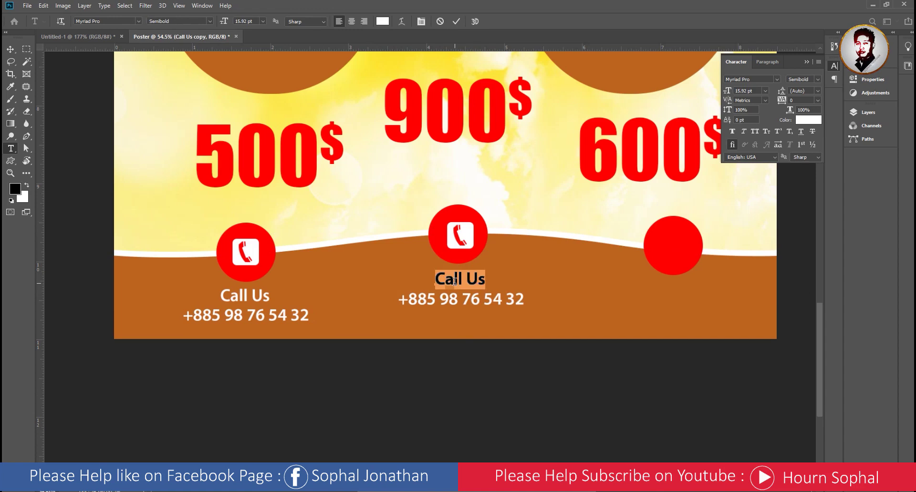
{"action": "type", "text": "V"}
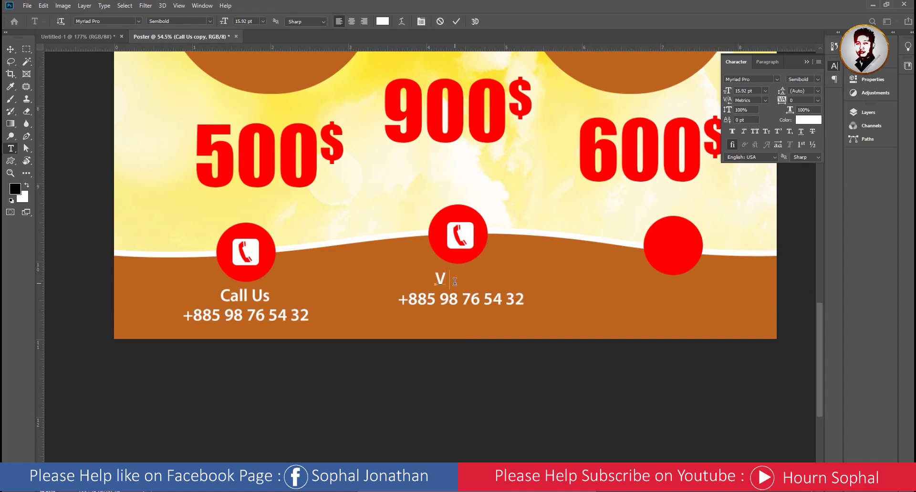
{"action": "type", "text": "isit our Webs"}
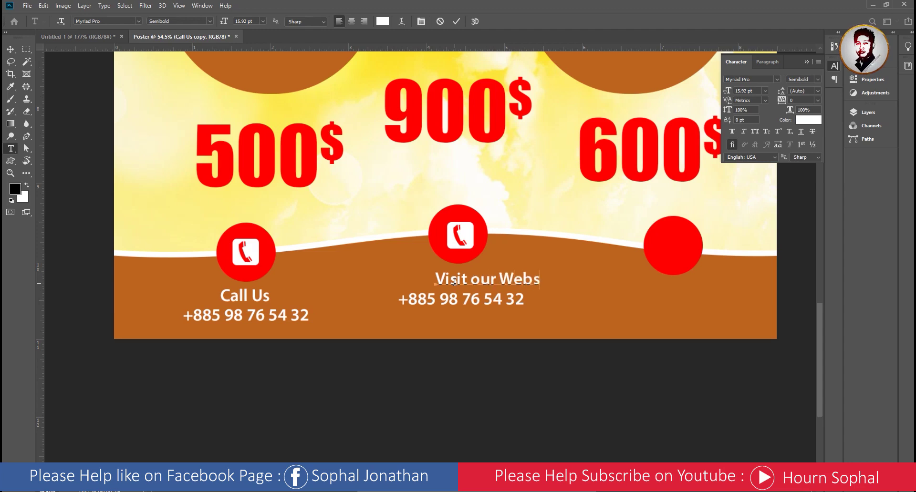
{"action": "left_click", "coordinate": [10, 49]}
{"action": "left_click_drag", "start_coordinate": [498, 282], "coordinate": [470, 282]}
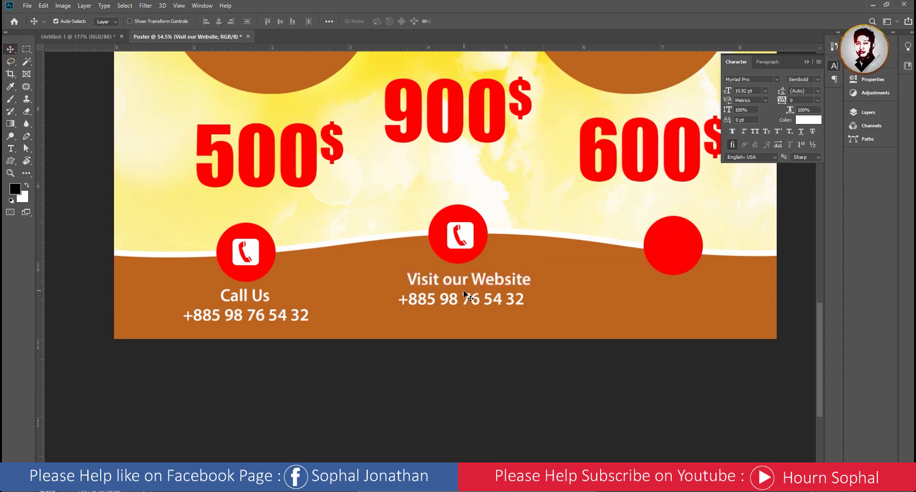
{"action": "key", "text": "t"}
{"action": "left_click", "coordinate": [454, 284]}
{"action": "type", "text": "O"}
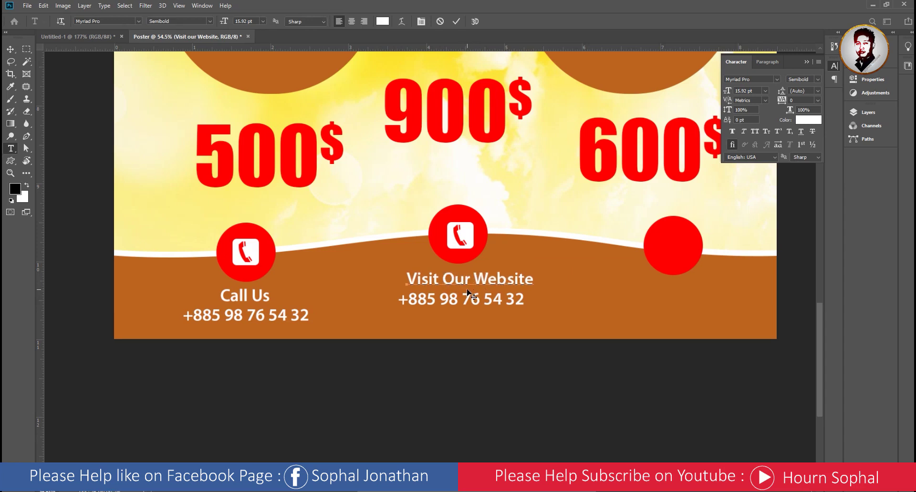
{"action": "left_click", "coordinate": [10, 49]}
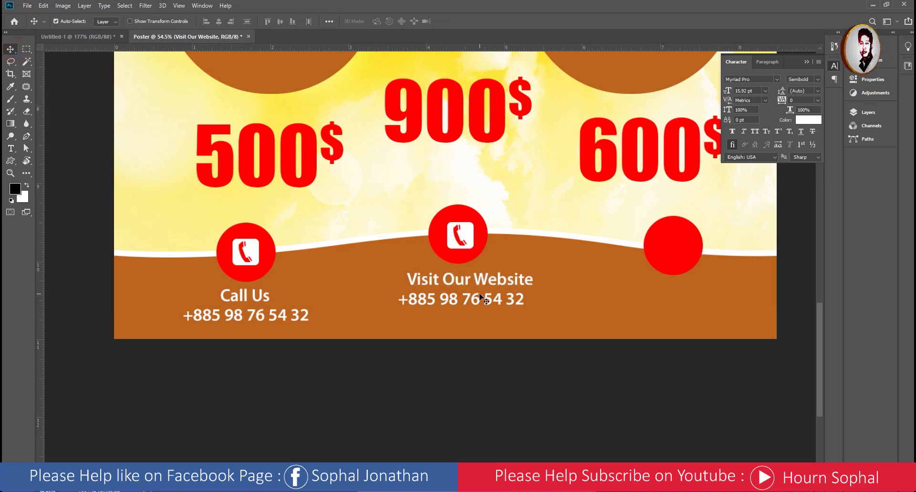
{"action": "left_click_drag", "start_coordinate": [479, 296], "coordinate": [488, 295]}
{"action": "key", "text": "t"}
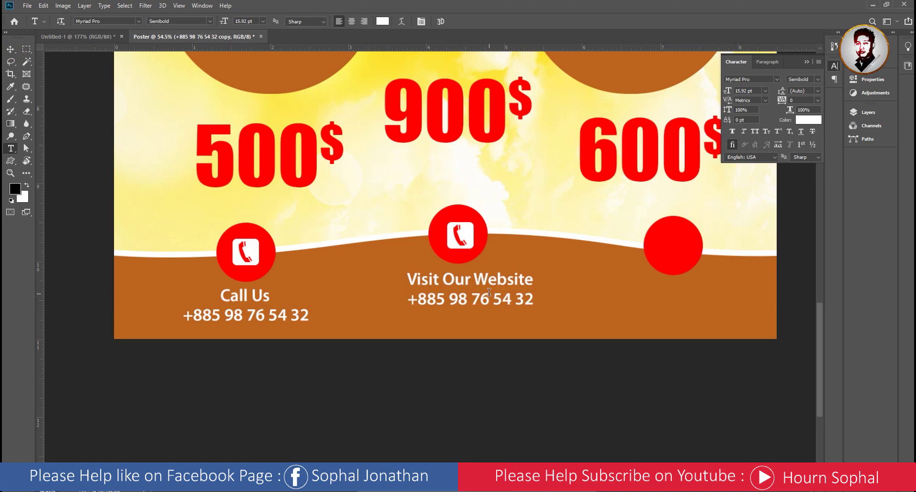
{"action": "left_click", "coordinate": [488, 294]}
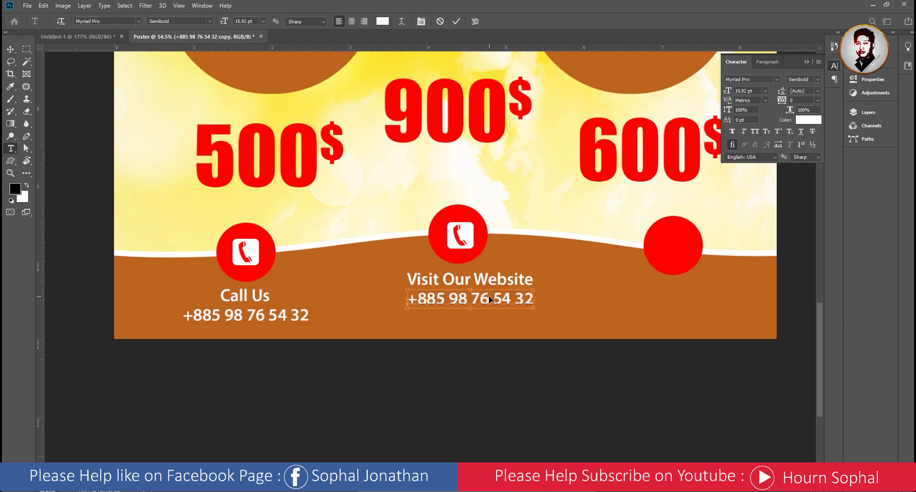
{"action": "key", "text": "ctrl+a"}
{"action": "type", "text": "www"}
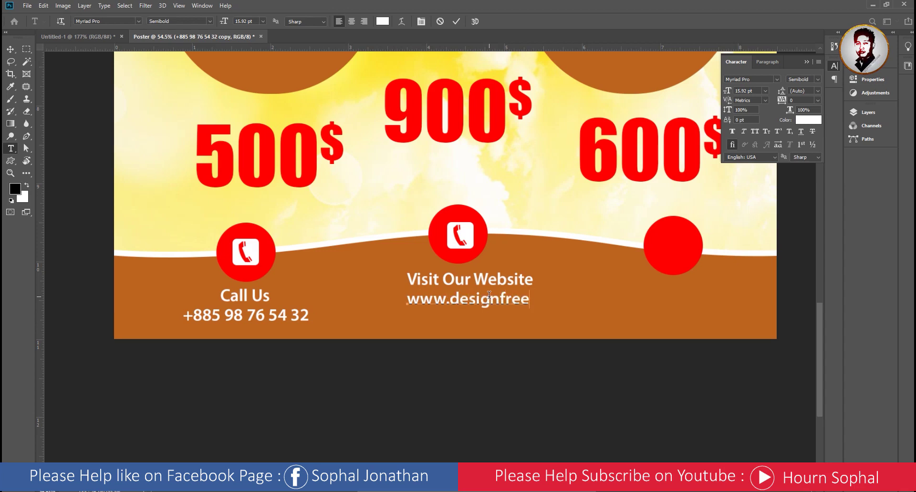
{"action": "type", "text": ".com"}
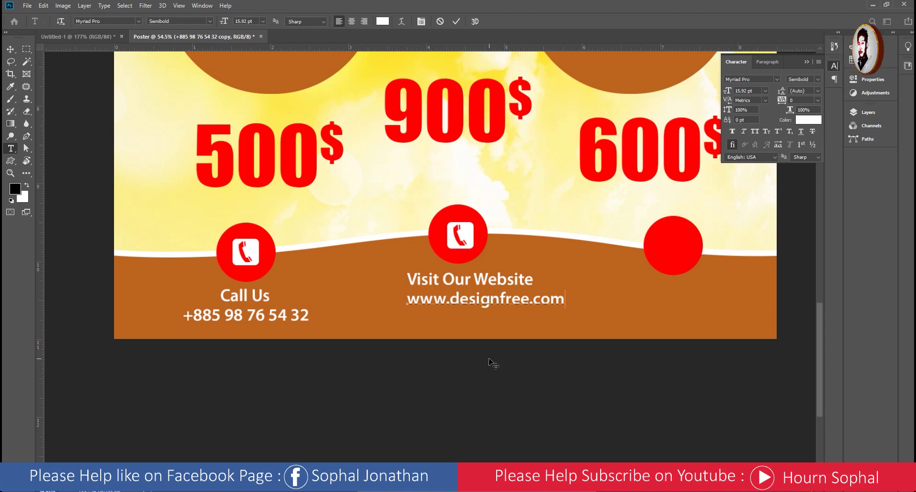
{"action": "left_click", "coordinate": [10, 49]}
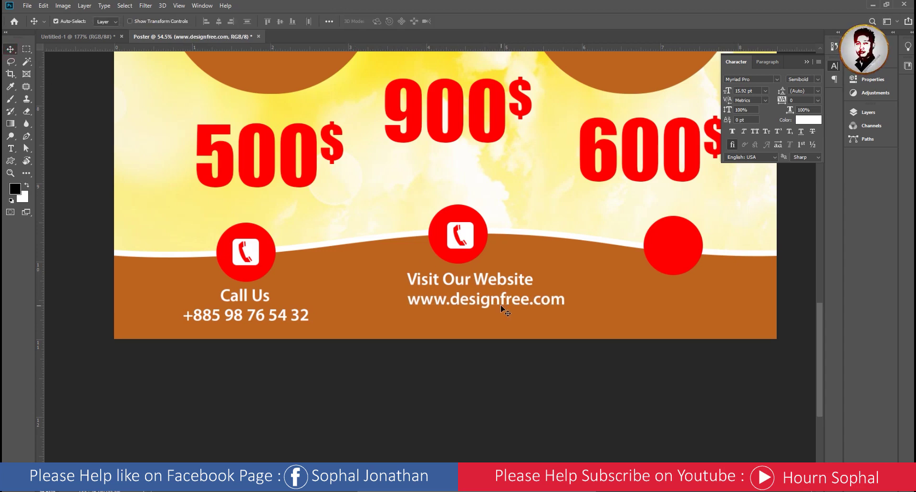
- Copy the Call Us text block under the right-hand red circle
{"action": "left_click_drag", "start_coordinate": [599, 306], "coordinate": [411, 307]}
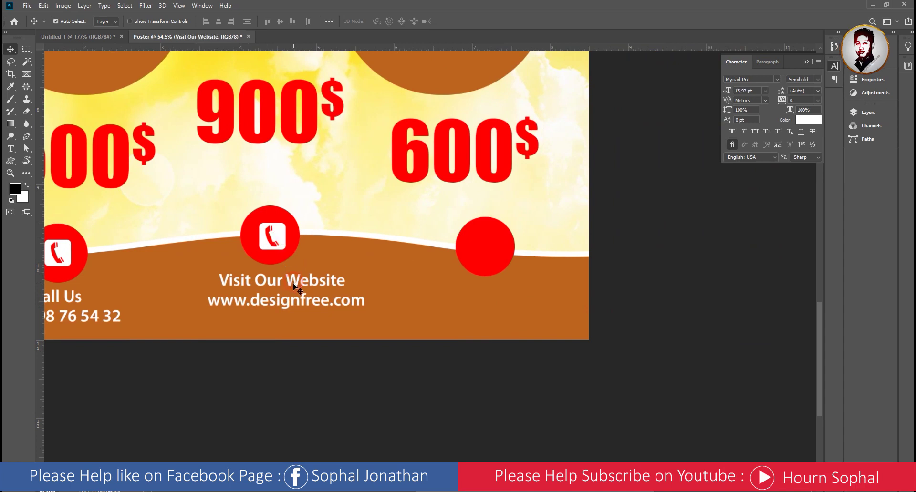
{"action": "left_click_drag", "start_coordinate": [300, 301], "coordinate": [484, 303]}
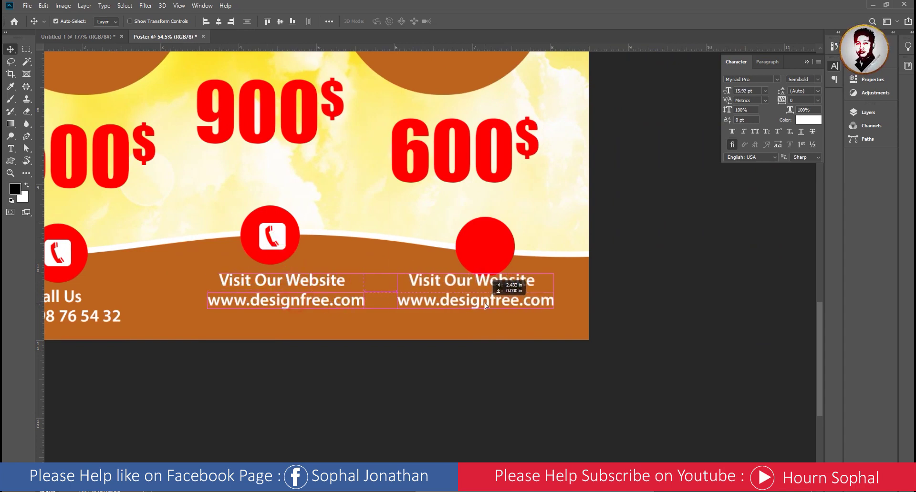
{"action": "key", "text": "ctrl+z"}
{"action": "left_click_drag", "start_coordinate": [180, 307], "coordinate": [353, 301]}
{"action": "left_click", "coordinate": [224, 301]}
{"action": "left_click_drag", "start_coordinate": [233, 319], "coordinate": [663, 309]}
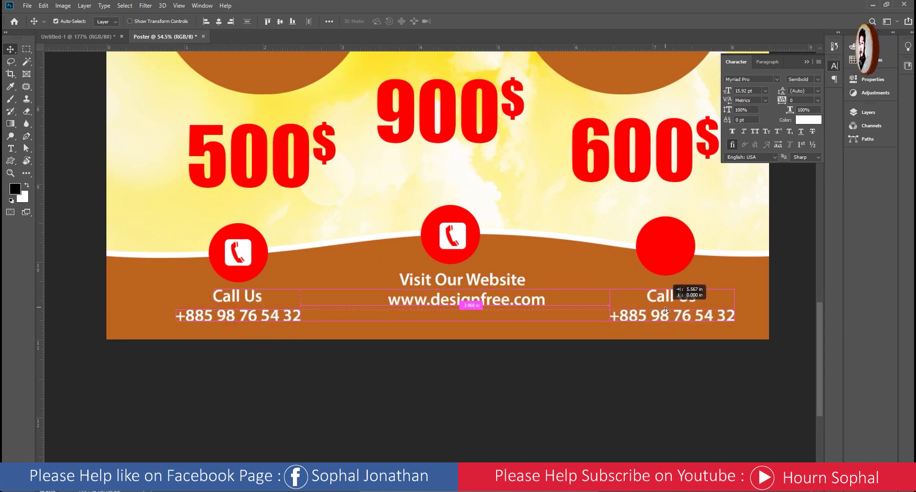
- Copy the phone icon into the right-hand red circle
{"action": "left_click_drag", "start_coordinate": [662, 308], "coordinate": [565, 322]}
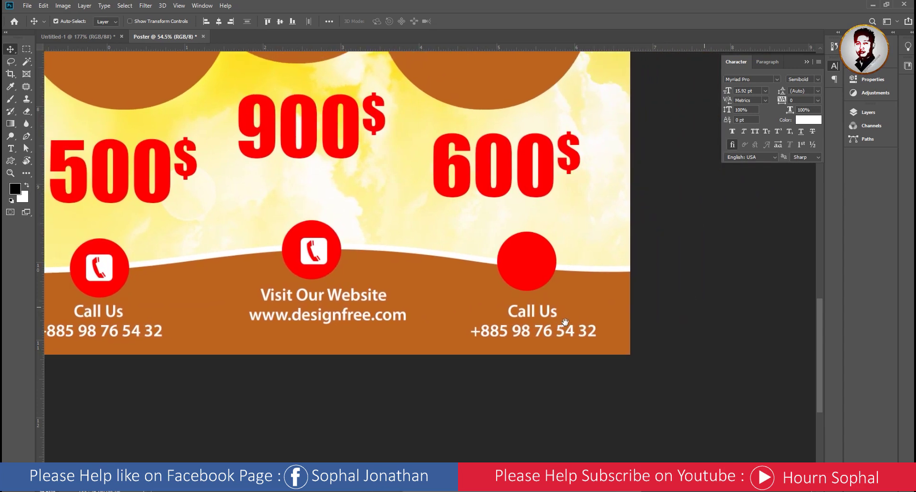
{"action": "left_click_drag", "start_coordinate": [110, 265], "coordinate": [533, 267]}
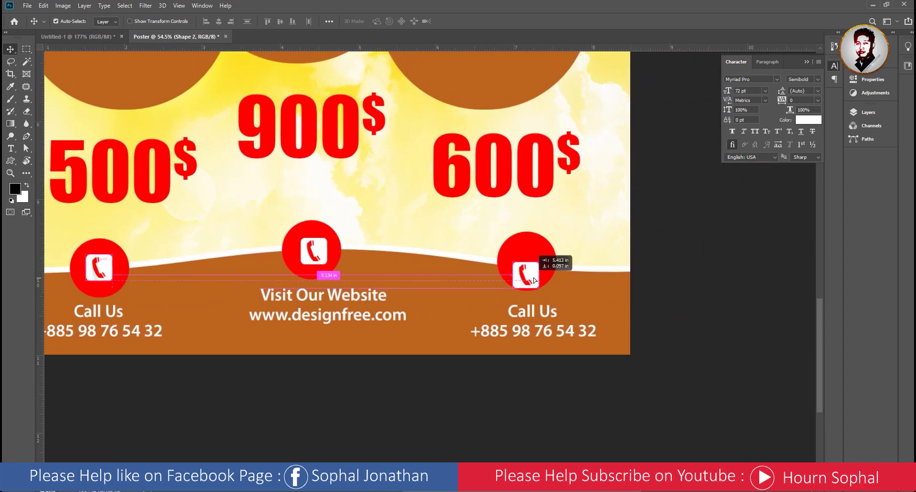
{"action": "left_click_drag", "start_coordinate": [578, 321], "coordinate": [562, 291]}
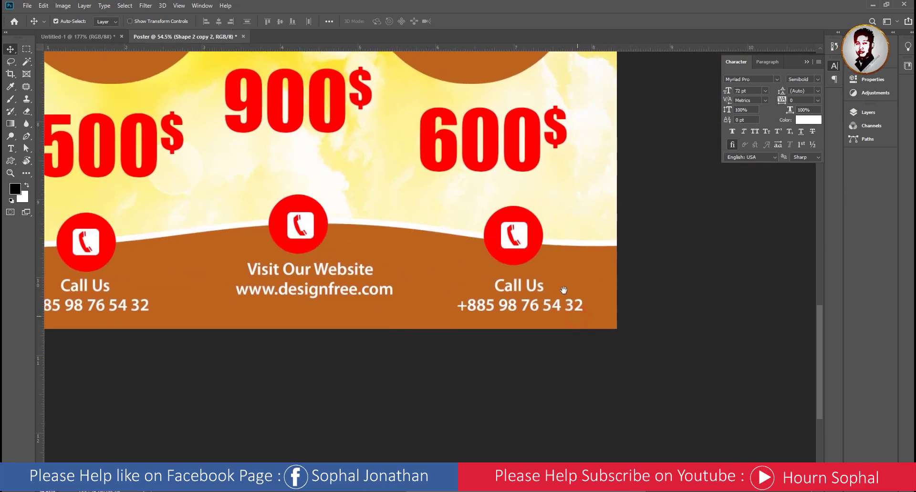
- Change the right block's label from Call Us to 'Visit Us'
{"action": "key", "text": "t"}
{"action": "triple_click", "coordinate": [534, 290]}
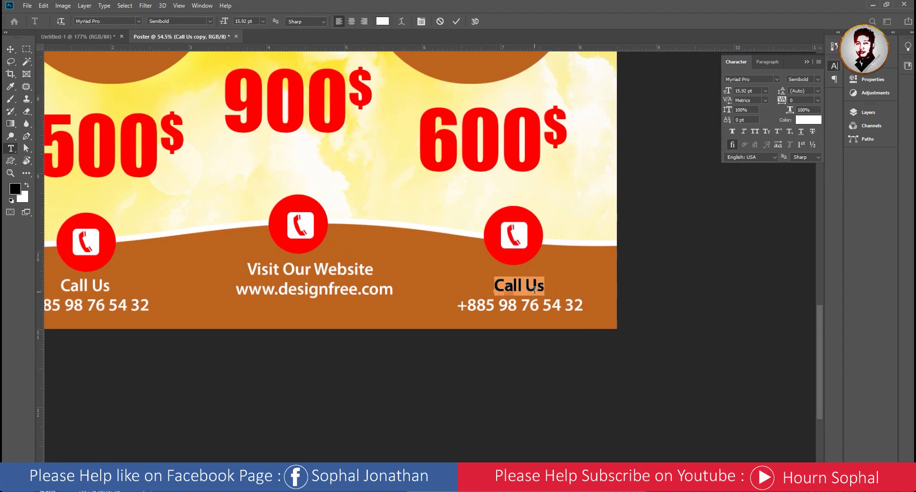
{"action": "type", "text": "Vis"}
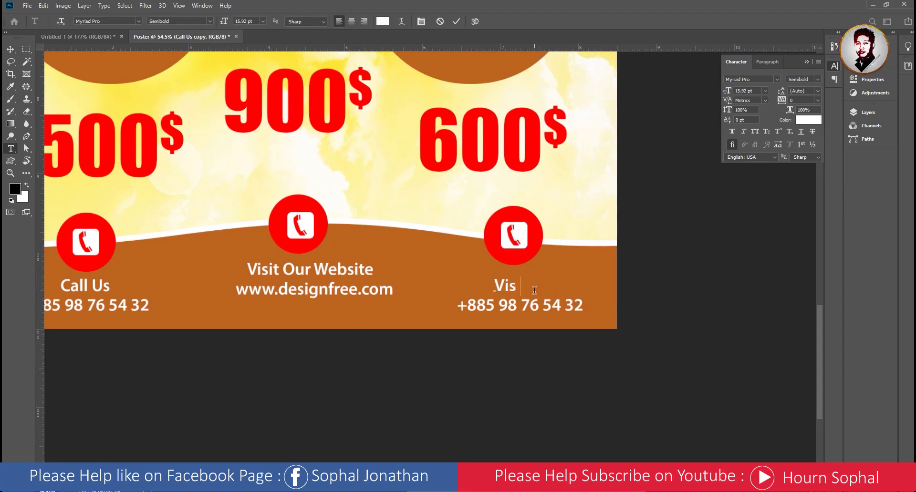
{"action": "type", "text": "it Us"}
{"action": "left_click", "coordinate": [7, 50]}
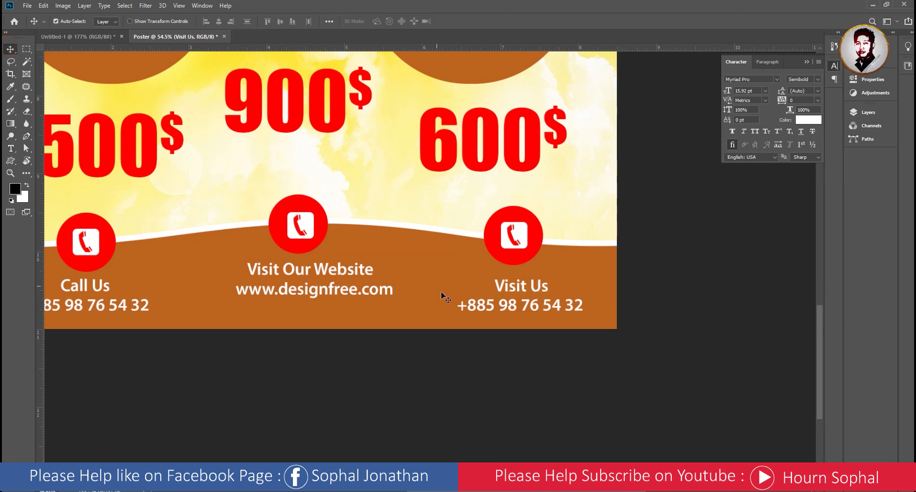
{"action": "scroll", "coordinate": [521, 310], "scroll_direction": "down", "scroll_amount": 2}
{"action": "scroll", "coordinate": [482, 255], "scroll_direction": "down", "scroll_amount": 2}
{"action": "scroll", "coordinate": [482, 255], "scroll_direction": "up", "scroll_amount": 1}
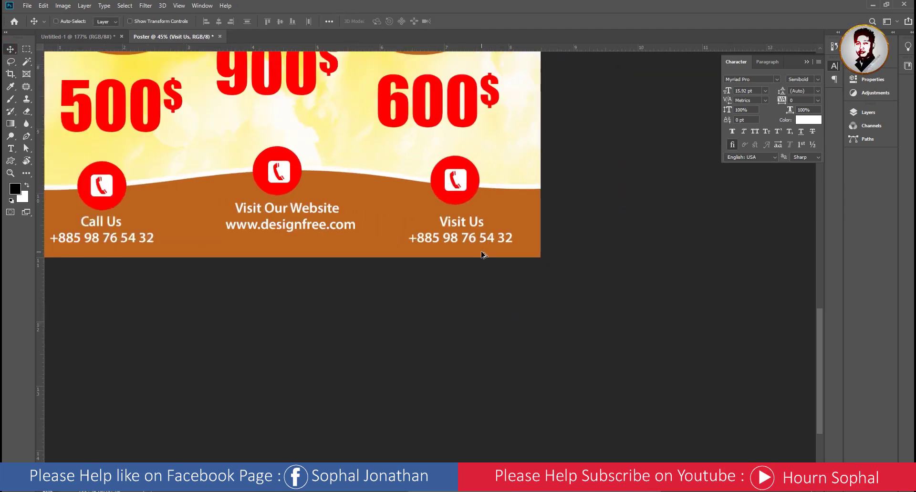
{"action": "scroll", "coordinate": [473, 251], "scroll_direction": "up", "scroll_amount": 1}
- Replace the right block's phone number with FB.com/designfree
{"action": "left_click", "coordinate": [461, 239]}
{"action": "double_click", "coordinate": [460, 237]}
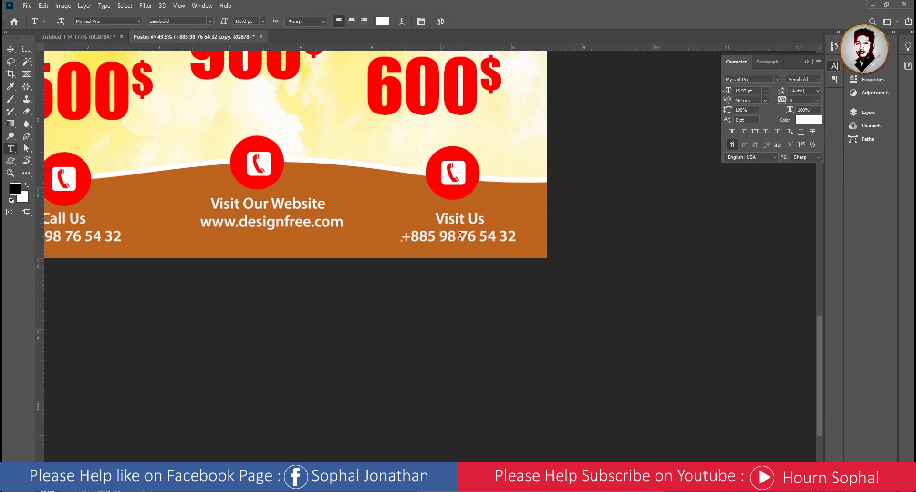
{"action": "key", "text": "ctrl+a"}
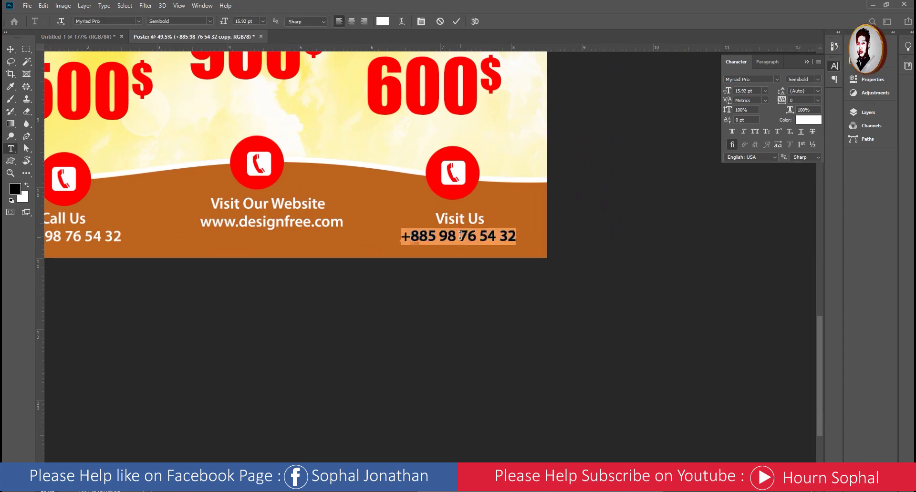
{"action": "type", "text": "FB."}
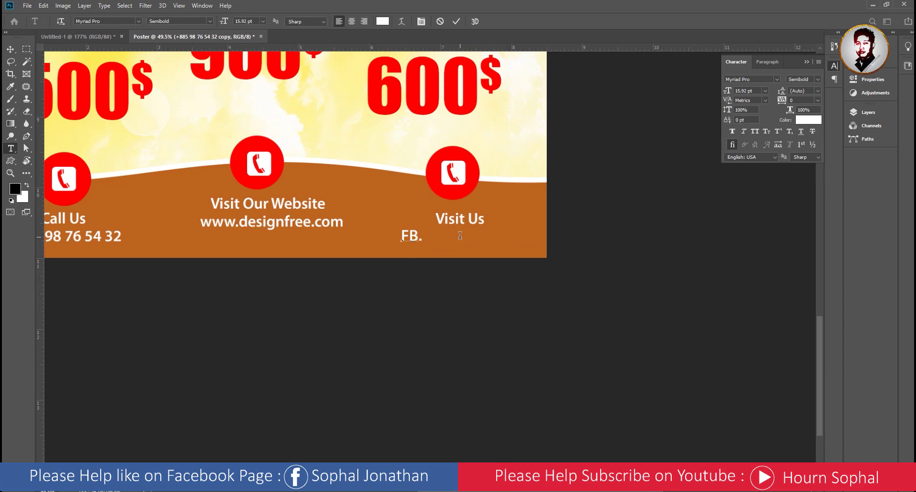
{"action": "type", "text": "com/"}
{"action": "type", "text": "design"}
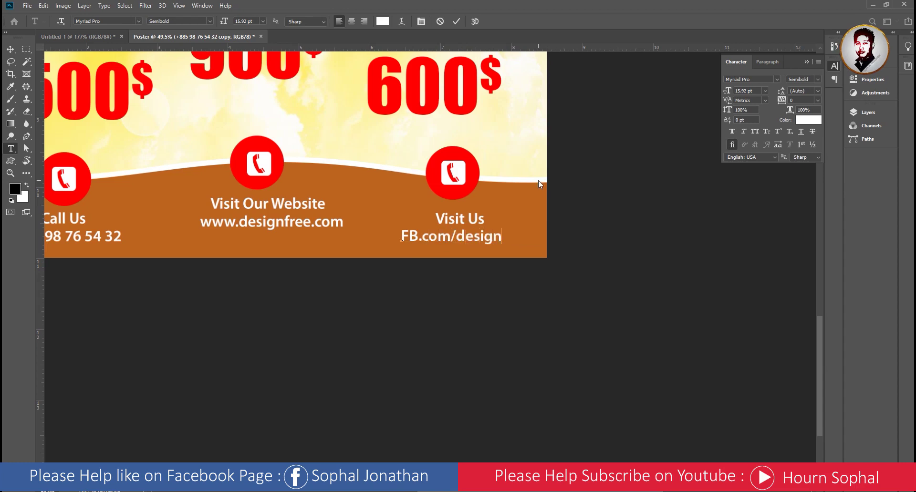
{"action": "type", "text": "free"}
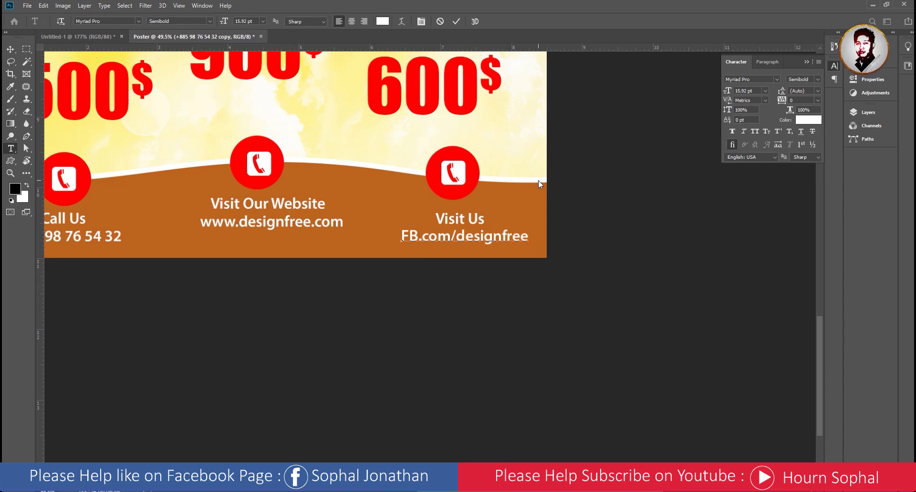
{"action": "left_click", "coordinate": [7, 49]}
{"action": "scroll", "coordinate": [449, 301], "scroll_direction": "down", "scroll_amount": 3}
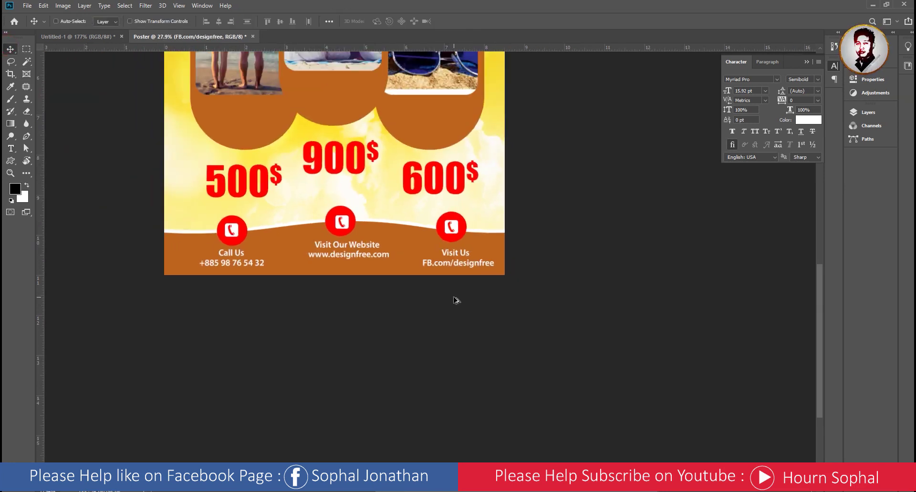
{"action": "scroll", "coordinate": [414, 288], "scroll_direction": "down", "scroll_amount": 2}
{"action": "scroll", "coordinate": [463, 329], "scroll_direction": "up", "scroll_amount": 1}
{"action": "scroll", "coordinate": [463, 329], "scroll_direction": "up", "scroll_amount": 1}
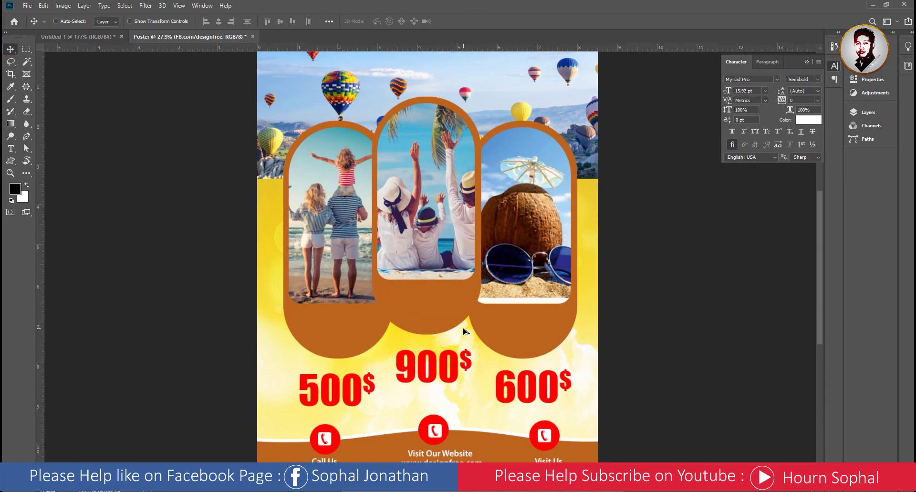
{"action": "scroll", "coordinate": [447, 269], "scroll_direction": "up", "scroll_amount": 1}
{"action": "scroll", "coordinate": [446, 269], "scroll_direction": "down", "scroll_amount": 1}
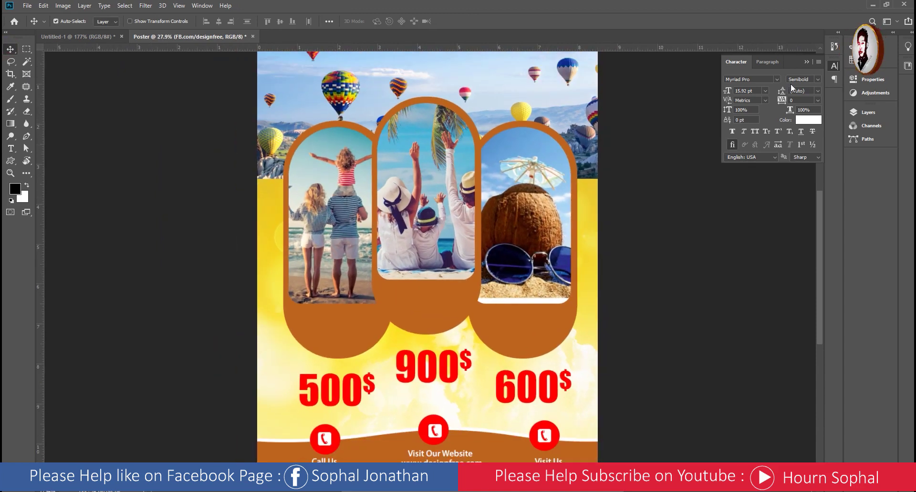
{"action": "left_click", "coordinate": [807, 62]}
{"action": "scroll", "coordinate": [451, 238], "scroll_direction": "up", "scroll_amount": 1}
{"action": "left_click_drag", "start_coordinate": [452, 239], "coordinate": [437, 191]}
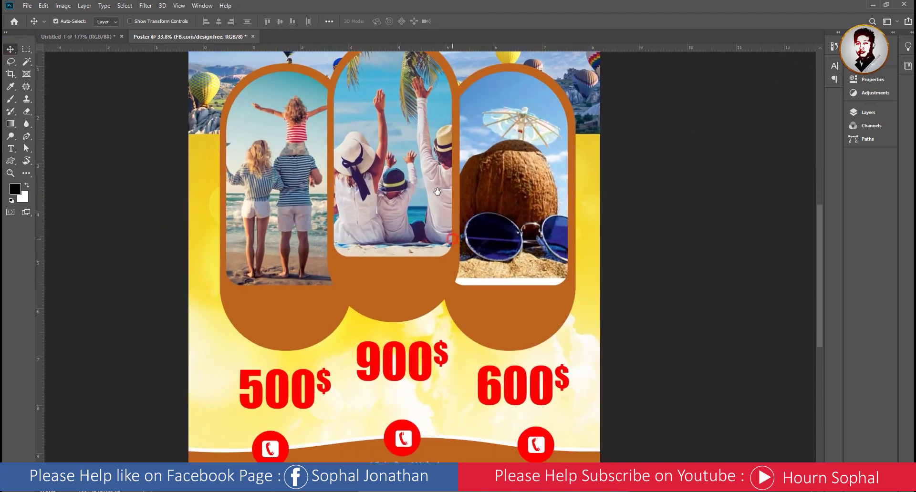
{"action": "left_click_drag", "start_coordinate": [430, 221], "coordinate": [437, 247]}
{"action": "scroll", "coordinate": [395, 332], "scroll_direction": "up", "scroll_amount": 1}
{"action": "left_click_drag", "start_coordinate": [392, 328], "coordinate": [412, 325]}
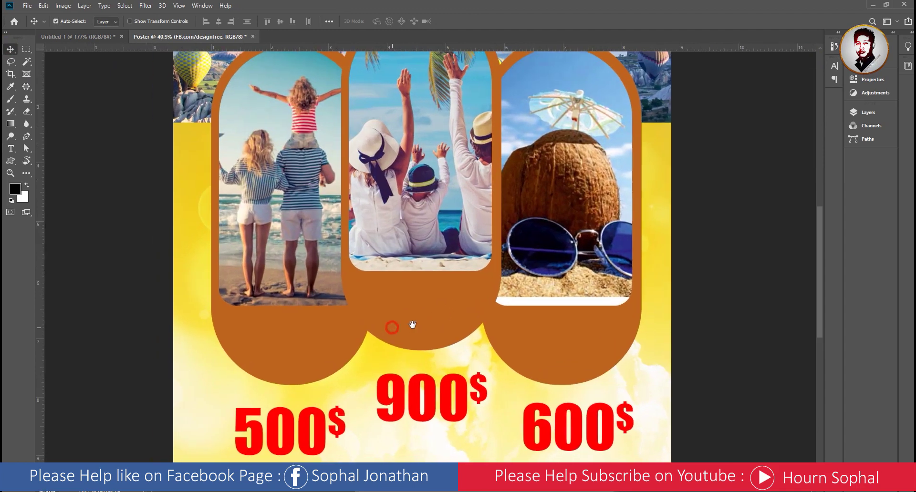
{"action": "left_click", "coordinate": [77, 37]}
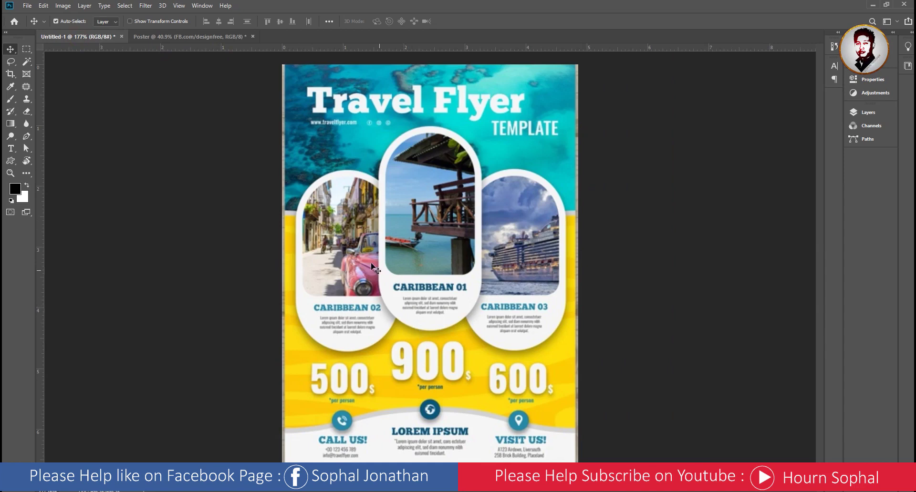
{"action": "left_click", "coordinate": [176, 37]}
- Select the three arch frame rectangle layers together in the Layers list
{"action": "left_click", "coordinate": [315, 344]}
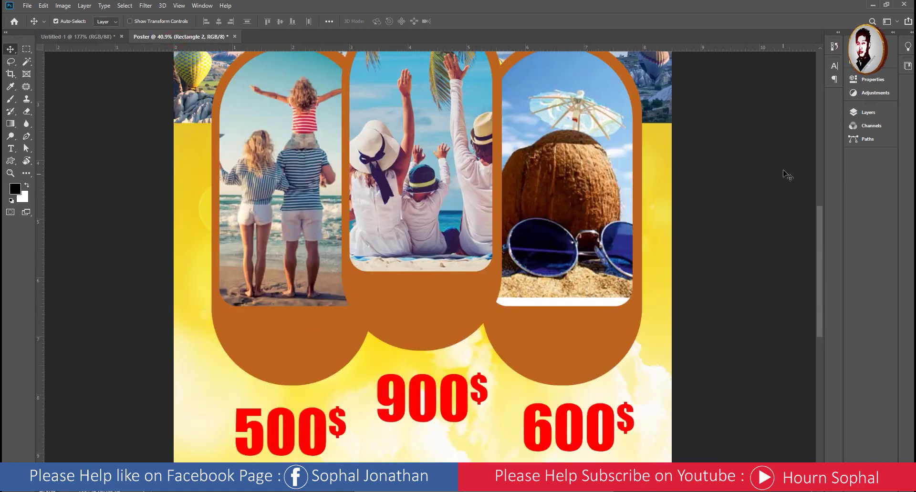
{"action": "left_click", "coordinate": [865, 113]}
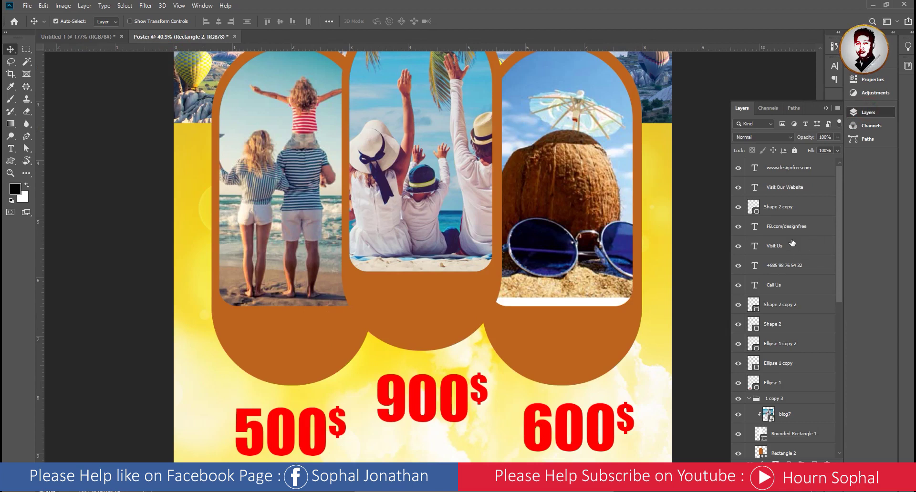
{"action": "scroll", "coordinate": [792, 241], "scroll_direction": "down", "scroll_amount": 5}
{"action": "scroll", "coordinate": [791, 287], "scroll_direction": "down", "scroll_amount": 5}
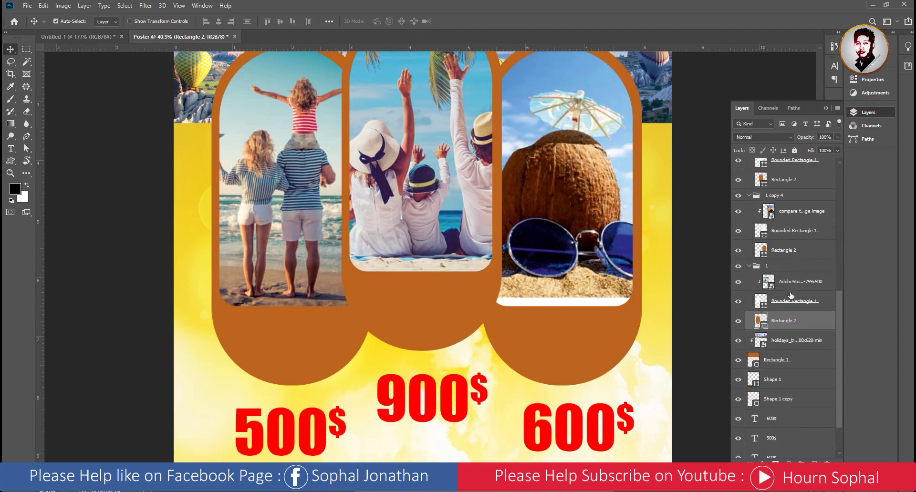
{"action": "left_click", "coordinate": [764, 250]}
{"action": "left_click", "coordinate": [770, 182], "text": "ctrl"}
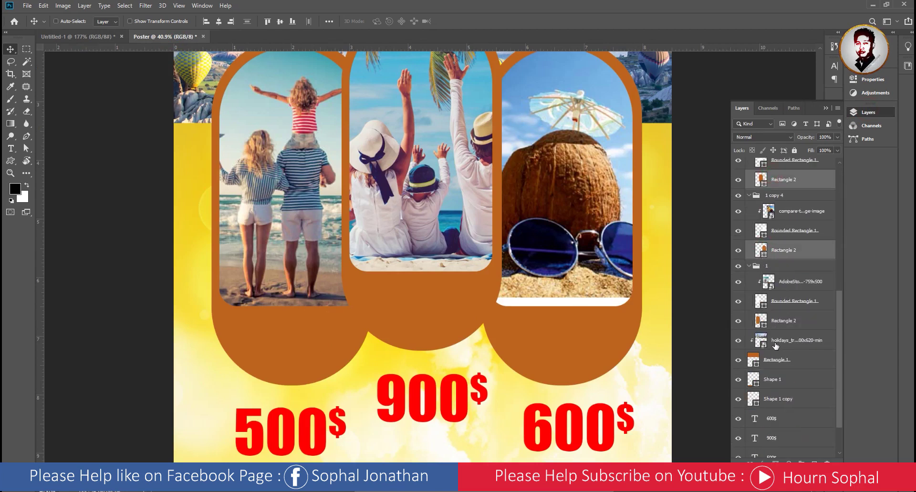
{"action": "left_click", "coordinate": [774, 324], "text": "ctrl"}
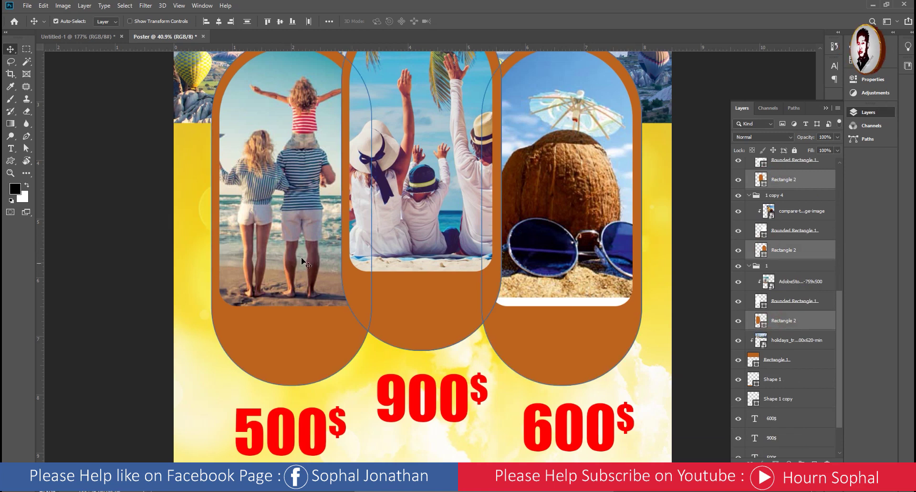
- Change the three arch frames' fill from brown to white, with prices and footer in view
{"action": "left_click", "coordinate": [11, 161]}
{"action": "left_click", "coordinate": [109, 21]}
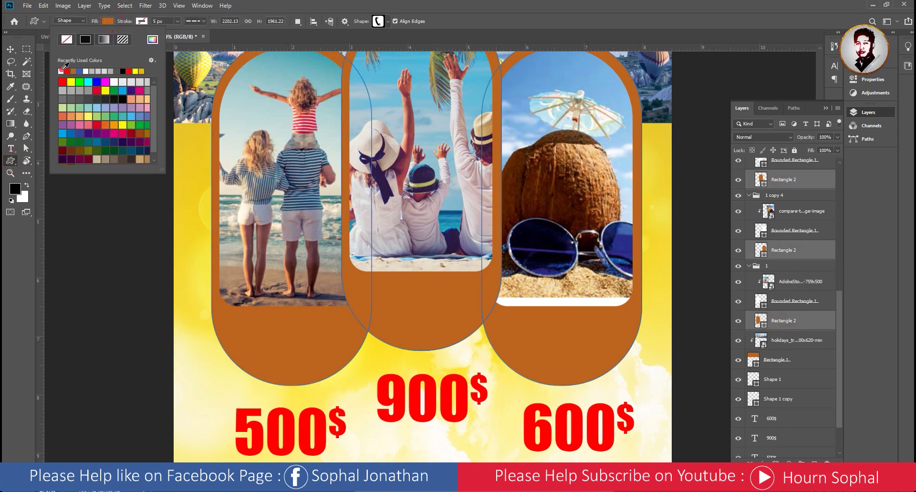
{"action": "left_click", "coordinate": [62, 71]}
{"action": "left_click", "coordinate": [11, 50]}
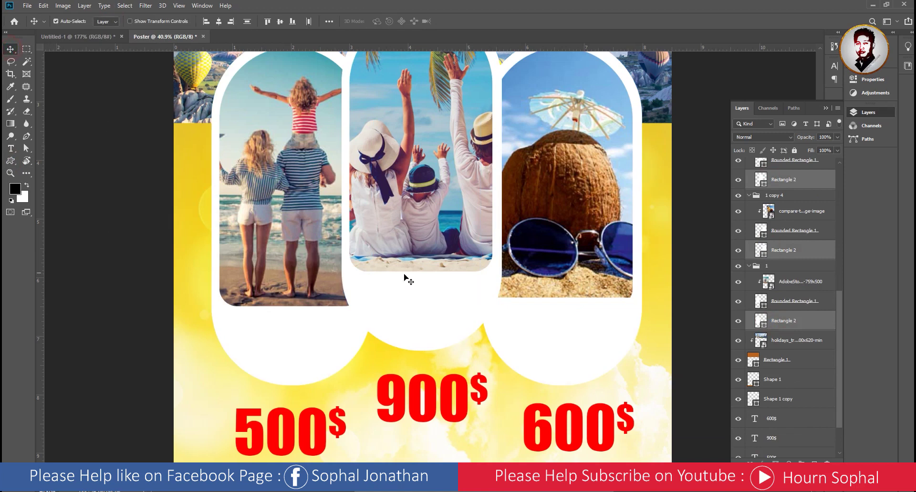
{"action": "key", "text": "ctrl+0"}
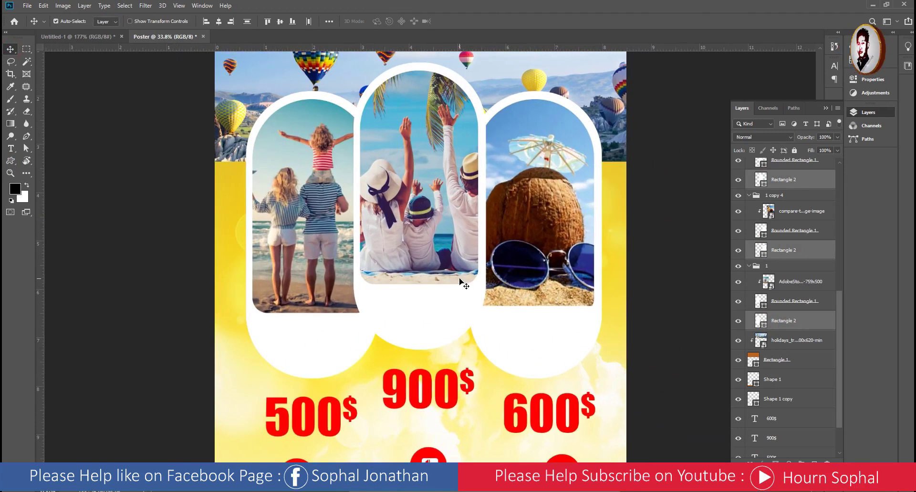
{"action": "scroll", "coordinate": [462, 287], "scroll_direction": "up", "scroll_amount": 1}
{"action": "scroll", "coordinate": [461, 325], "scroll_direction": "up", "scroll_amount": 1}
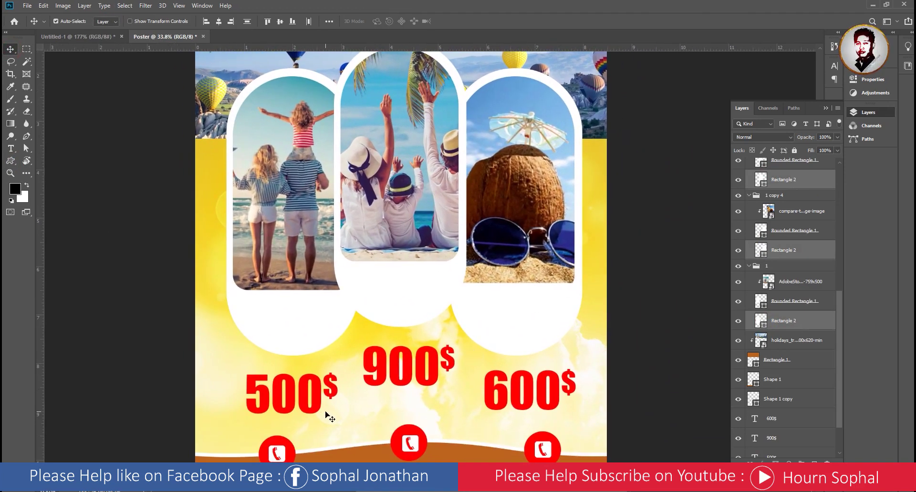
{"action": "scroll", "coordinate": [423, 444], "scroll_direction": "down", "scroll_amount": 2}
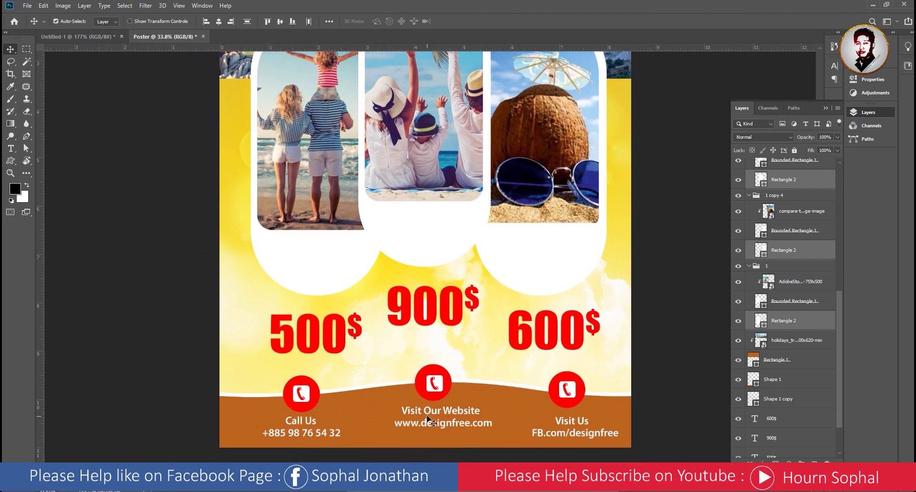
- Copy the Visit Our Website text into the left arch and colour it black (000000)
{"action": "left_click", "coordinate": [432, 415]}
{"action": "left_click_drag", "start_coordinate": [432, 415], "coordinate": [304, 261]}
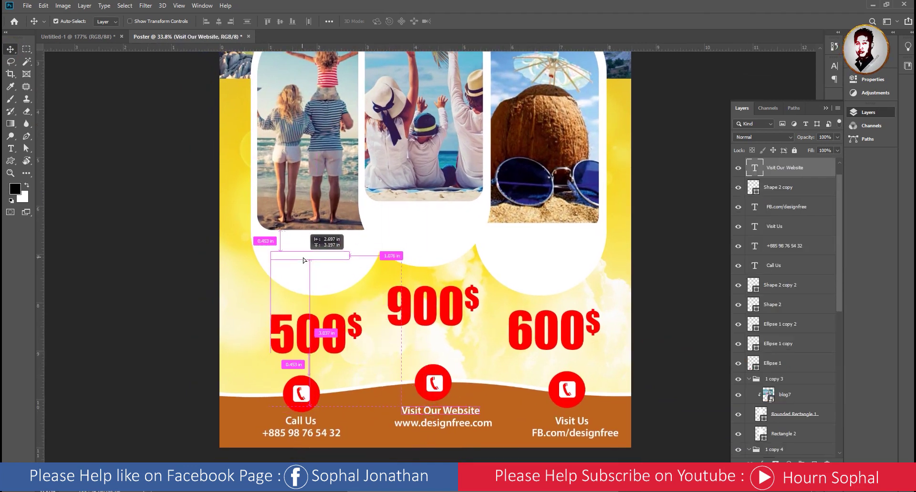
{"action": "double_click", "coordinate": [755, 167]}
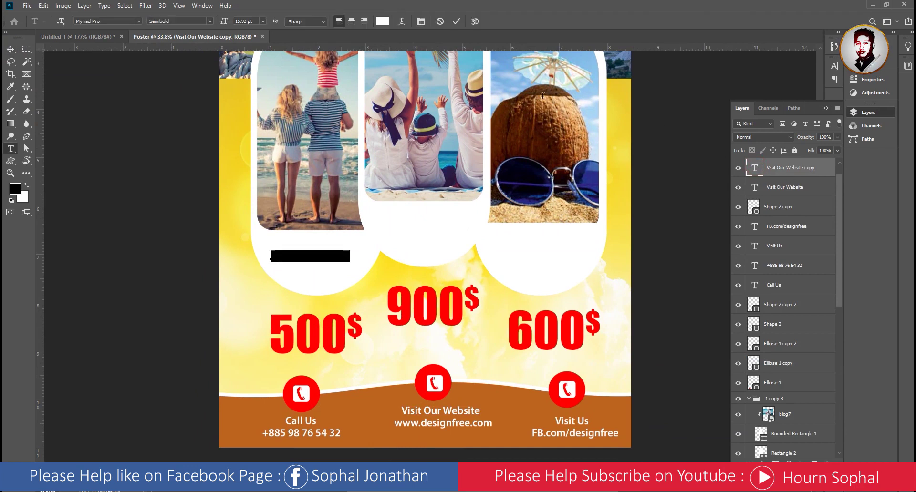
{"action": "left_click", "coordinate": [383, 21]}
{"action": "type", "text": "000000"}
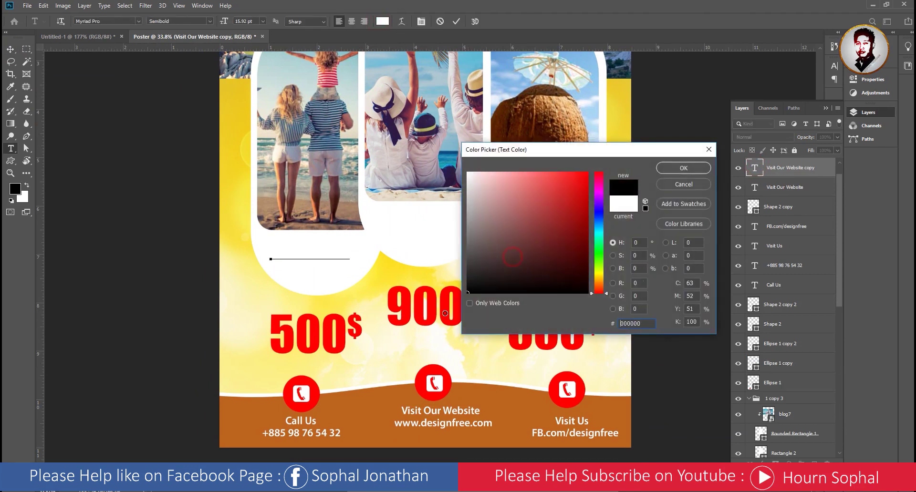
{"action": "left_click", "coordinate": [684, 168]}
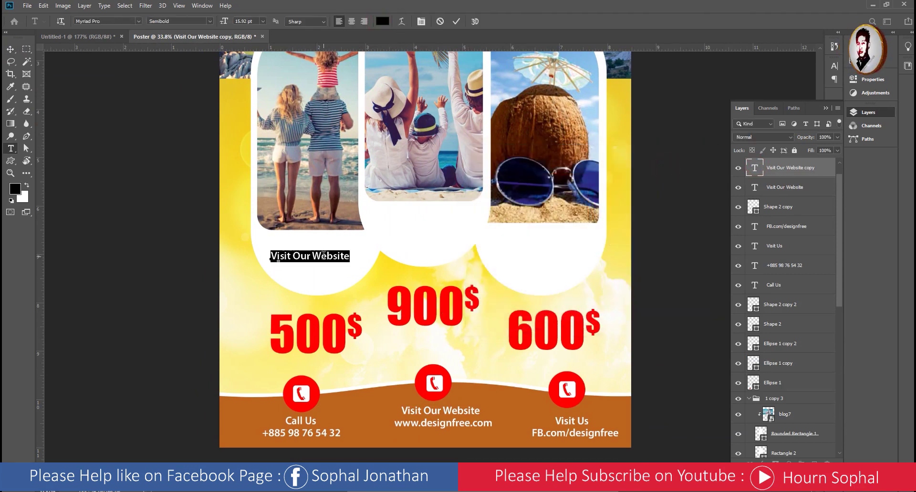
- Retype the copied text as Caribbean and set it to All Caps
{"action": "key", "text": "BackSpace"}
{"action": "type", "text": "Cari"}
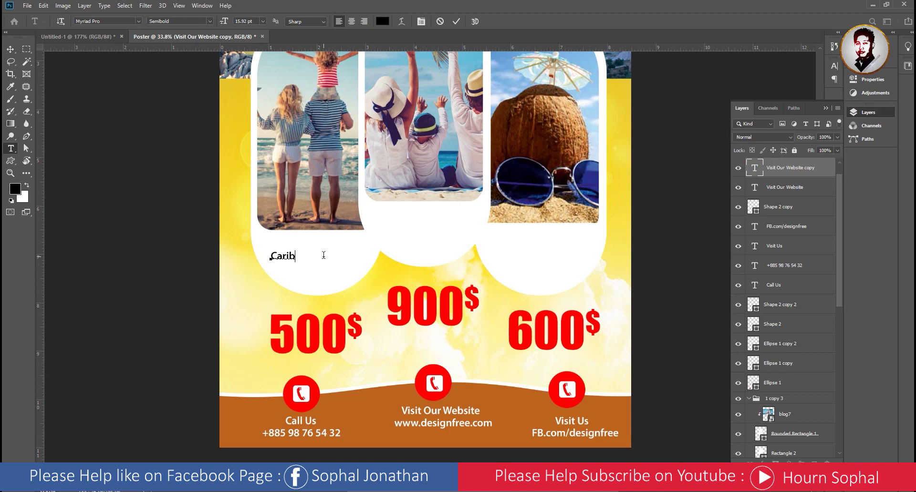
{"action": "type", "text": "bbean"}
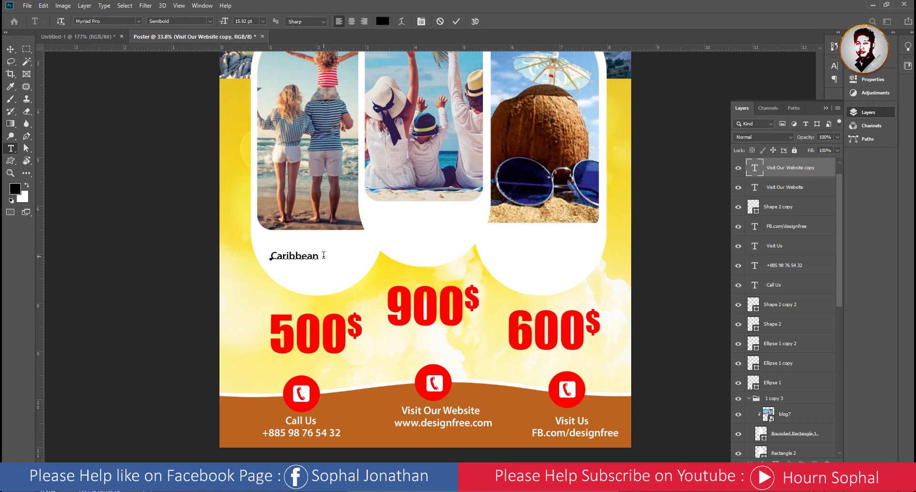
{"action": "key", "text": "ctrl+a"}
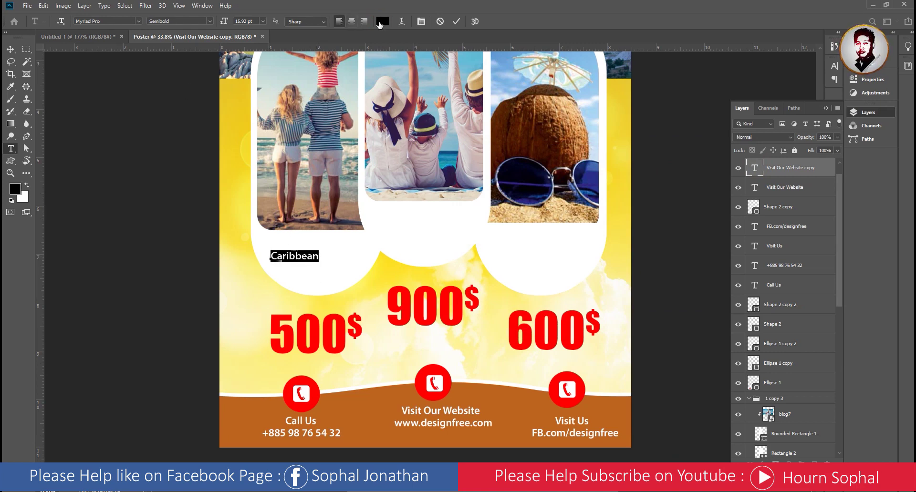
{"action": "left_click", "coordinate": [834, 66]}
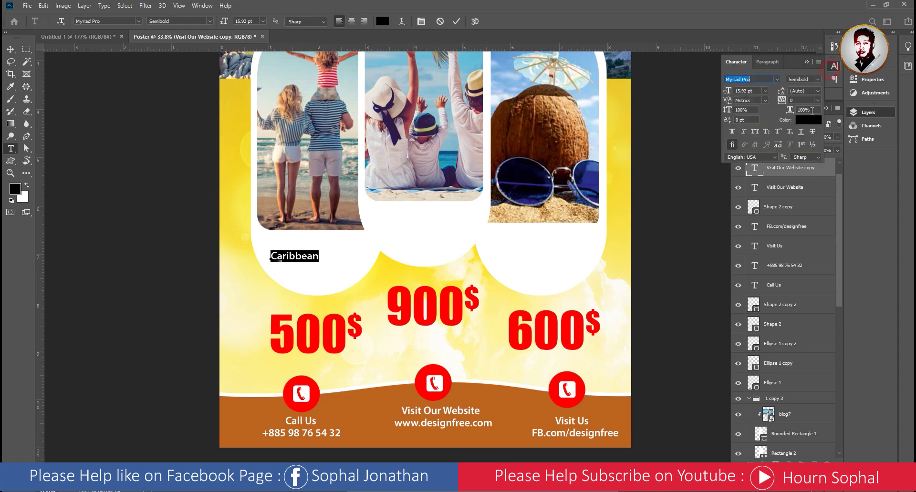
{"action": "left_click", "coordinate": [754, 132]}
{"action": "left_click", "coordinate": [10, 49]}
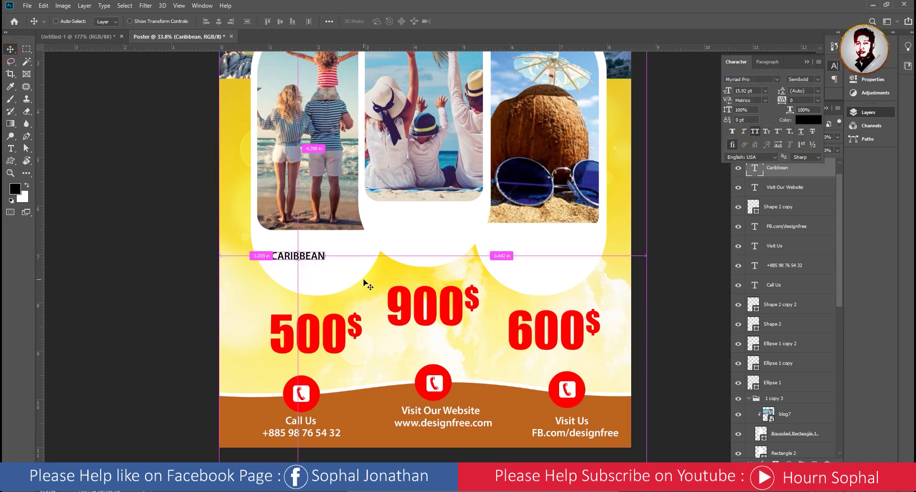
- Enlarge the CARIBBEAN label to about 25.28 pt
{"action": "key", "text": "ctrl+t"}
{"action": "mouse_move", "coordinate": [326, 263]}
{"action": "left_mouse_down"}
{"action": "mouse_move", "coordinate": [355, 270]}
{"action": "mouse_move", "coordinate": [340, 258]}
{"action": "left_mouse_up"}
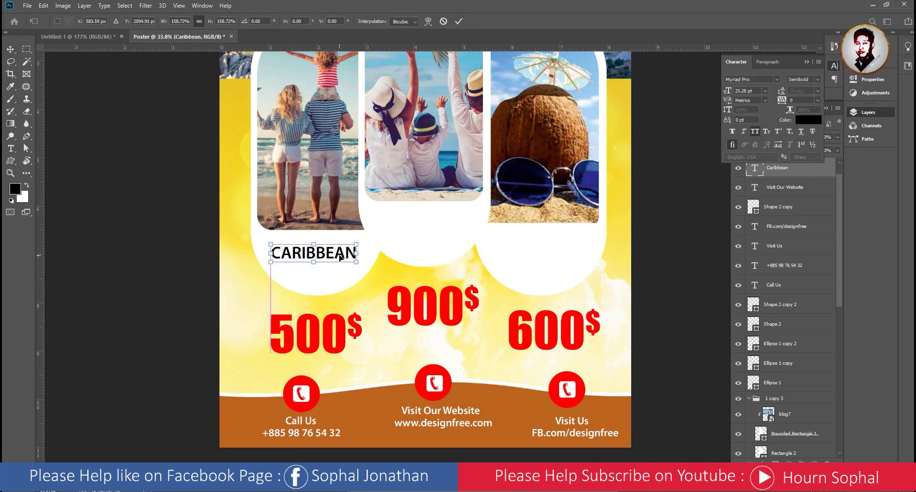
{"action": "key", "text": "Return"}
- Copy the 500$ price up beneath CARIBBEAN and bring the copy to the top
{"action": "double_click", "coordinate": [317, 344]}
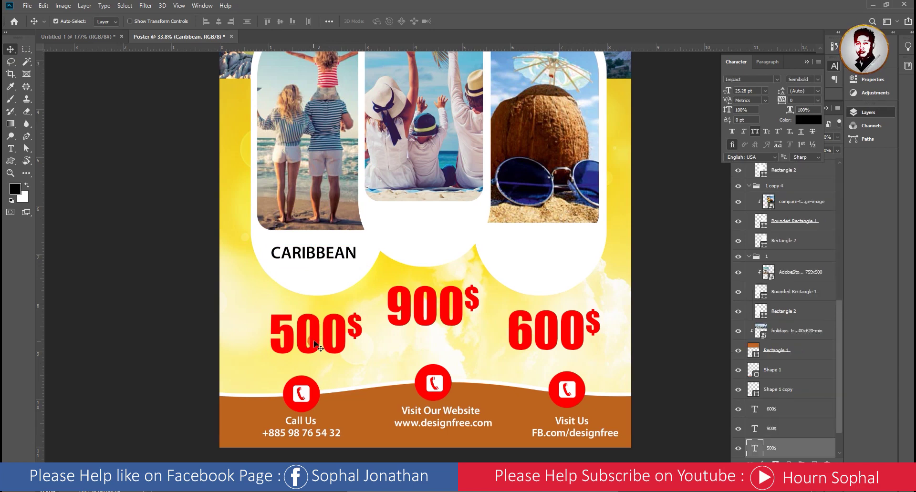
{"action": "left_click", "coordinate": [10, 49]}
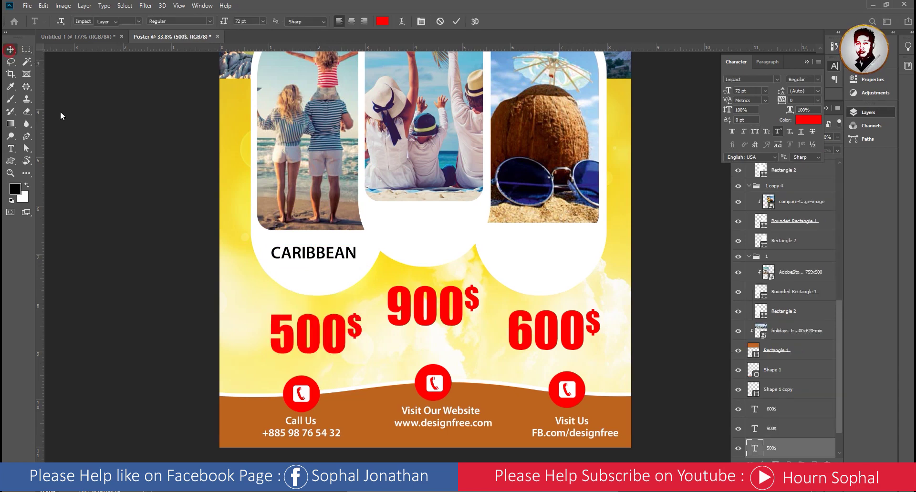
{"action": "left_click_drag", "start_coordinate": [317, 347], "coordinate": [317, 292]}
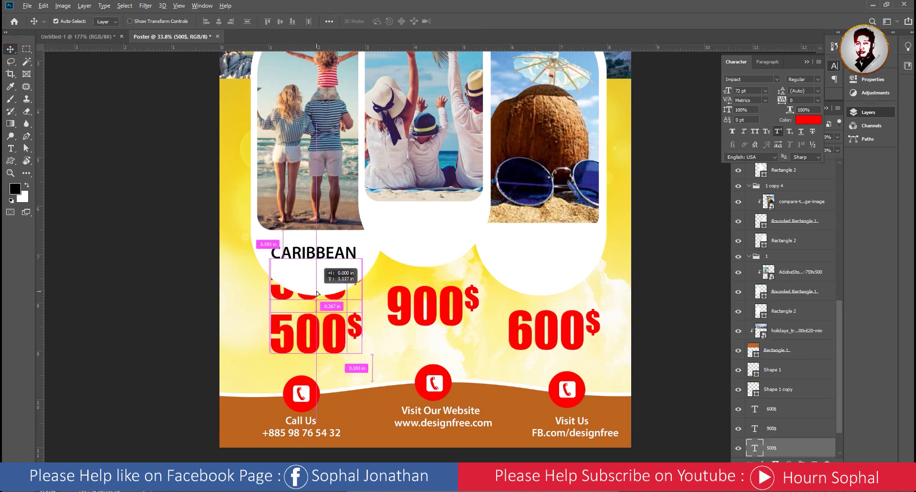
{"action": "key", "text": "ctrl+shift+bracketright"}
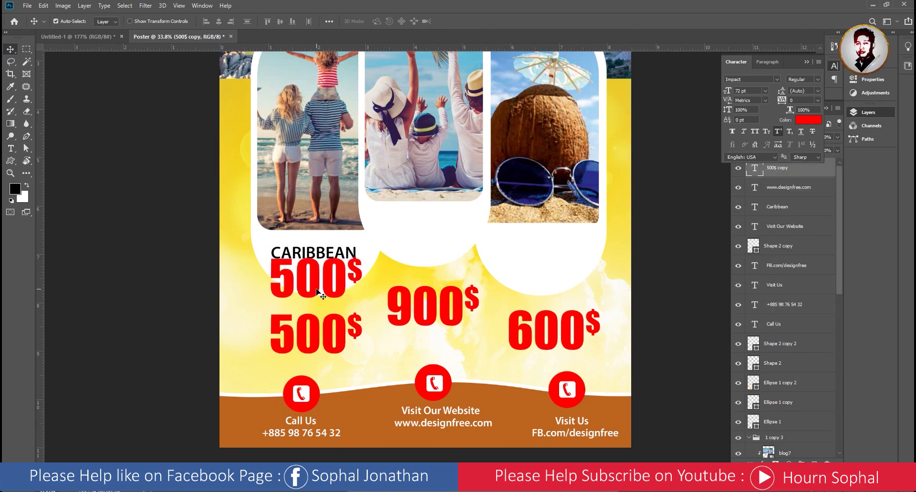
- Retype the copied price as 01 and shrink it to about 44% size
{"action": "key", "text": "t"}
{"action": "left_click", "coordinate": [317, 292]}
{"action": "key", "text": "ctrl+a"}
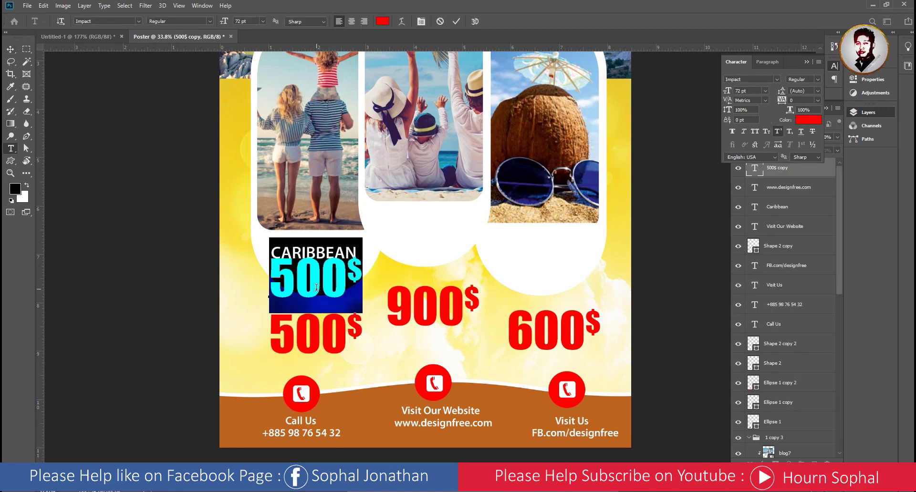
{"action": "type", "text": "1"}
{"action": "key", "text": "BackSpace"}
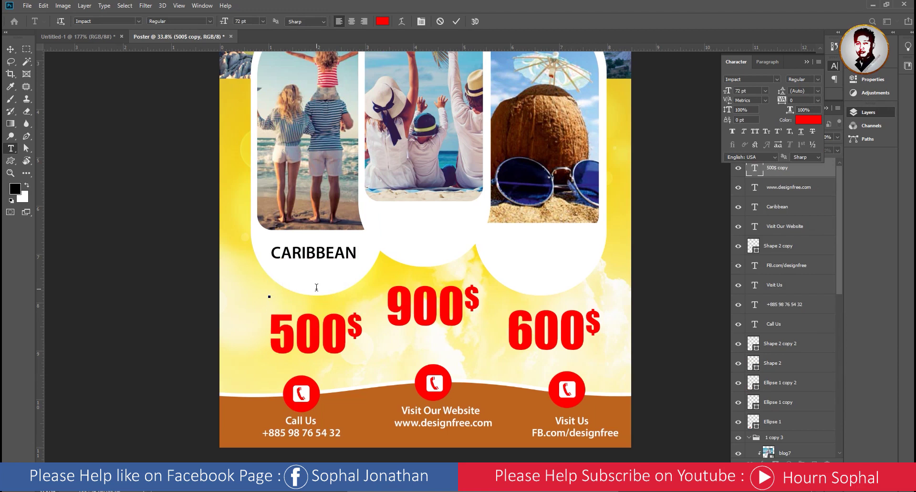
{"action": "type", "text": "01"}
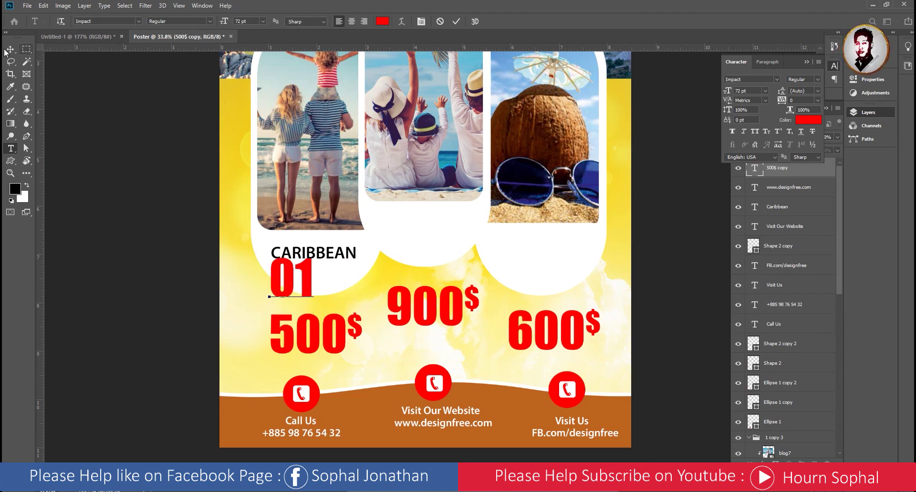
{"action": "left_click", "coordinate": [10, 49]}
{"action": "key", "text": "ctrl+t"}
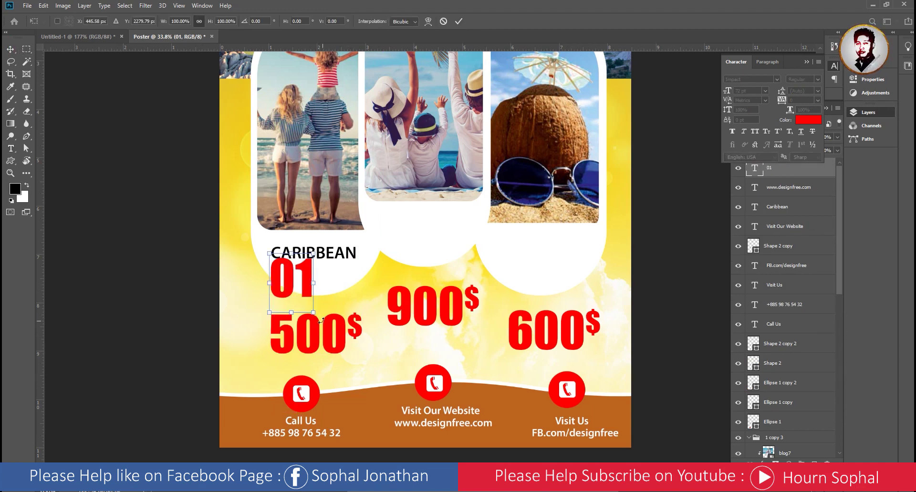
{"action": "mouse_move", "coordinate": [343, 333]}
{"action": "left_mouse_down"}
{"action": "mouse_move", "coordinate": [306, 298]}
{"action": "mouse_move", "coordinate": [315, 251]}
{"action": "left_mouse_up"}
{"action": "key", "text": "Return"}
- Select the CARIBBEAN and 01 layers together in the Layers list
{"action": "left_click", "coordinate": [315, 252]}
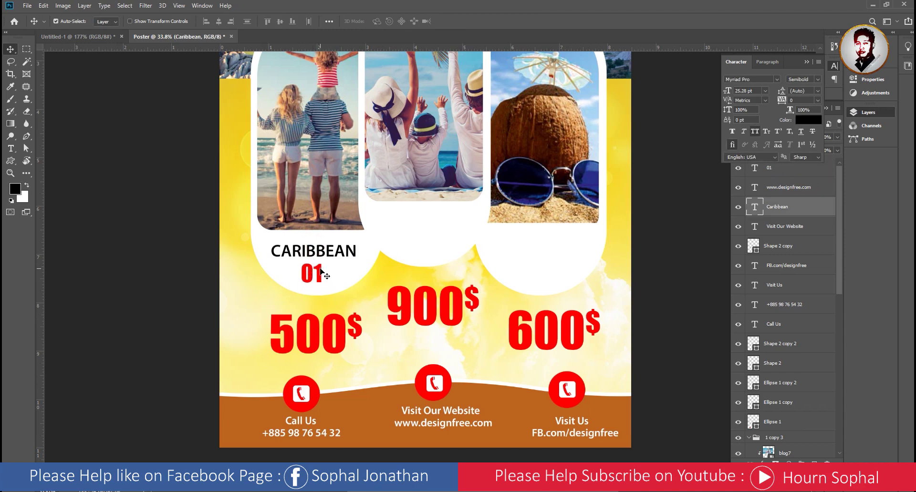
{"action": "left_click", "coordinate": [321, 273], "text": "shift"}
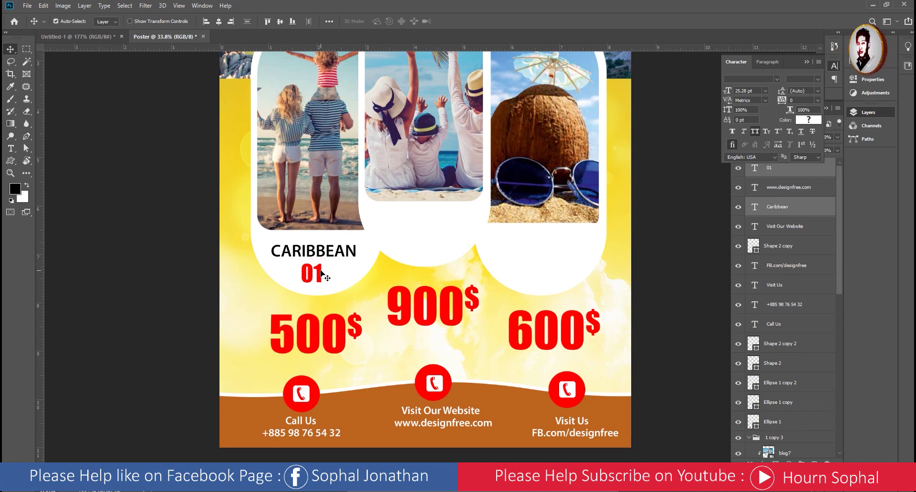
{"action": "double_click", "coordinate": [317, 251]}
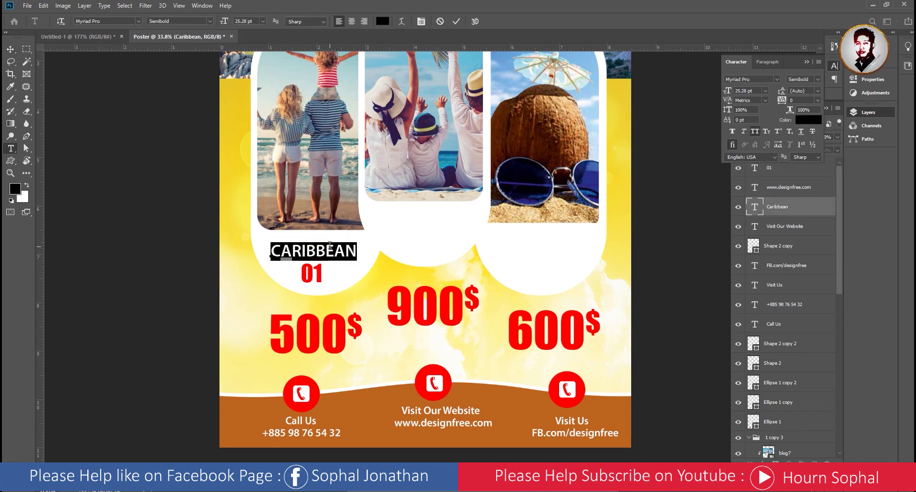
{"action": "key", "text": "ctrl+Return"}
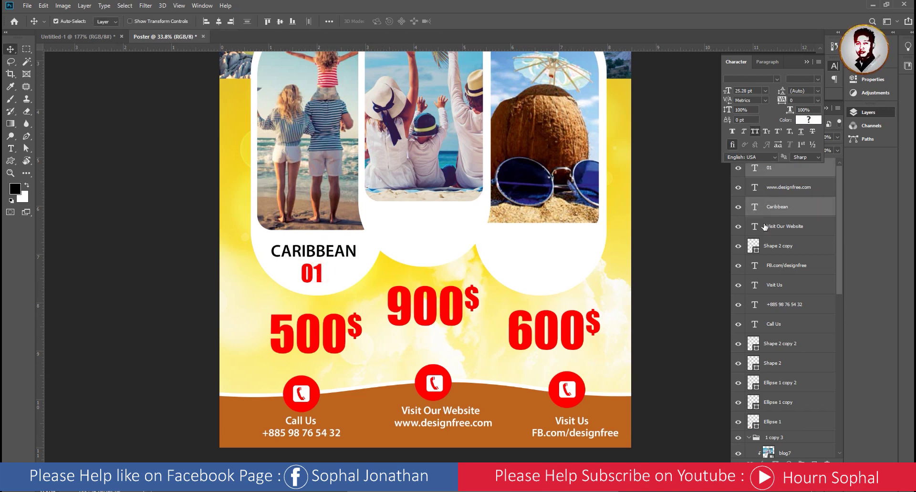
{"action": "left_click", "coordinate": [778, 169]}
{"action": "left_click", "coordinate": [777, 208], "text": "ctrl"}
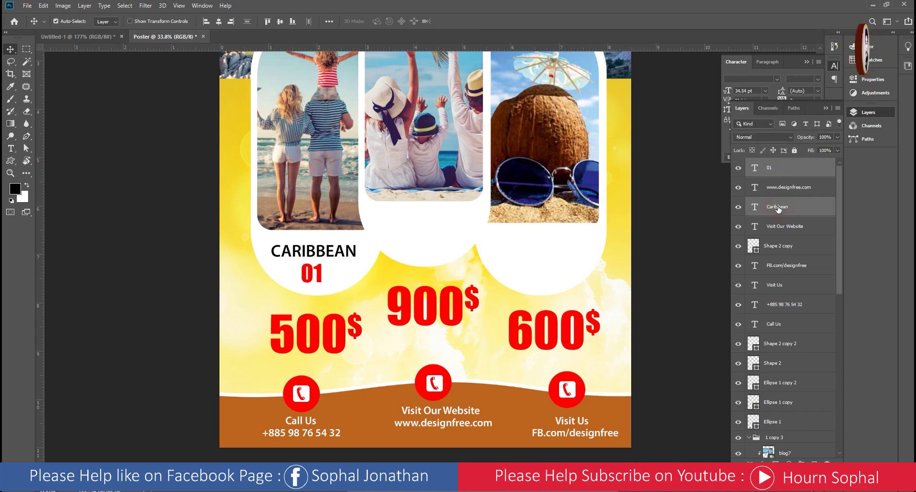
{"action": "right_click", "coordinate": [820, 211]}
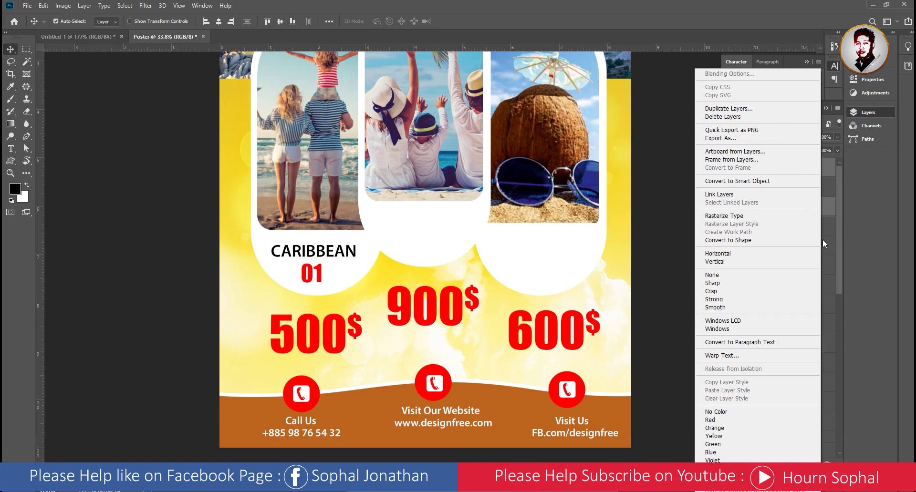
{"action": "left_click", "coordinate": [825, 210]}
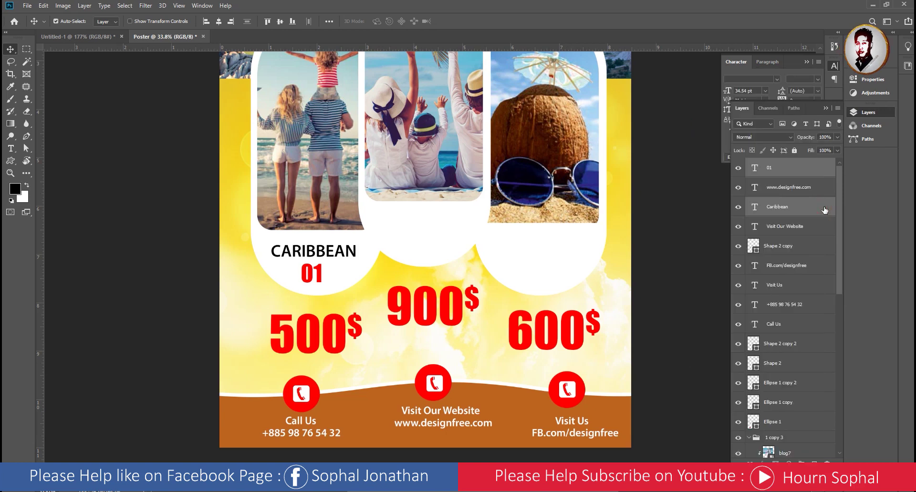
- Group CARIBBEAN and 01, duplicate the group, and move the copy into the middle arch
{"action": "key", "text": "ctrl+g"}
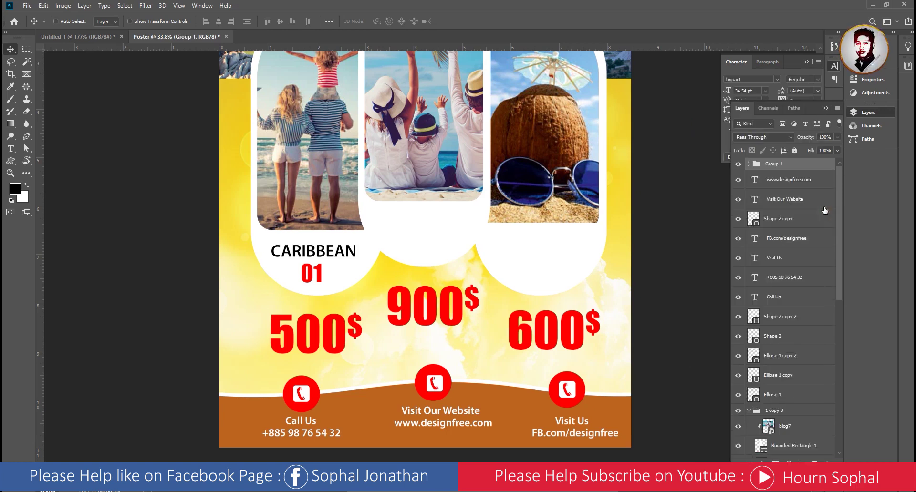
{"action": "right_click", "coordinate": [774, 167]}
{"action": "left_click", "coordinate": [795, 160]}
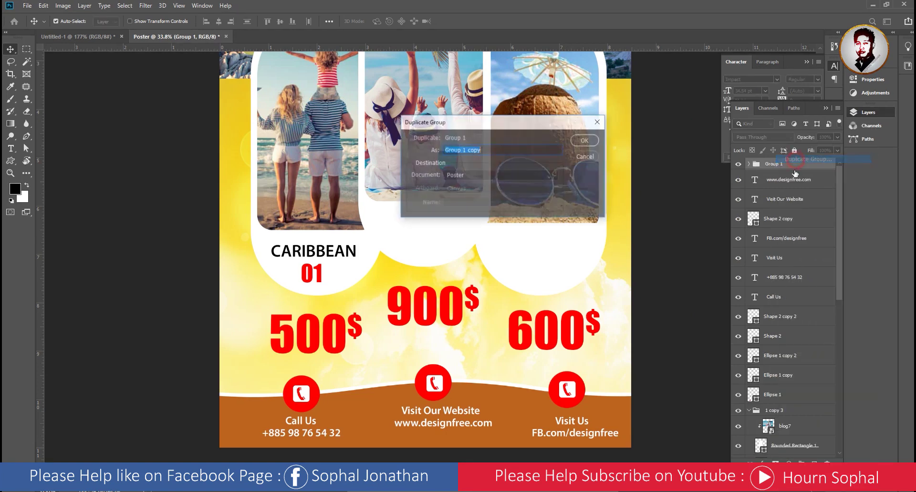
{"action": "left_click", "coordinate": [585, 140]}
{"action": "left_click", "coordinate": [114, 23]}
{"action": "left_click", "coordinate": [106, 32]}
{"action": "left_click_drag", "start_coordinate": [301, 260], "coordinate": [418, 224]}
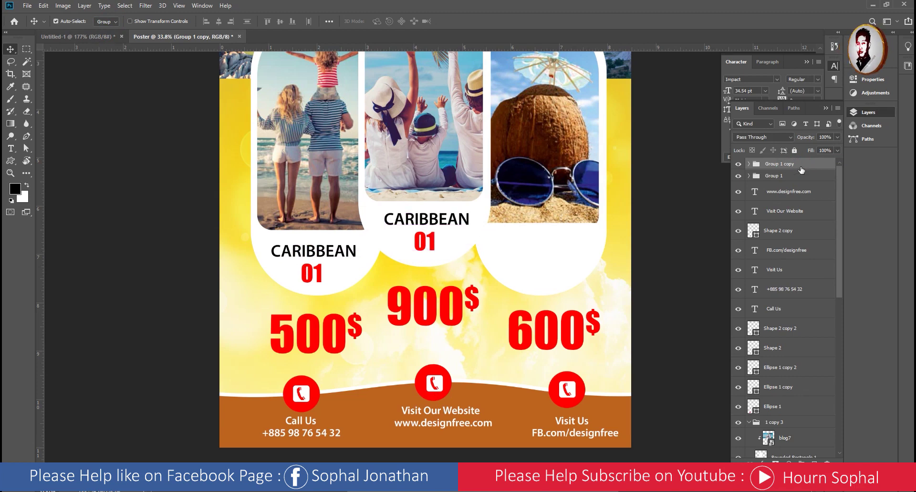
- Duplicate the label group again and move it into the right arch
{"action": "right_click", "coordinate": [801, 170]}
{"action": "left_click", "coordinate": [826, 157]}
{"action": "left_click", "coordinate": [591, 135]}
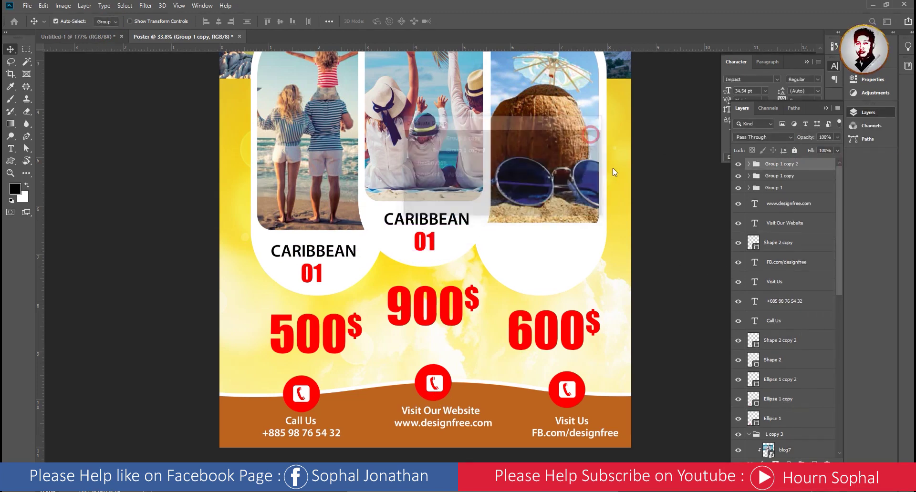
{"action": "left_click_drag", "start_coordinate": [450, 223], "coordinate": [565, 245]}
- Change the middle label's number to 02 and the right label's to 03
{"action": "key", "text": "t"}
{"action": "left_click", "coordinate": [444, 245]}
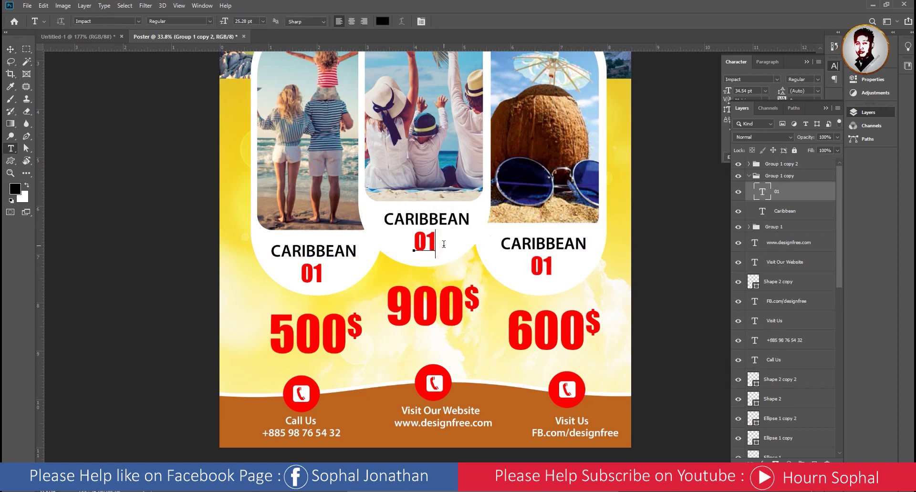
{"action": "key", "text": "shift+Left"}
{"action": "type", "text": "2"}
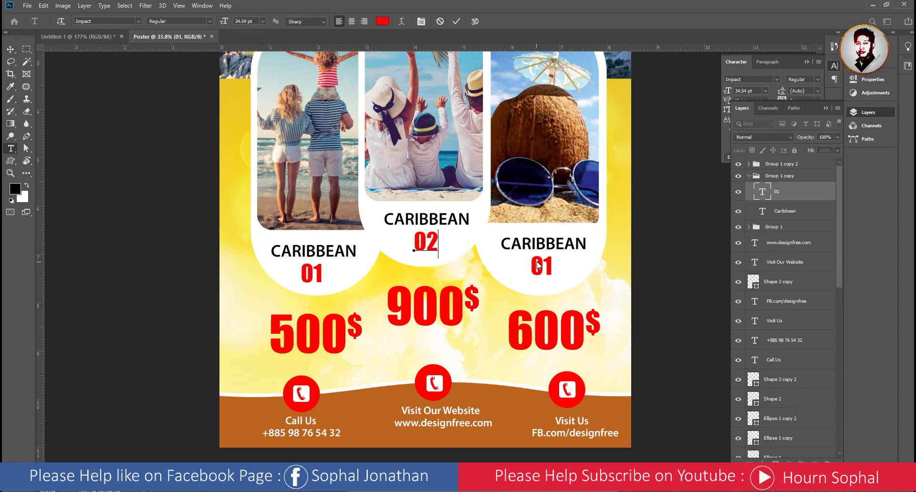
{"action": "left_click_drag", "start_coordinate": [543, 265], "coordinate": [557, 262]}
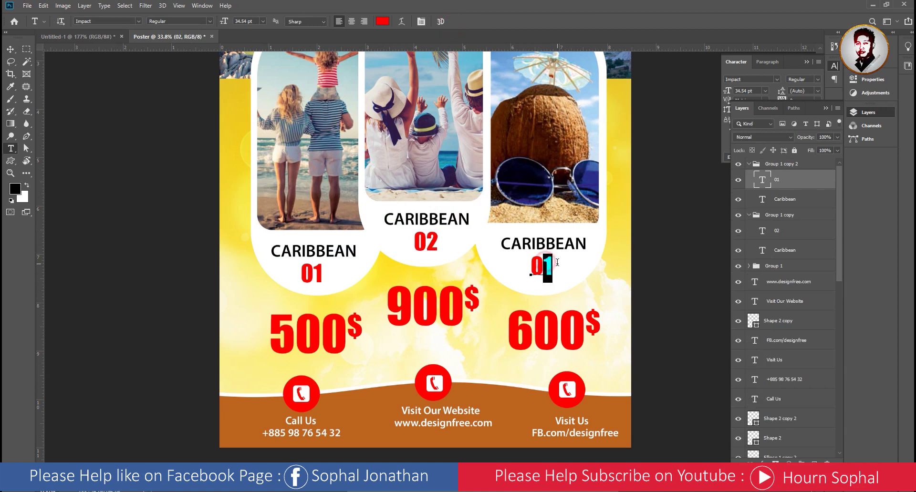
{"action": "type", "text": "3"}
{"action": "left_click", "coordinate": [10, 49]}
{"action": "scroll", "coordinate": [434, 339], "scroll_direction": "down", "scroll_amount": 3}
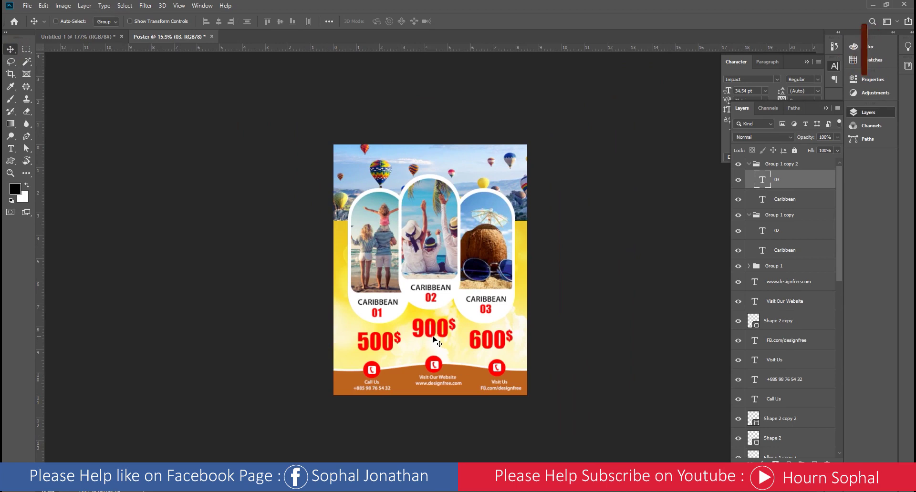
- Select the middle photo frame group, undoing an accidental move
{"action": "left_click", "coordinate": [434, 340], "text": "ctrl"}
{"action": "scroll", "coordinate": [434, 320], "scroll_direction": "up", "scroll_amount": 2}
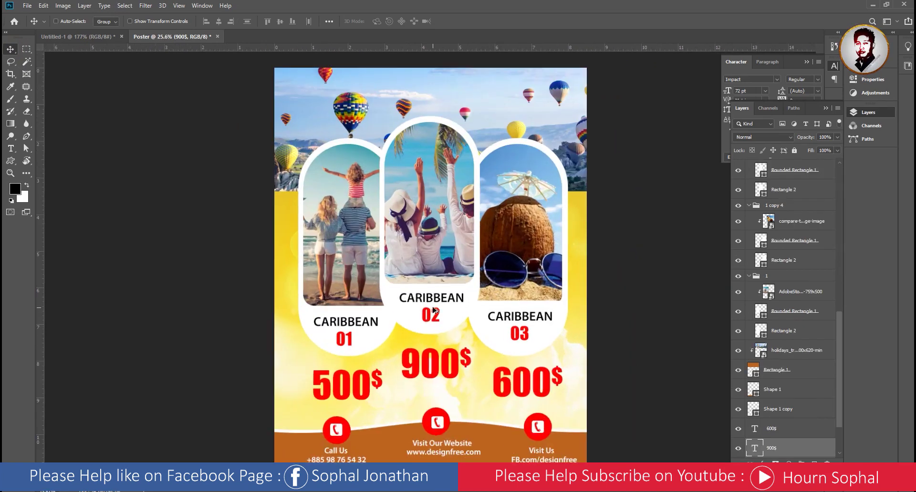
{"action": "scroll", "coordinate": [429, 248], "scroll_direction": "up", "scroll_amount": 2}
{"action": "left_click", "coordinate": [423, 183], "text": "ctrl"}
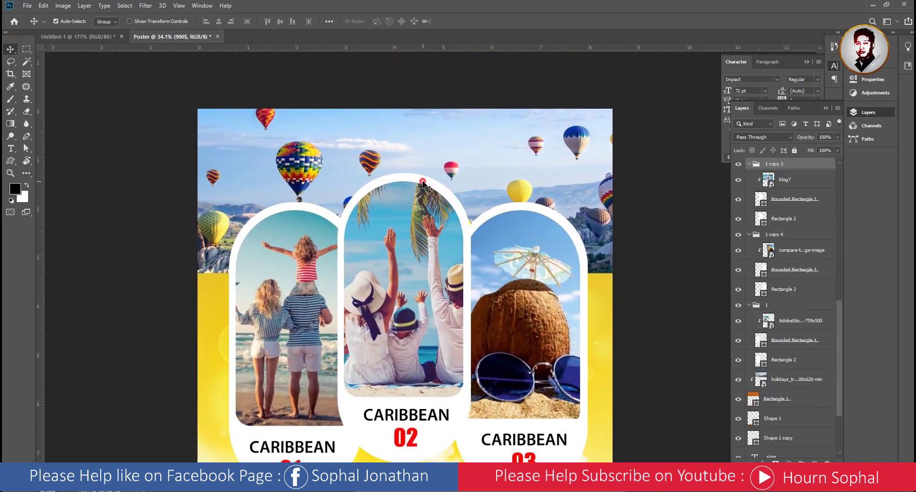
{"action": "left_click_drag", "start_coordinate": [422, 183], "coordinate": [386, 183]}
{"action": "key", "text": "ctrl+z"}
- Add a drop shadow with angle 0°, opacity 50%, distance 6 px and size 46 px
{"action": "left_click", "coordinate": [759, 462]}
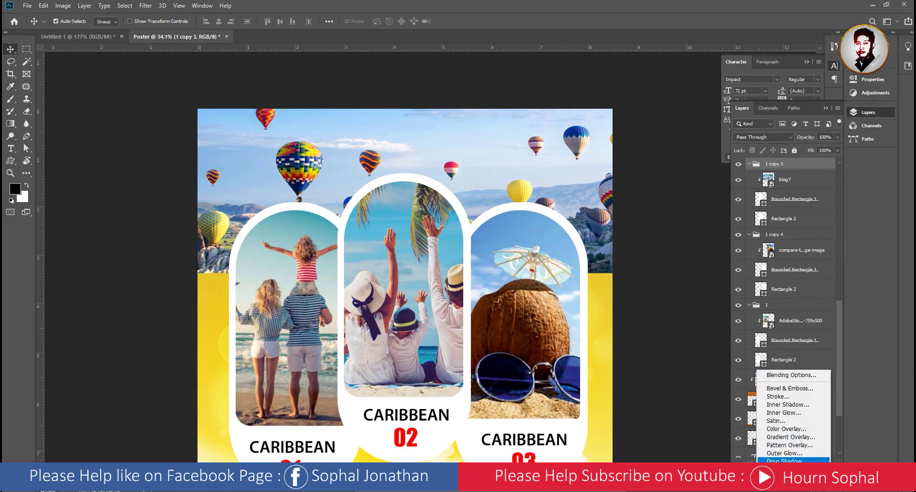
{"action": "left_click", "coordinate": [777, 461]}
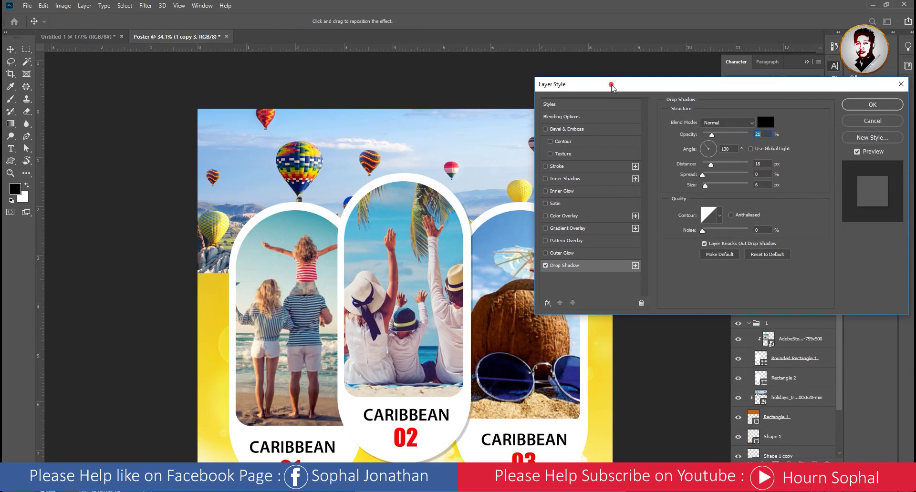
{"action": "left_click_drag", "start_coordinate": [613, 85], "coordinate": [600, 59]}
{"action": "left_click_drag", "start_coordinate": [416, 378], "coordinate": [416, 376]}
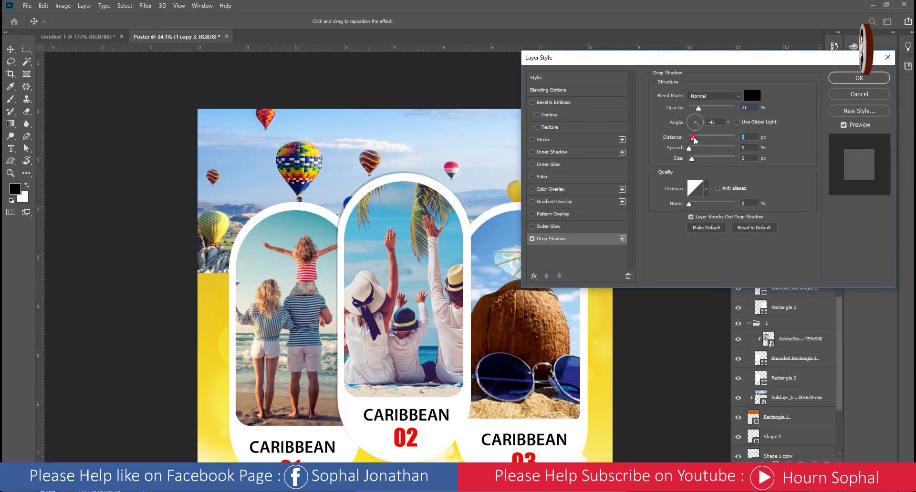
{"action": "double_click", "coordinate": [714, 122]}
{"action": "type", "text": "0"}
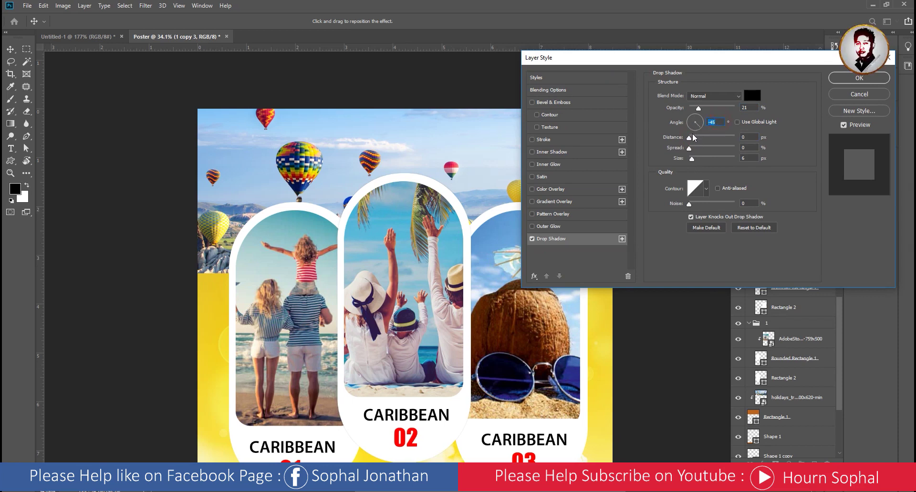
{"action": "left_click_drag", "start_coordinate": [698, 108], "coordinate": [713, 109]}
{"action": "left_click_drag", "start_coordinate": [692, 159], "coordinate": [692, 138]}
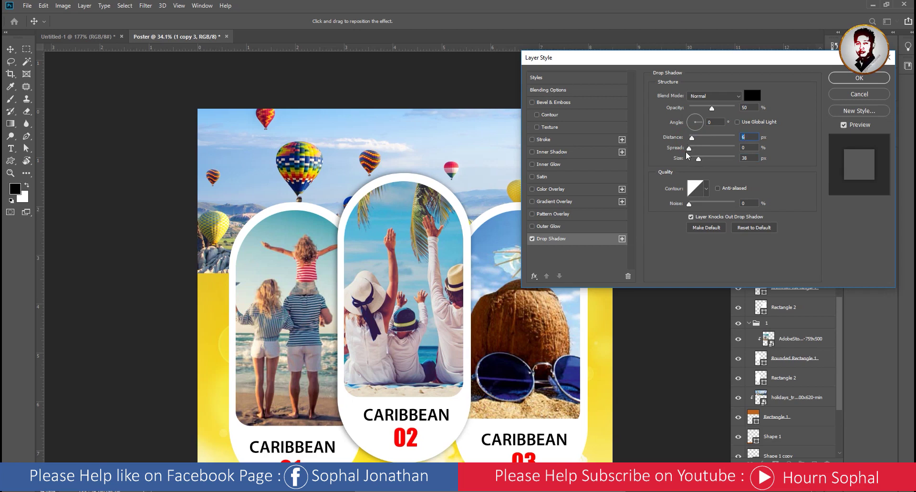
{"action": "left_click_drag", "start_coordinate": [699, 163], "coordinate": [702, 166]}
{"action": "left_click", "coordinate": [822, 59]}
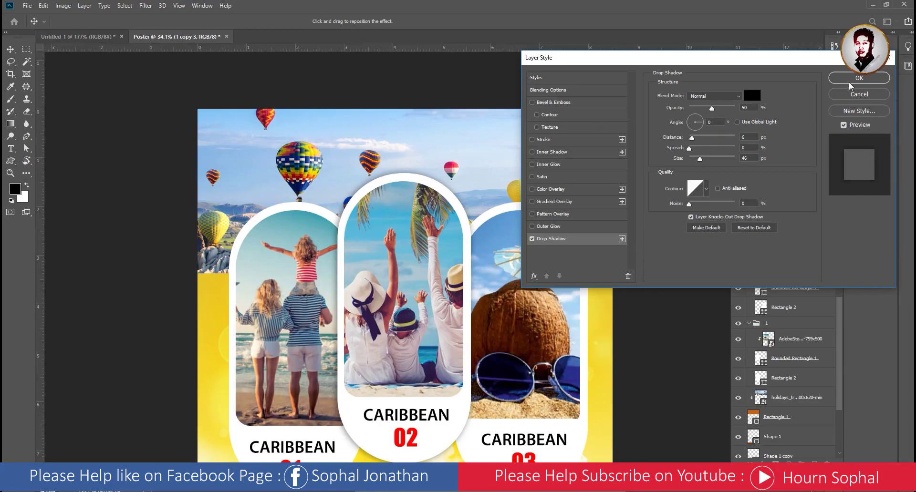
{"action": "left_click", "coordinate": [850, 84]}
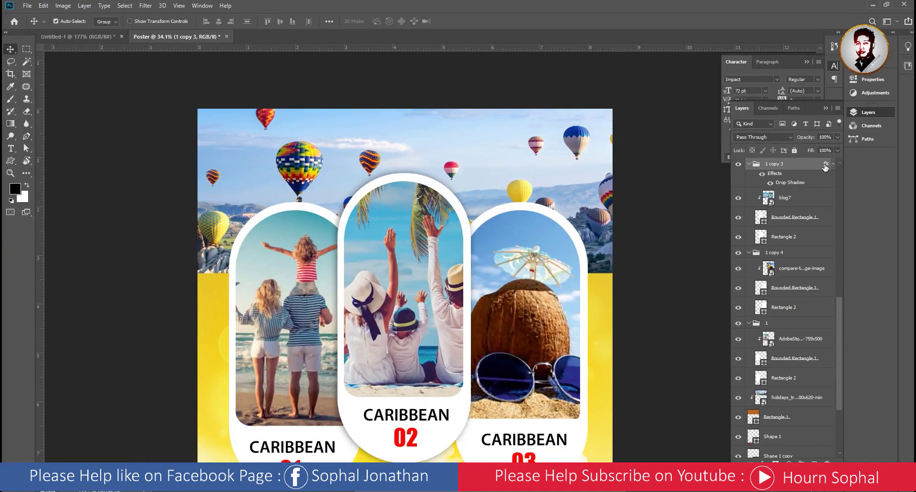
- Copy the middle group's layer style and paste it onto groups 1 and 1 copy 4
{"action": "right_click", "coordinate": [825, 165]}
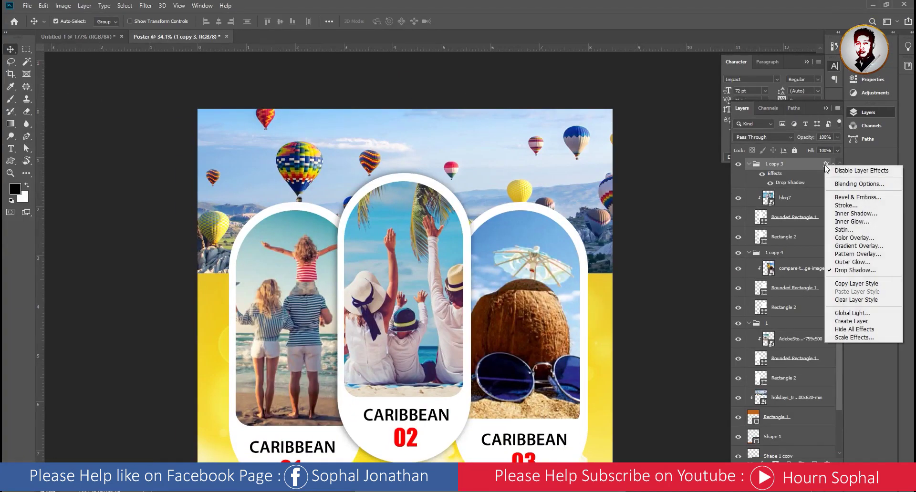
{"action": "left_click", "coordinate": [842, 284]}
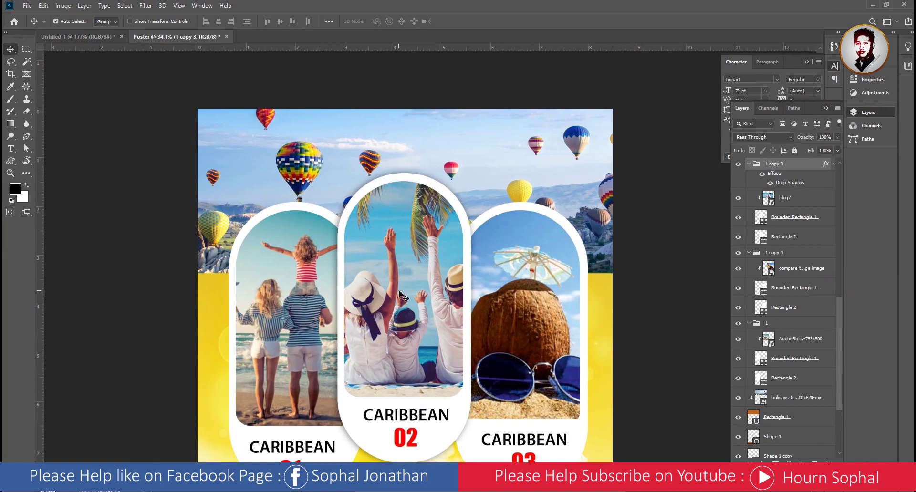
{"action": "left_click", "coordinate": [775, 324]}
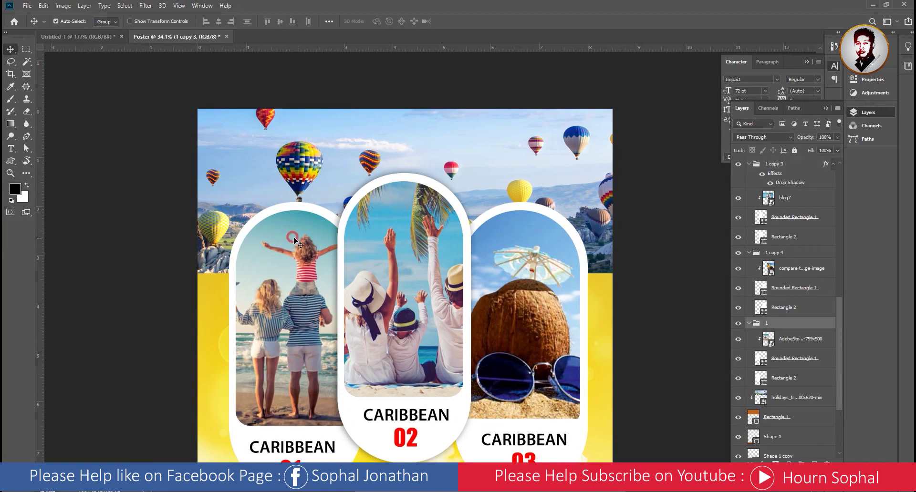
{"action": "right_click", "coordinate": [796, 325]}
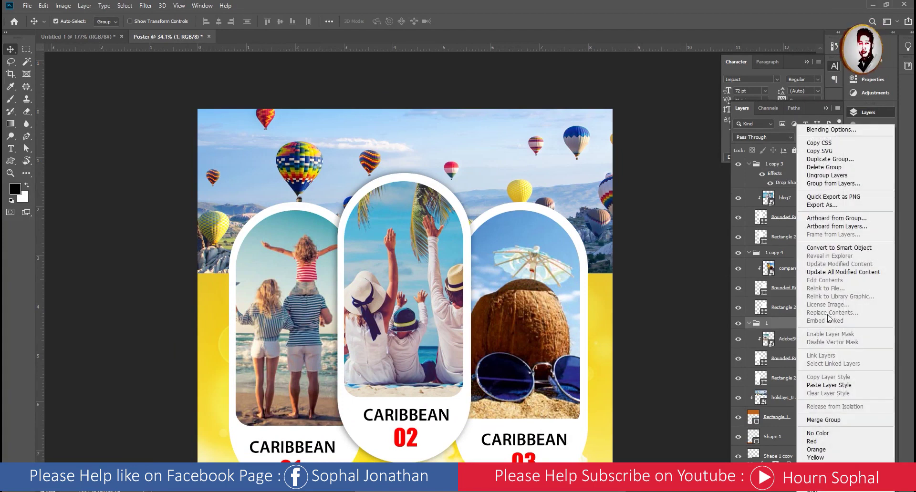
{"action": "left_click", "coordinate": [832, 385]}
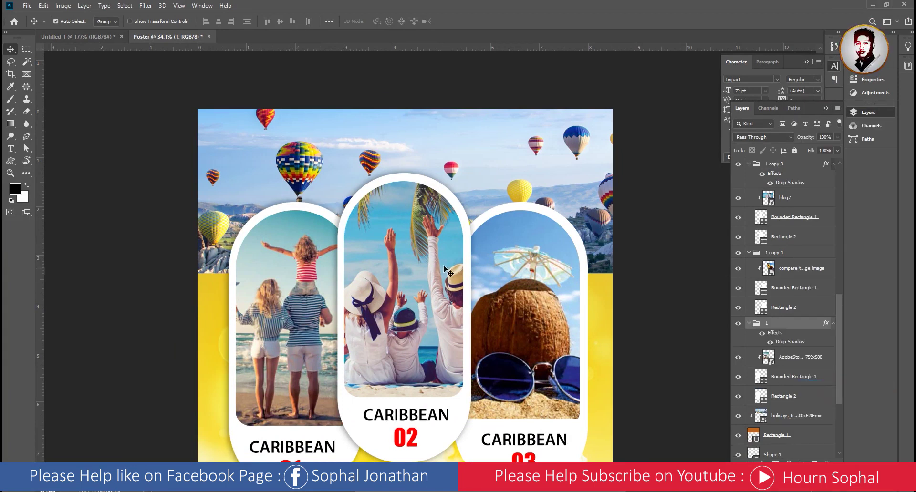
{"action": "left_click", "coordinate": [540, 231]}
{"action": "right_click", "coordinate": [781, 258]}
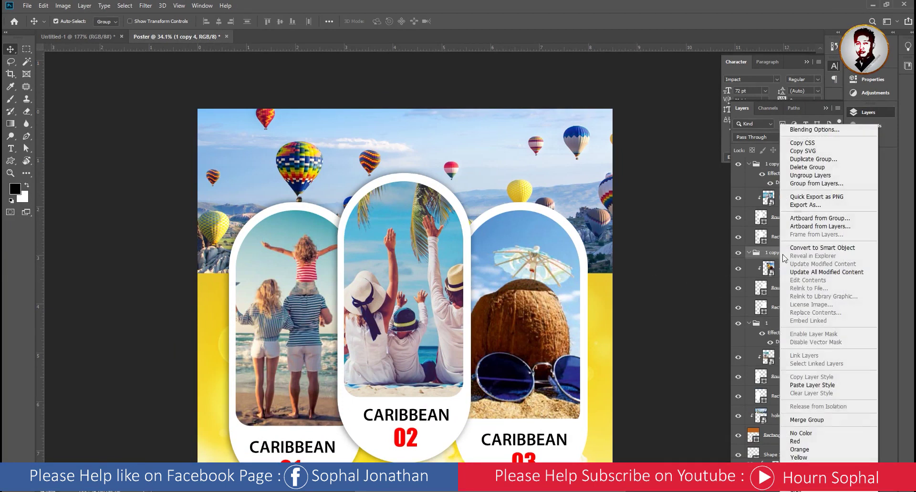
{"action": "left_click", "coordinate": [816, 386]}
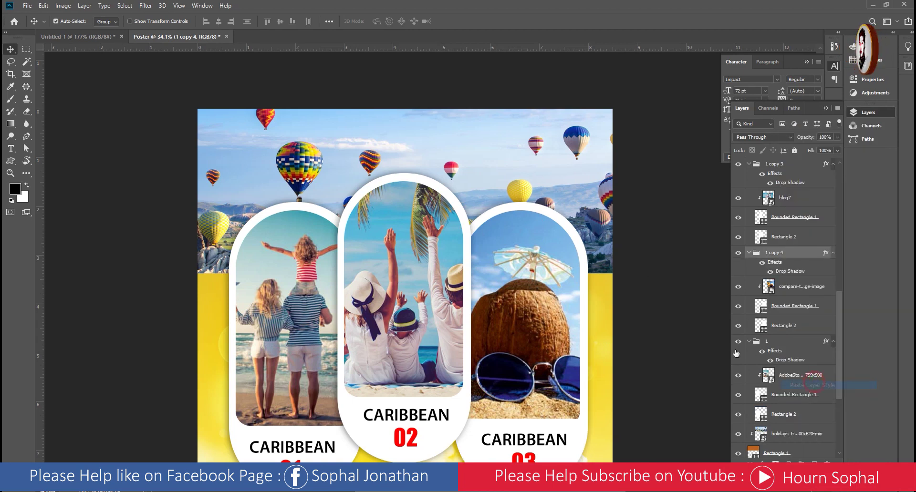
{"action": "left_click_drag", "start_coordinate": [614, 388], "coordinate": [571, 242]}
- Move the hot-air-balloon photo up about 10 px
{"action": "scroll", "coordinate": [454, 197], "scroll_direction": "down", "scroll_amount": 5}
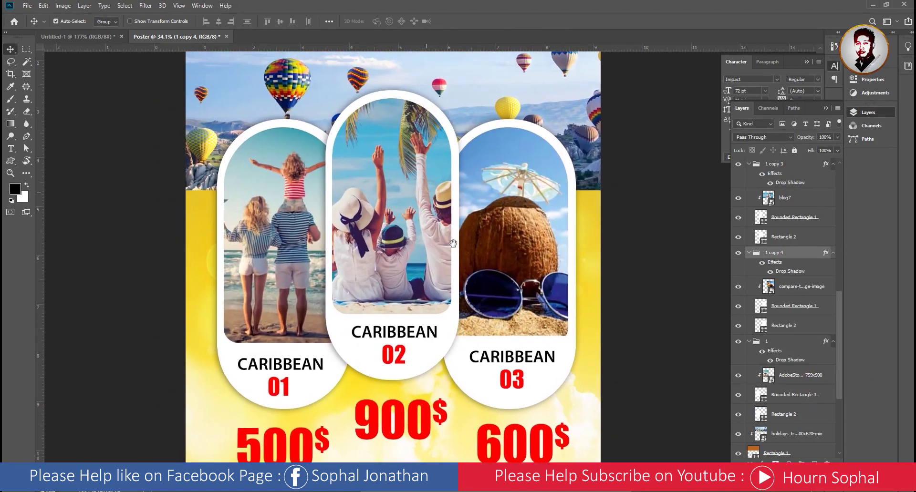
{"action": "scroll", "coordinate": [455, 197], "scroll_direction": "up", "scroll_amount": 1}
{"action": "scroll", "coordinate": [456, 188], "scroll_direction": "down", "scroll_amount": 1}
{"action": "scroll", "coordinate": [456, 178], "scroll_direction": "up", "scroll_amount": 1}
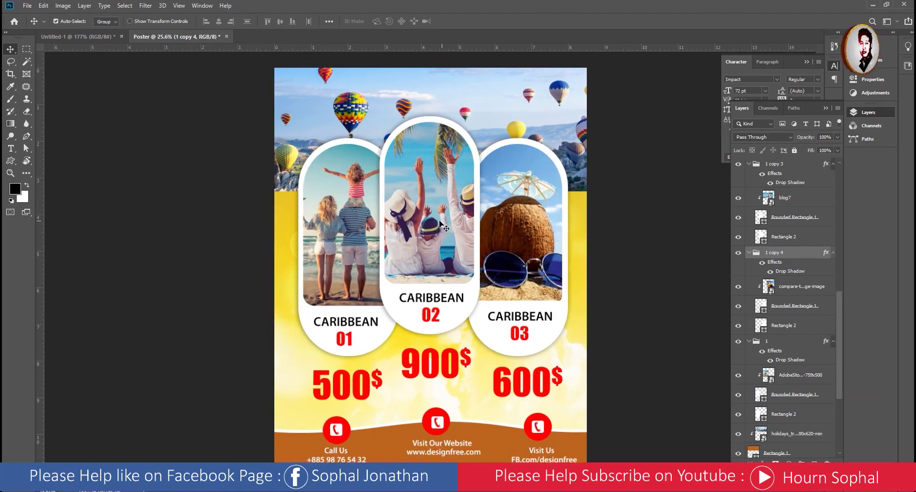
{"action": "left_click", "coordinate": [413, 197]}
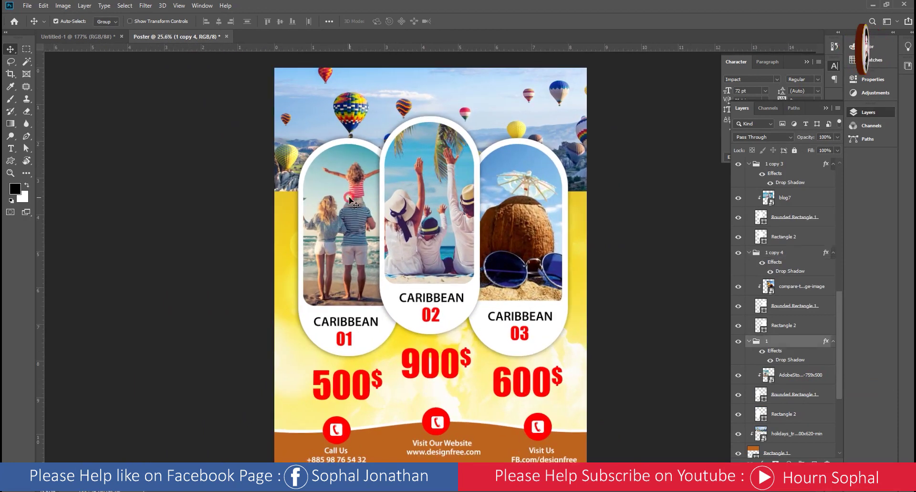
{"action": "left_click", "coordinate": [291, 227]}
{"action": "scroll", "coordinate": [403, 234], "scroll_direction": "down", "scroll_amount": 2}
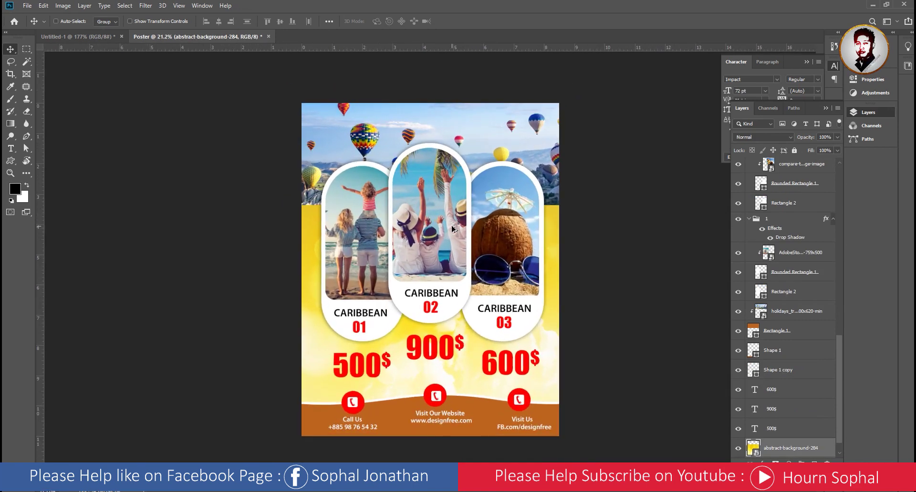
{"action": "left_click_drag", "start_coordinate": [486, 140], "coordinate": [482, 134]}
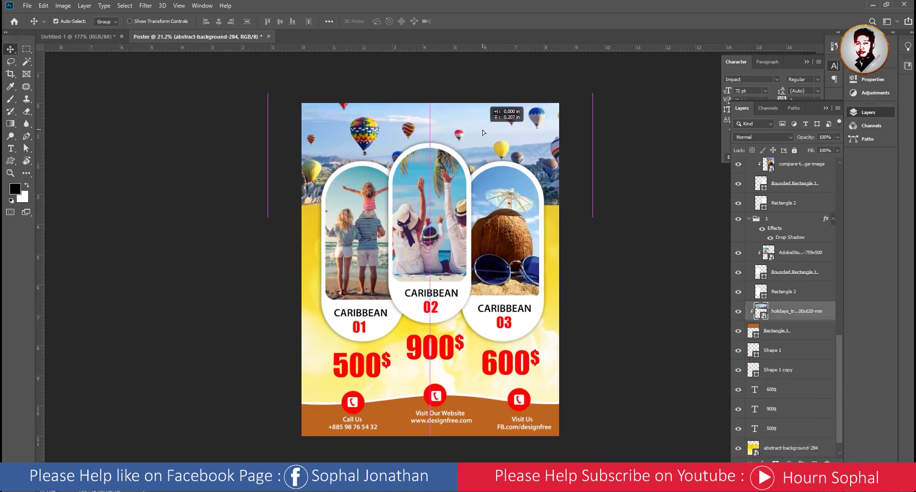
- Close the Layers and Character panels
{"action": "scroll", "coordinate": [450, 174], "scroll_direction": "up", "scroll_amount": 1}
{"action": "scroll", "coordinate": [449, 175], "scroll_direction": "up", "scroll_amount": 1}
{"action": "left_click_drag", "start_coordinate": [505, 293], "coordinate": [503, 273]}
{"action": "scroll", "coordinate": [502, 273], "scroll_direction": "down", "scroll_amount": 1}
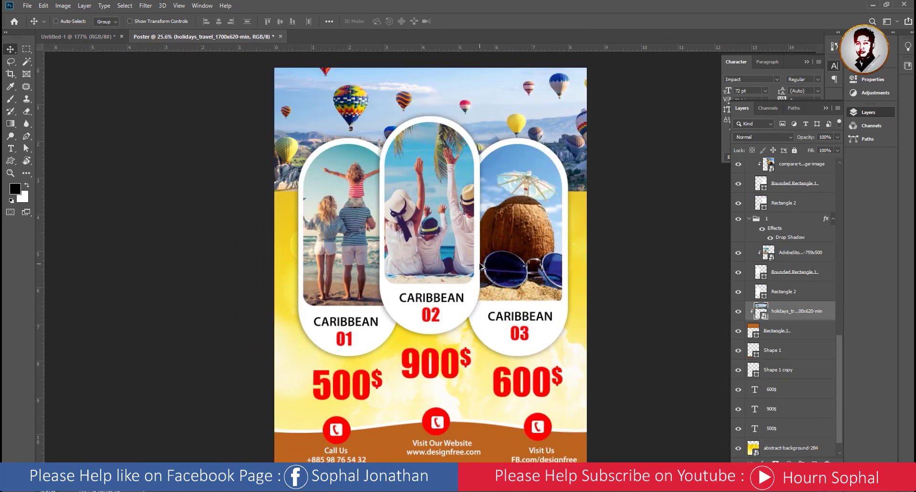
{"action": "left_click", "coordinate": [826, 108]}
{"action": "left_click", "coordinate": [808, 63]}
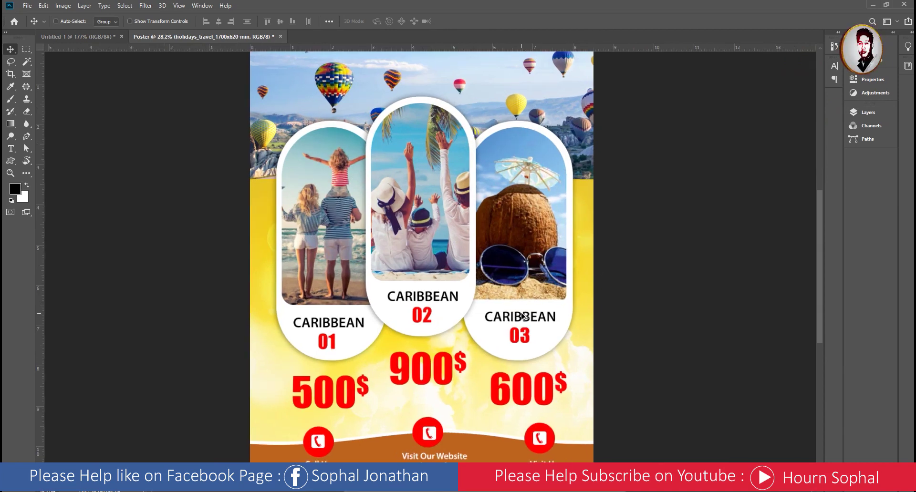